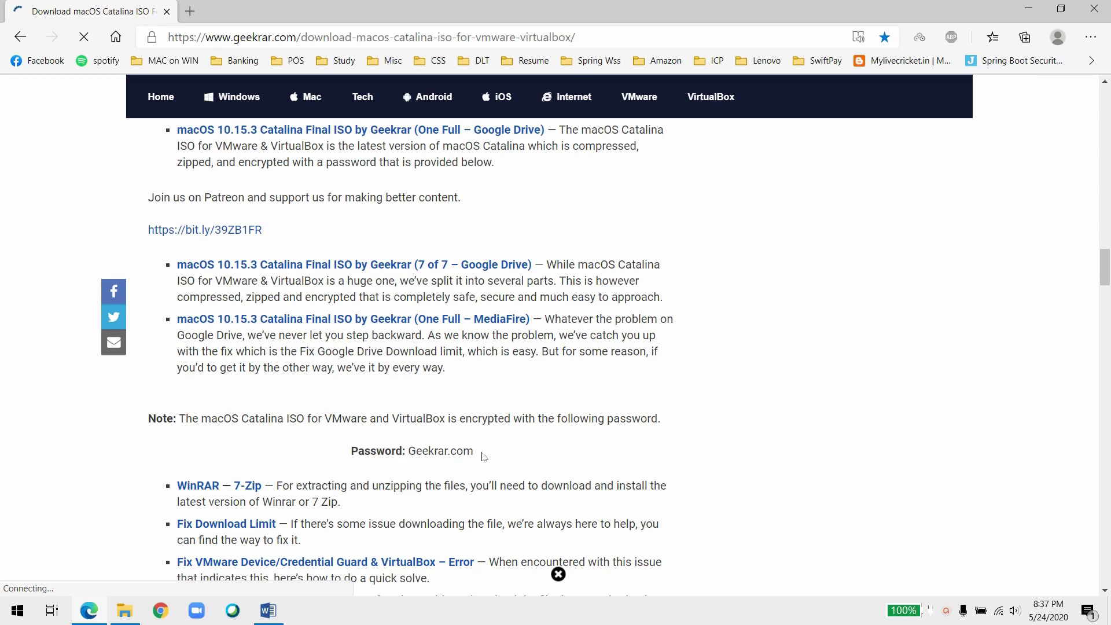
Step: Open the 'macOS 10.15.3 Catalina Final ISO (One Full – Google Drive)' link in a new tab
{"action": "left_click_drag", "start_coordinate": [469, 452], "coordinate": [408, 452]}
{"action": "scroll", "coordinate": [530, 434], "scroll_direction": "up", "scroll_amount": 1}
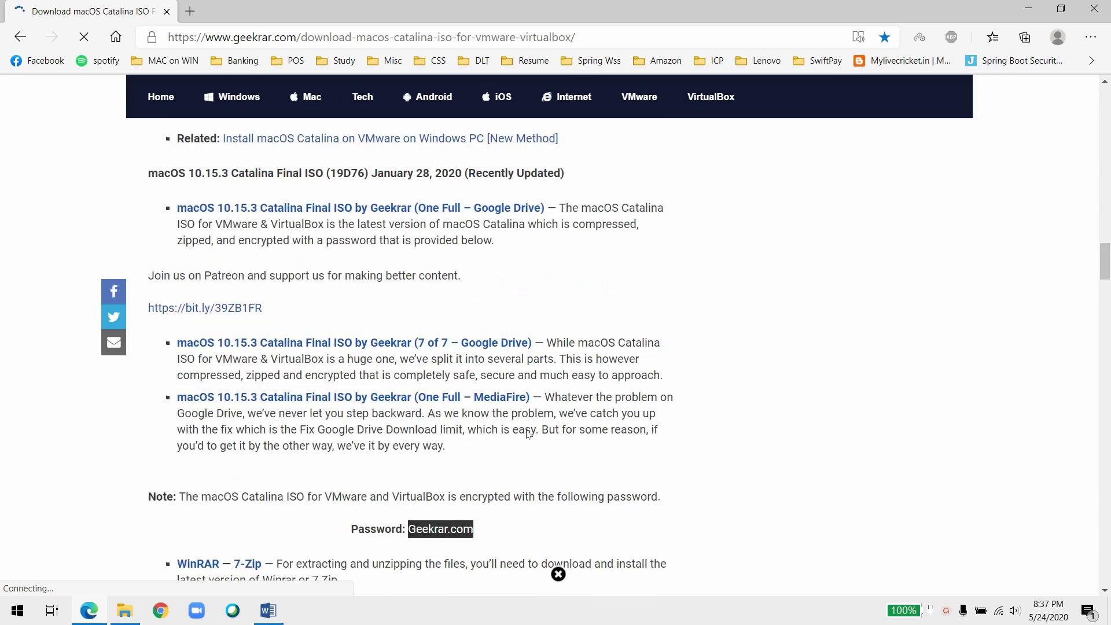
{"action": "left_click", "coordinate": [585, 318]}
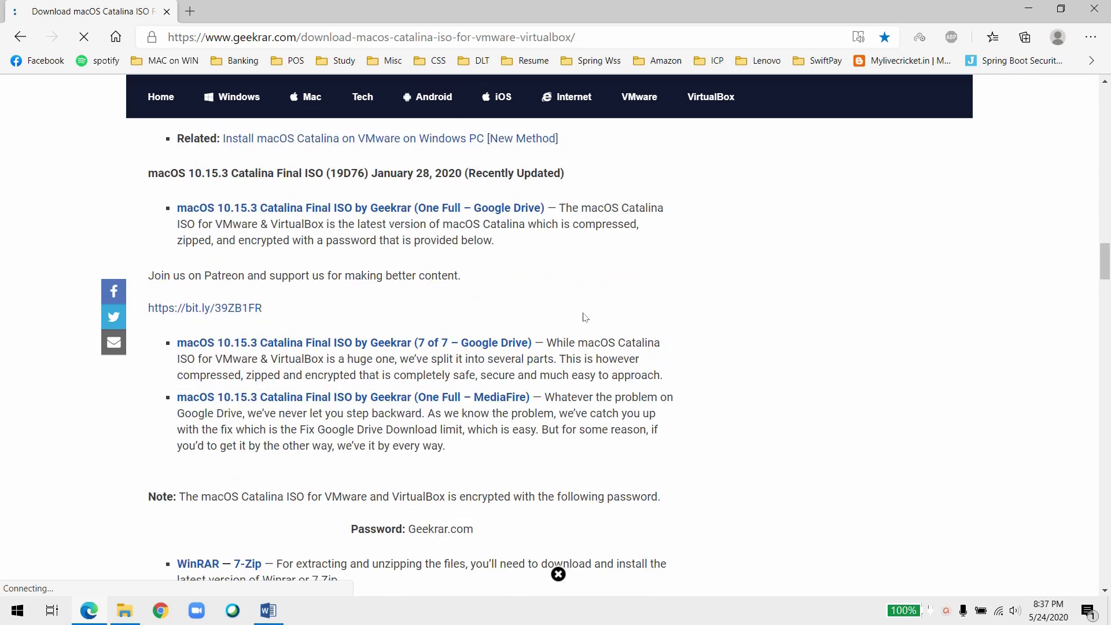
{"action": "left_click", "coordinate": [383, 209]}
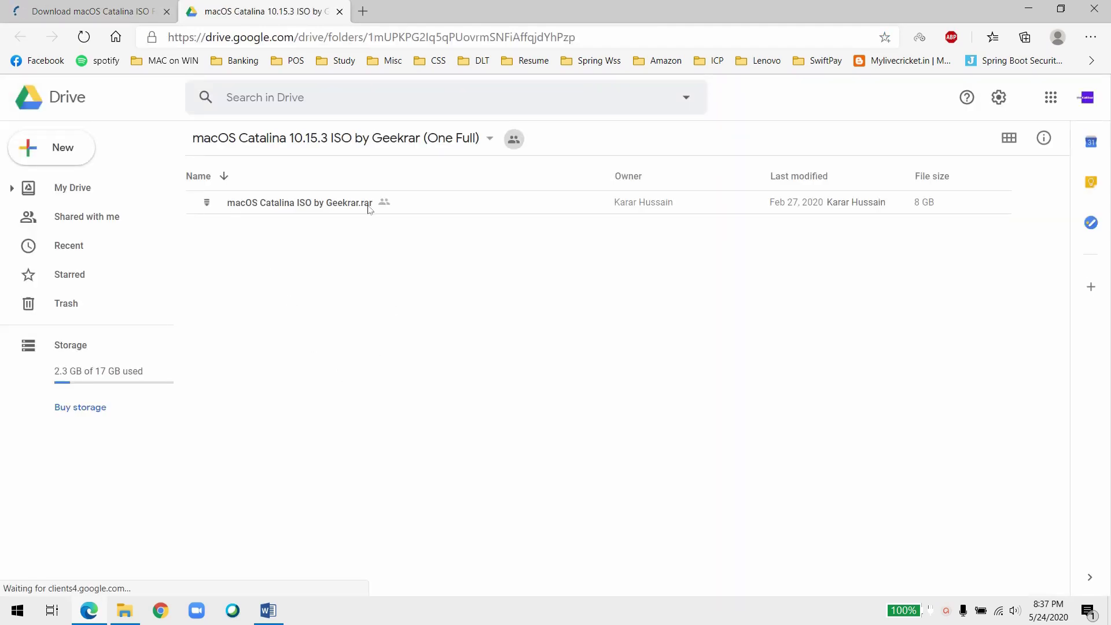
Step: Try downloading the macOS Catalina ISO rar and dismiss the quota-exceeded message
{"action": "left_click", "coordinate": [282, 210]}
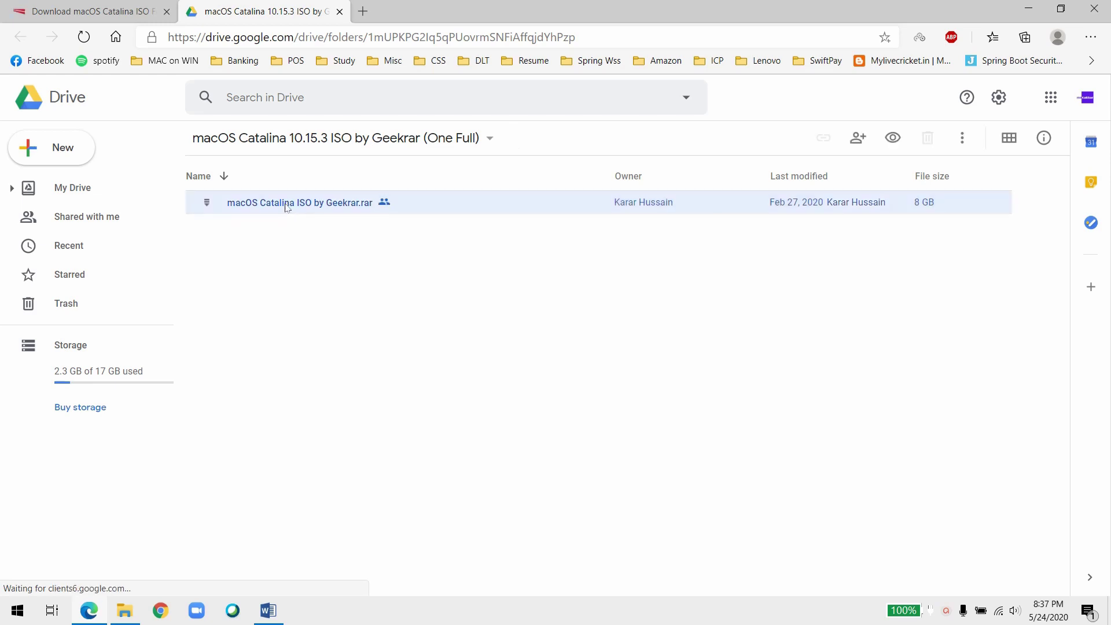
{"action": "right_click", "coordinate": [319, 206]}
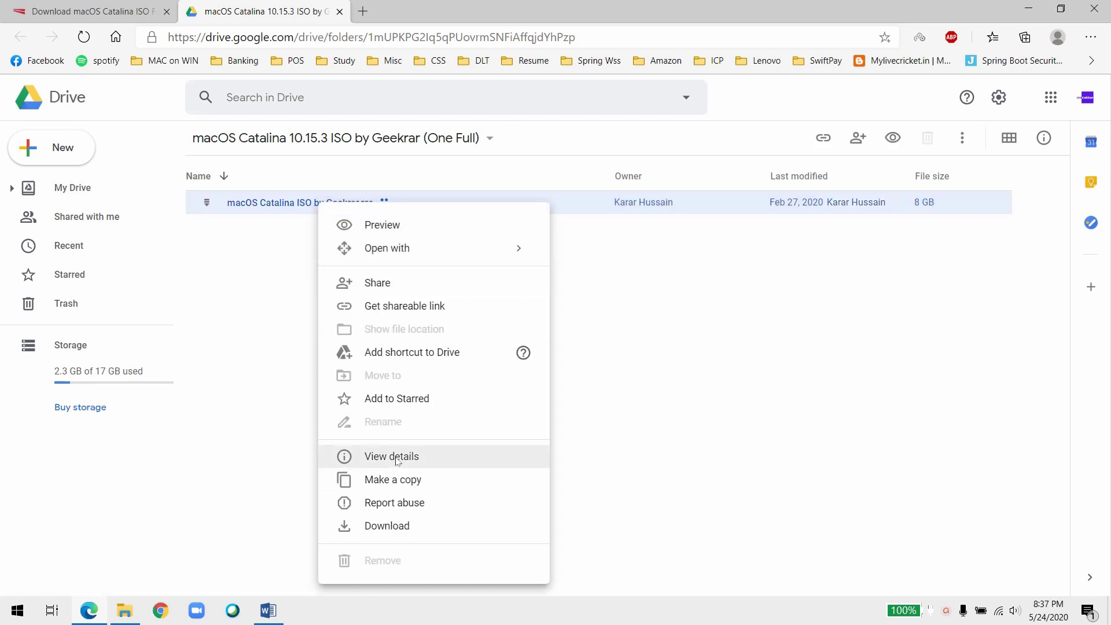
{"action": "key", "text": "Return"}
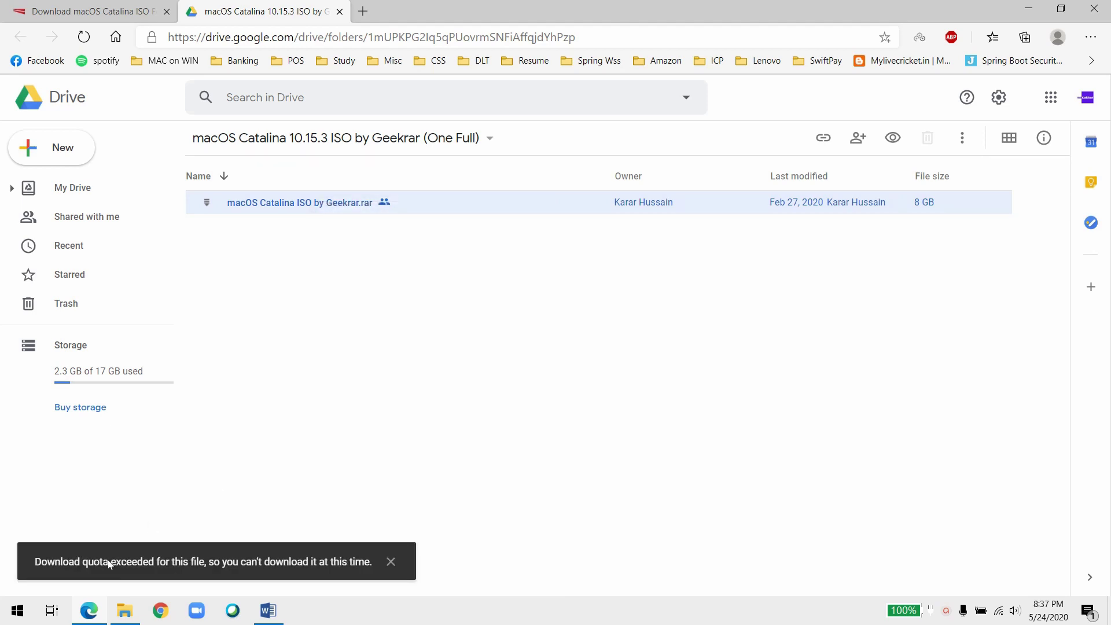
{"action": "left_click", "coordinate": [391, 562]}
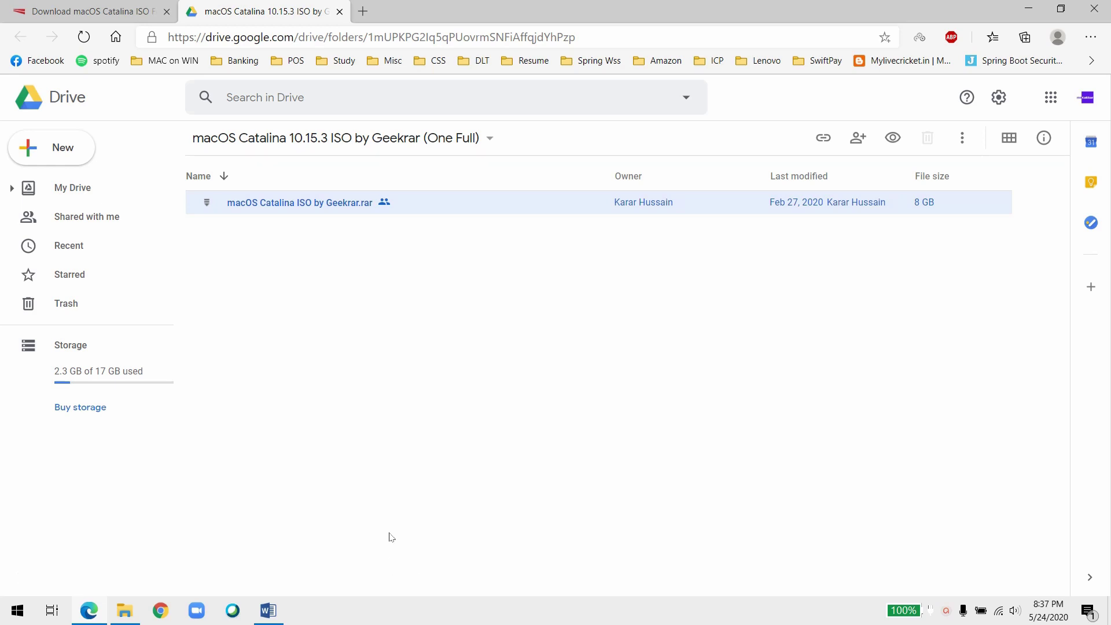
Step: Make a copy of the macOS Catalina ISO rar in My Drive
{"action": "right_click", "coordinate": [280, 207]}
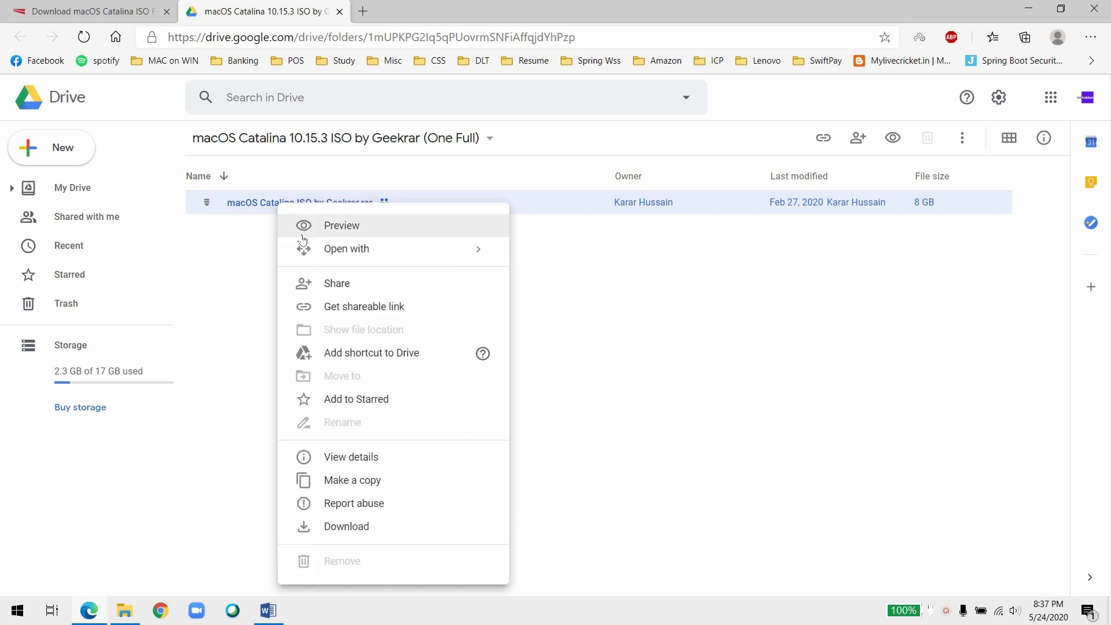
{"action": "left_click", "coordinate": [380, 488]}
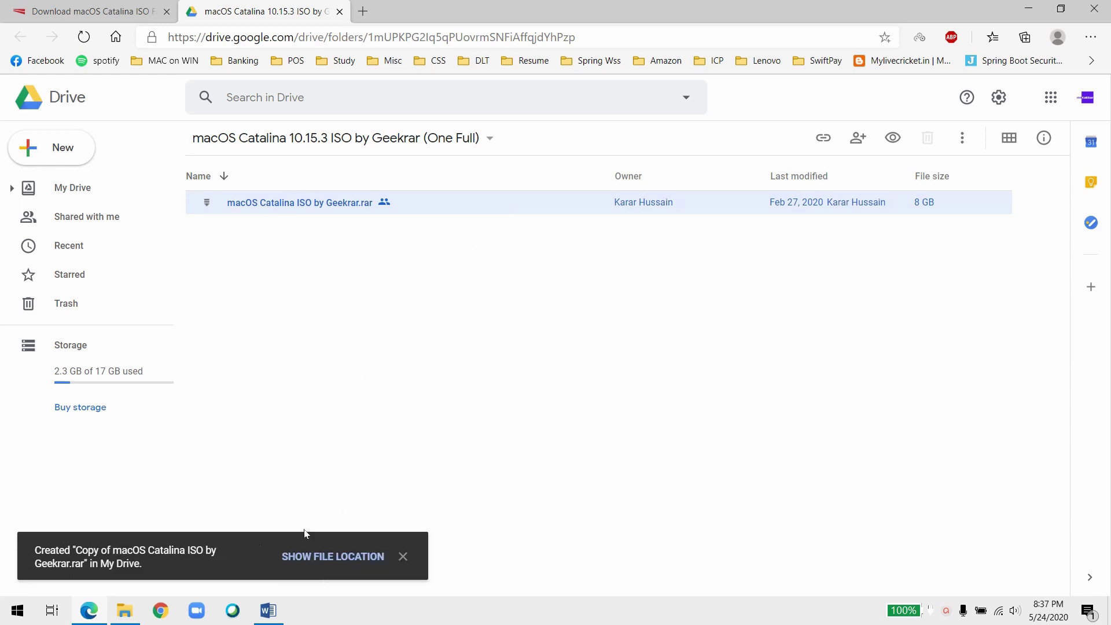
{"action": "left_click", "coordinate": [295, 559]}
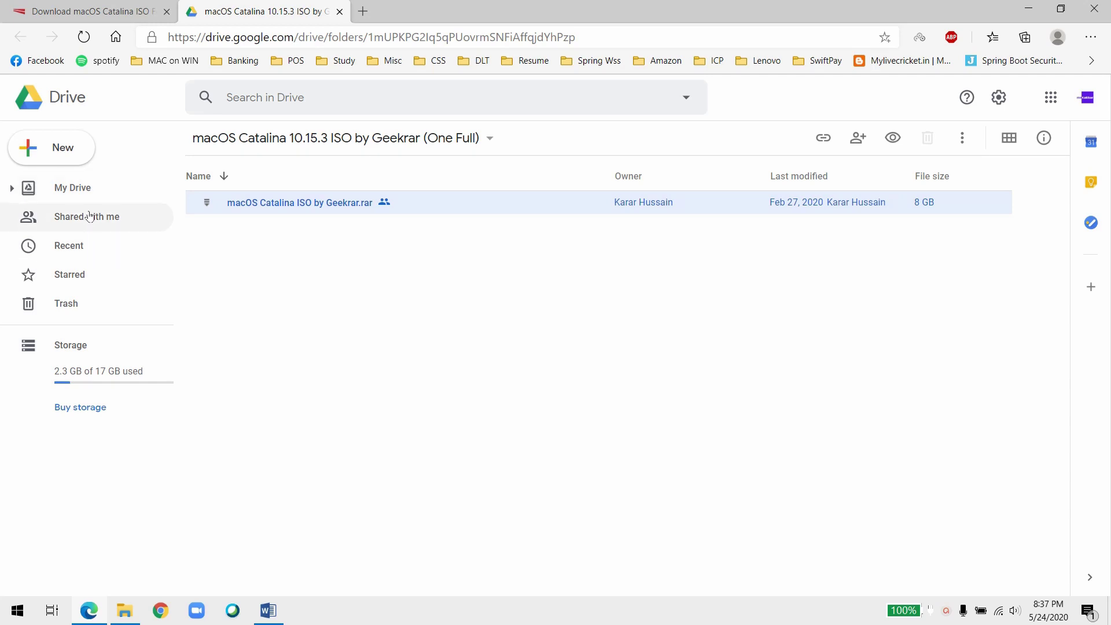
Step: Find the Copy of macOS Catalina ISO by Geekrar.rar in My Drive and start downloading it
{"action": "left_click", "coordinate": [88, 194]}
{"action": "left_click", "coordinate": [89, 196]}
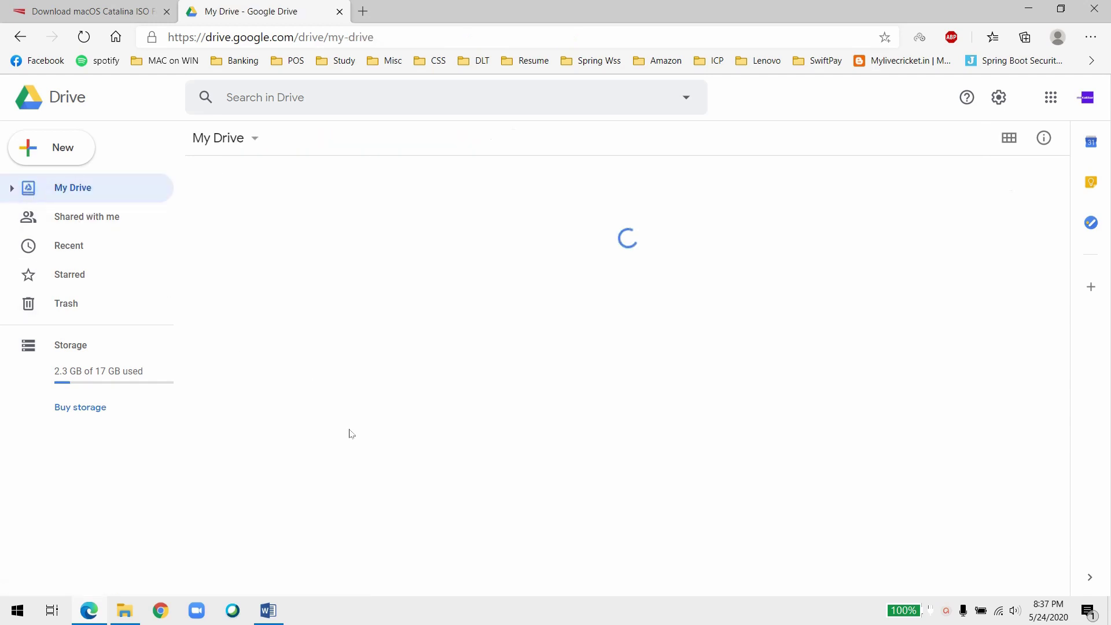
{"action": "scroll", "coordinate": [350, 433], "scroll_direction": "down", "scroll_amount": 2}
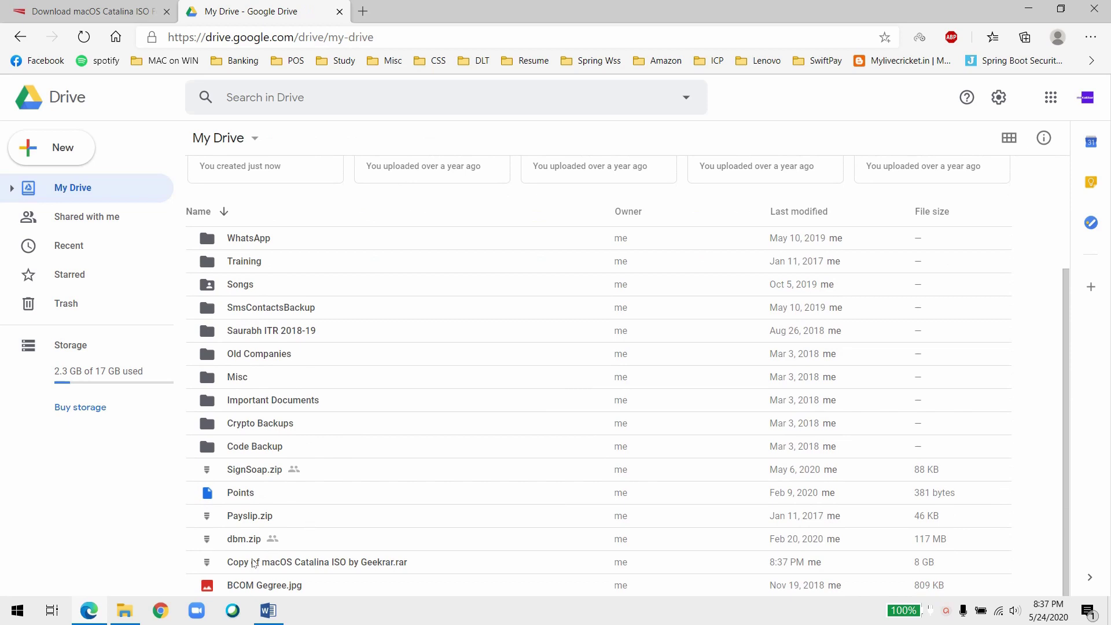
{"action": "left_click", "coordinate": [326, 564]}
{"action": "right_click", "coordinate": [326, 568]}
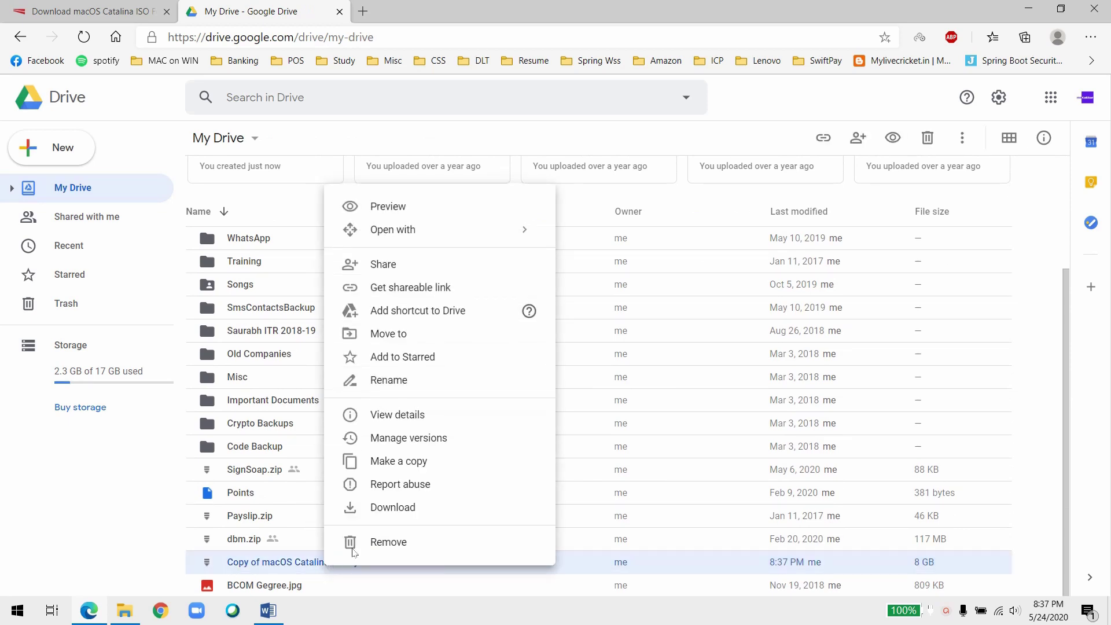
{"action": "left_click", "coordinate": [399, 505]}
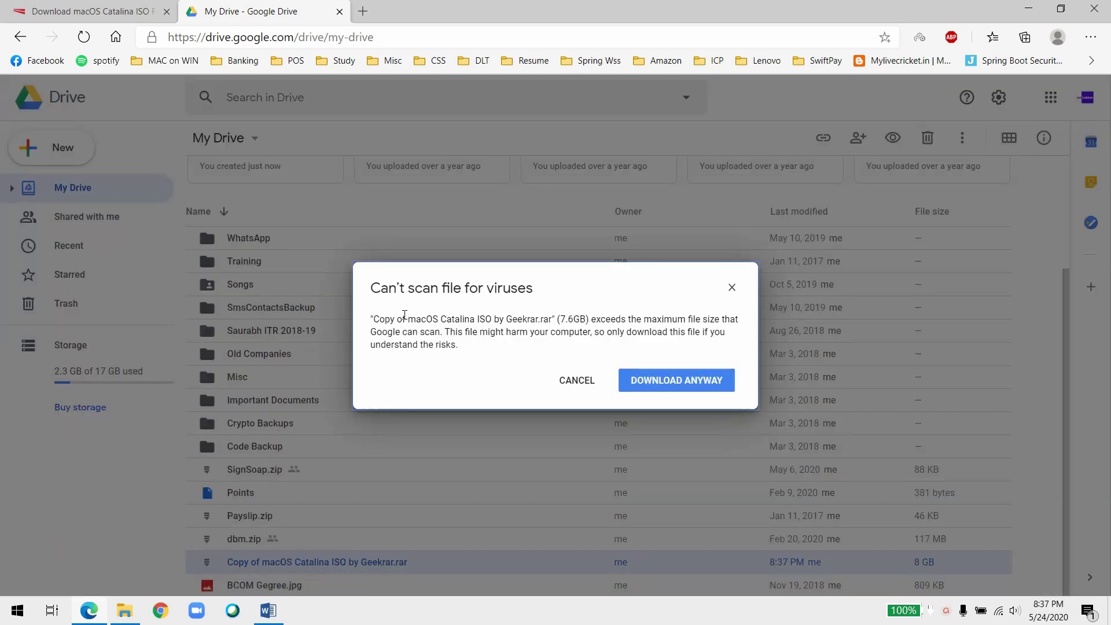
Step: Accept the 7.6 GB virus-scan warning, then cancel the Save As dialog
{"action": "left_click_drag", "start_coordinate": [425, 281], "coordinate": [341, 268]}
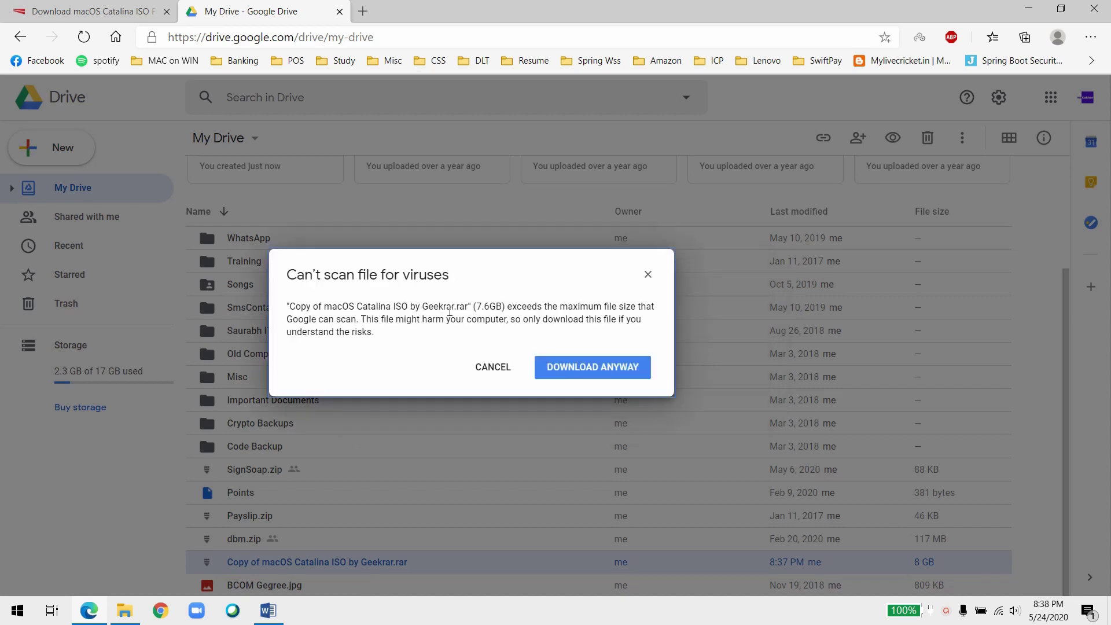
{"action": "left_click_drag", "start_coordinate": [475, 310], "coordinate": [500, 310]}
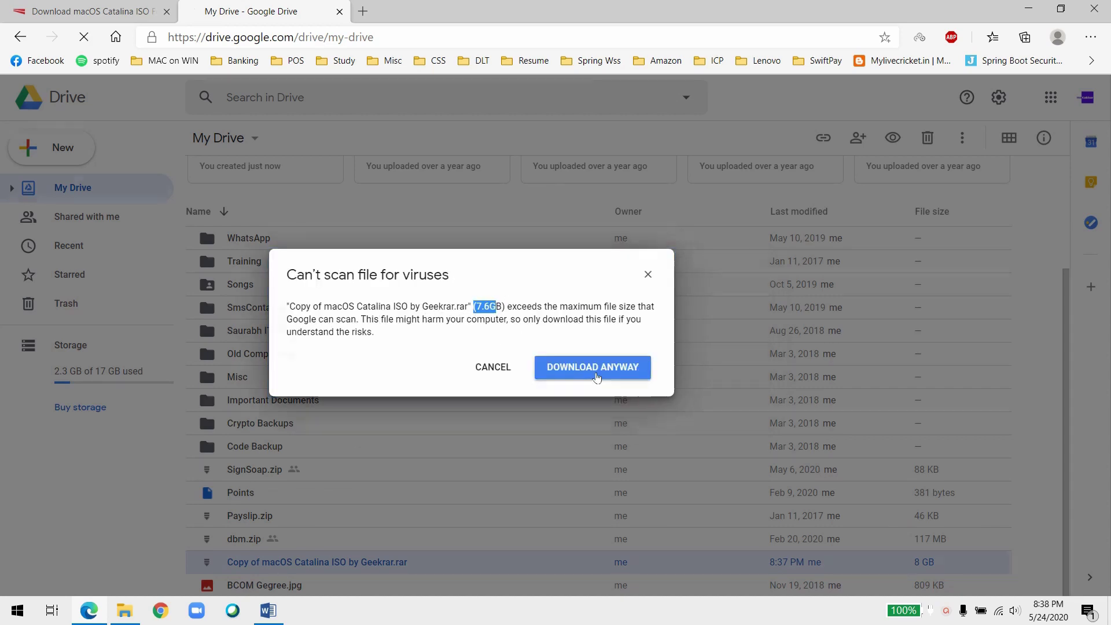
{"action": "left_click", "coordinate": [596, 370]}
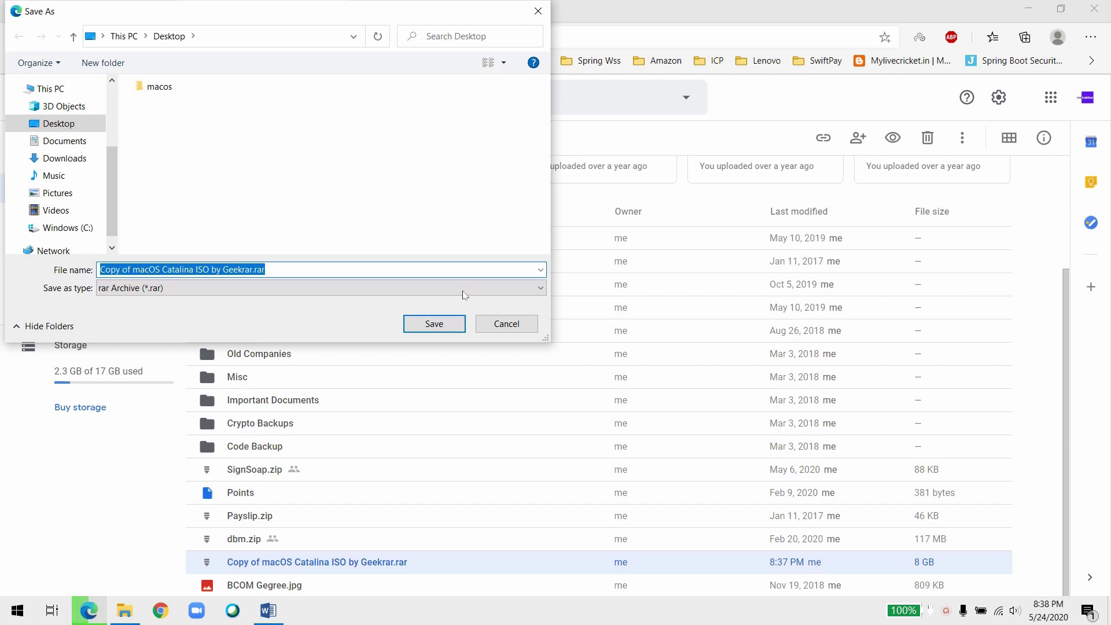
{"action": "left_click", "coordinate": [507, 326]}
Step: Open the macos desktop folder and review the RAR Extraction Software prerequisite in Pre Requisite.docx
{"action": "left_click", "coordinate": [1028, 9]}
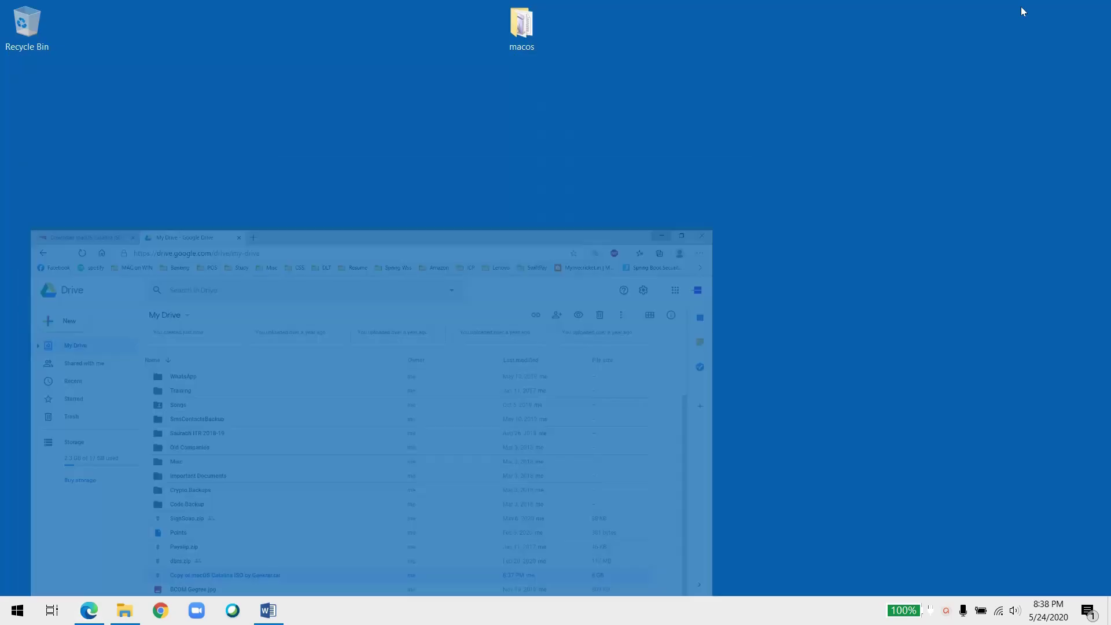
{"action": "double_click", "coordinate": [515, 46]}
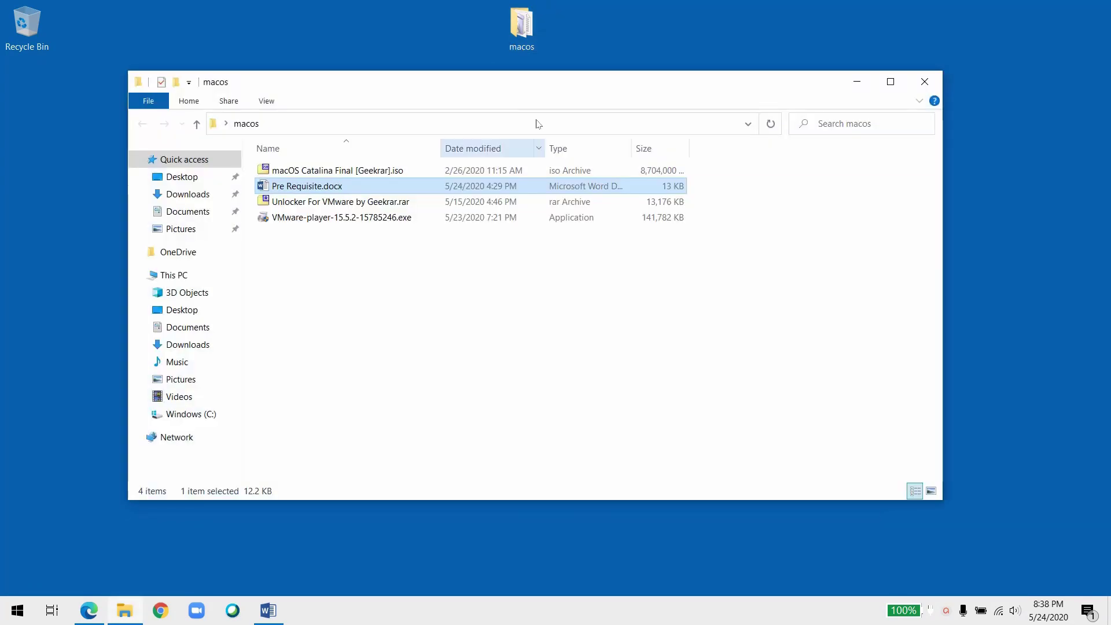
{"action": "left_click", "coordinate": [444, 281]}
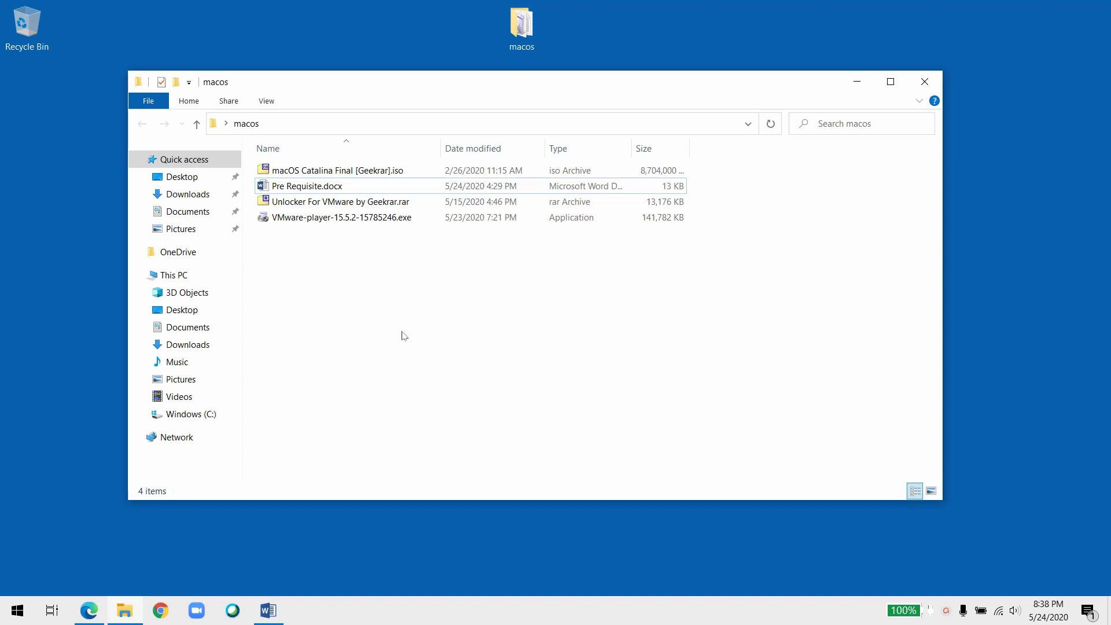
{"action": "left_click", "coordinate": [268, 610]}
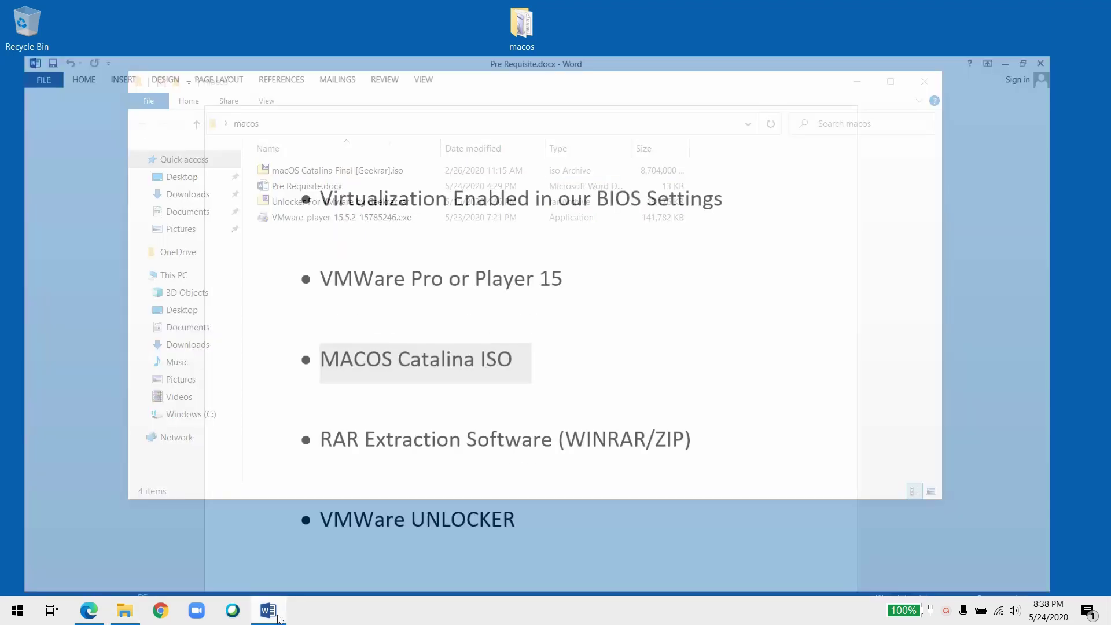
{"action": "left_click_drag", "start_coordinate": [321, 416], "coordinate": [716, 417]}
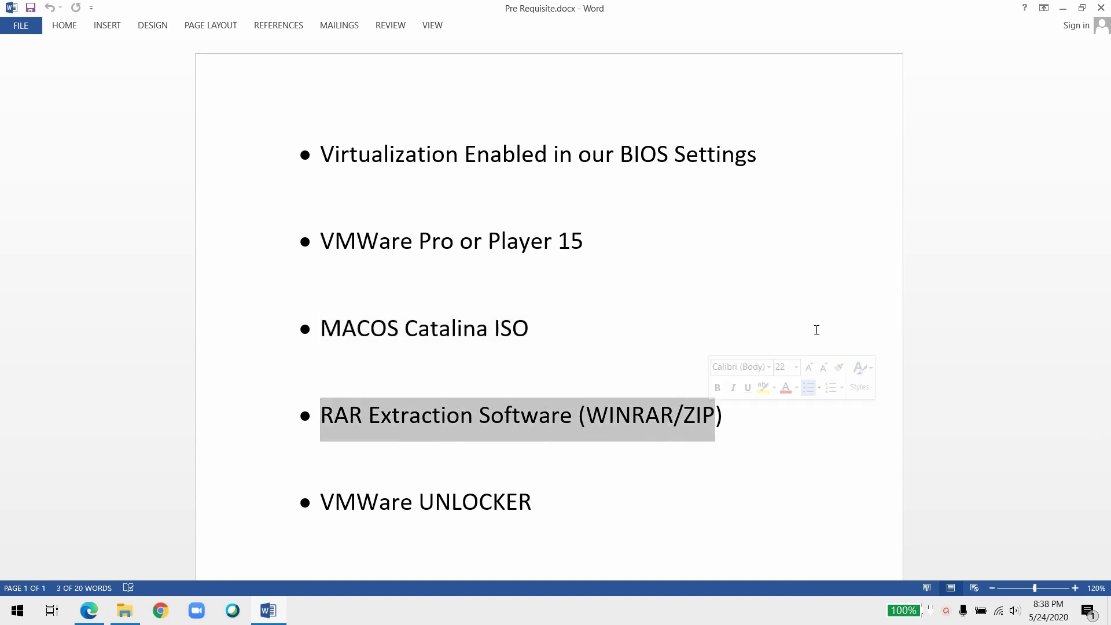
{"action": "left_click", "coordinate": [1064, 8]}
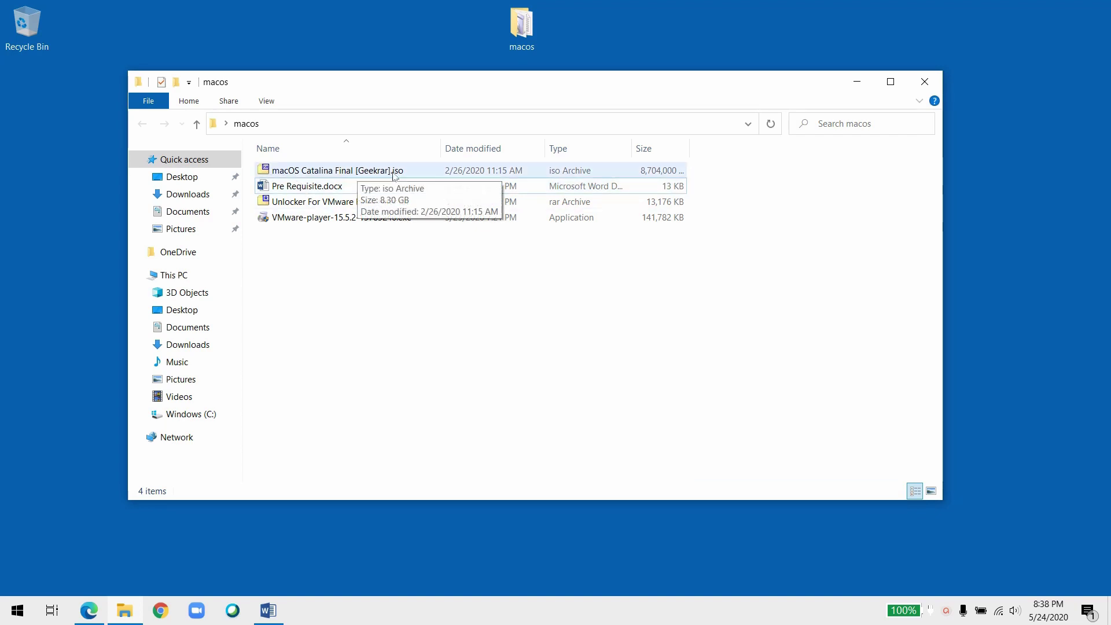
Step: Check the 8.30 GB macOS Catalina Final ISO, then return to Google Drive
{"action": "left_click", "coordinate": [280, 175]}
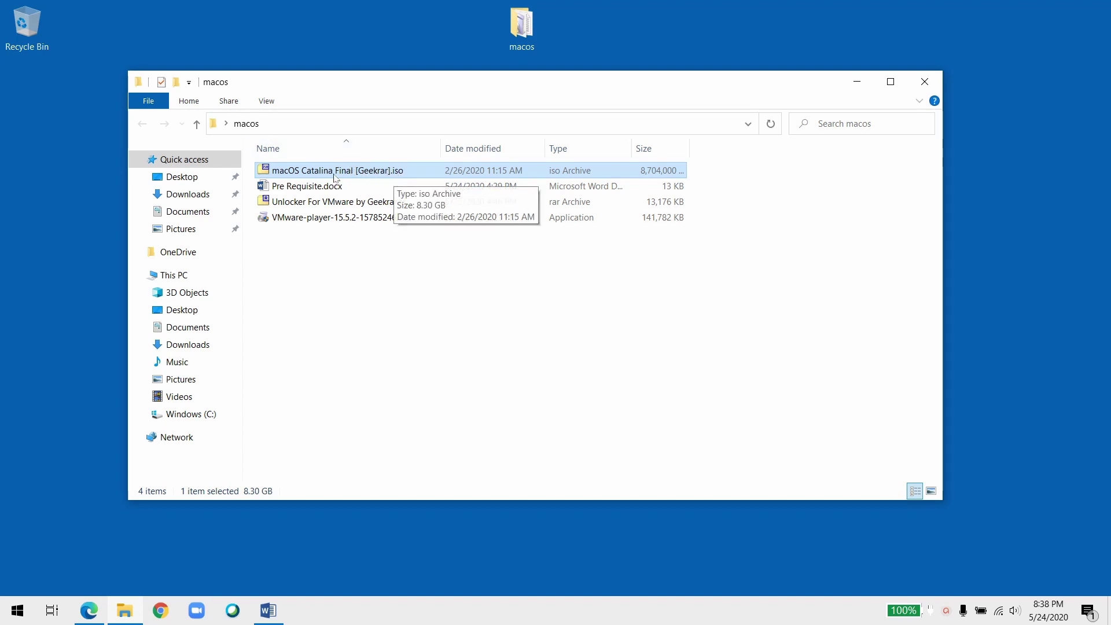
{"action": "left_click", "coordinate": [401, 300]}
{"action": "left_click_drag", "start_coordinate": [376, 85], "coordinate": [412, 101]}
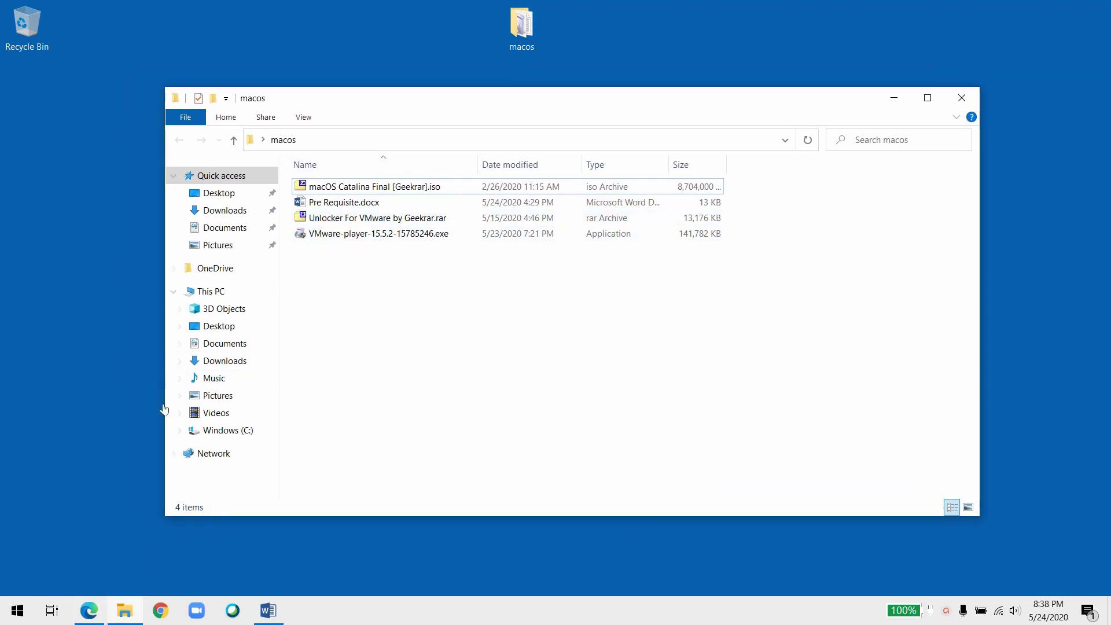
{"action": "left_click", "coordinate": [85, 611]}
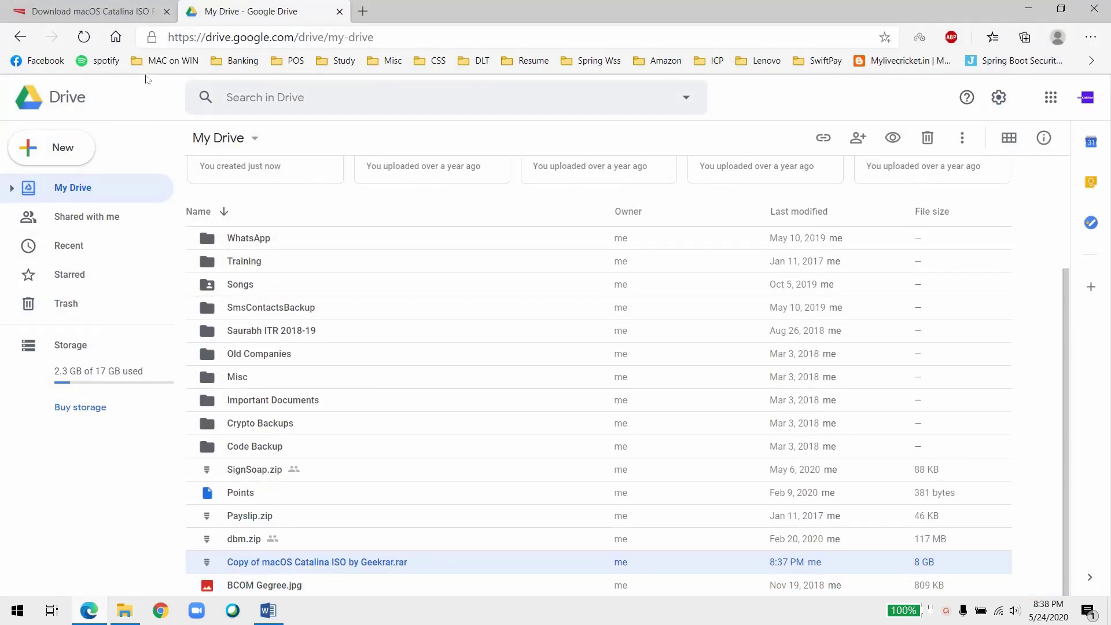
Step: Go to the macOS Unlocker page from the MAC on WIN bookmarks and open its DOWNLOAD NOW Drive link
{"action": "left_click", "coordinate": [162, 60]}
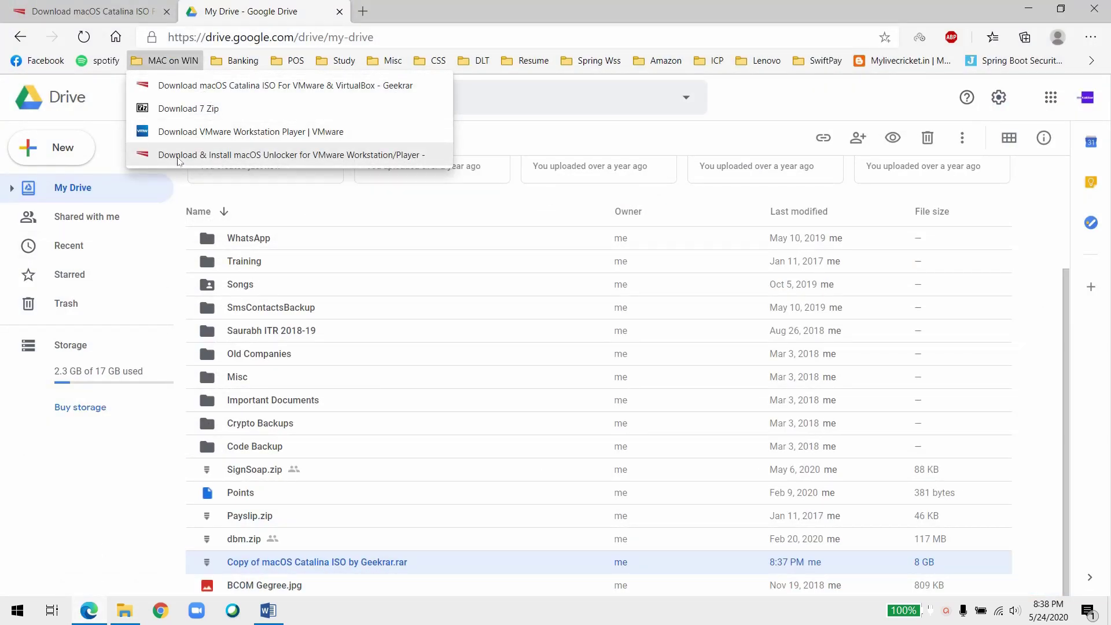
{"action": "left_click", "coordinate": [178, 156]}
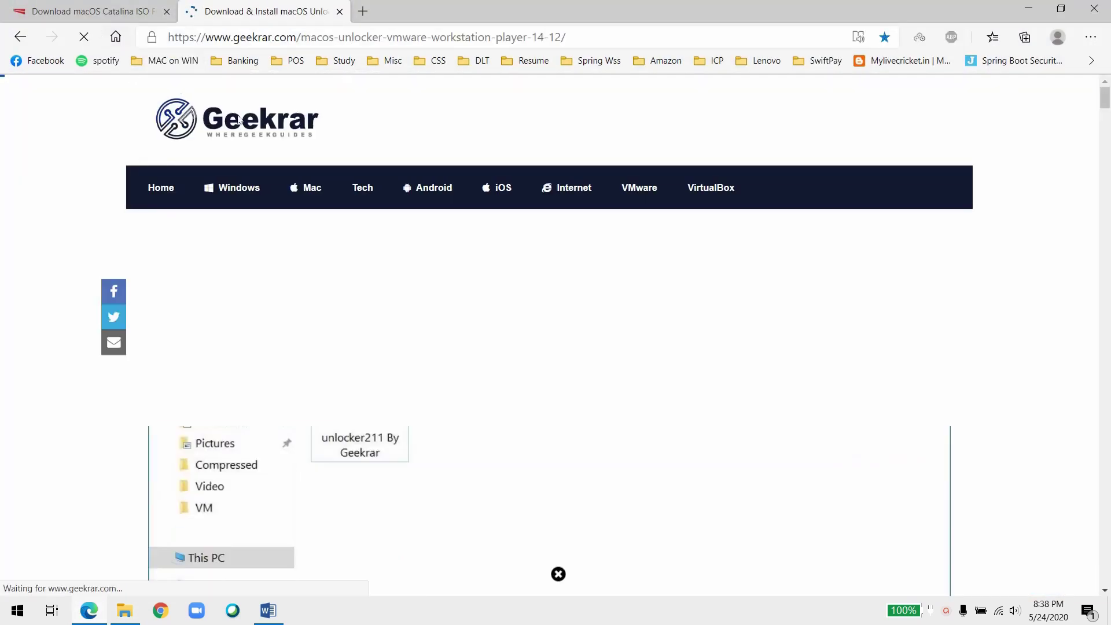
{"action": "scroll", "coordinate": [346, 405], "scroll_direction": "down", "scroll_amount": 20}
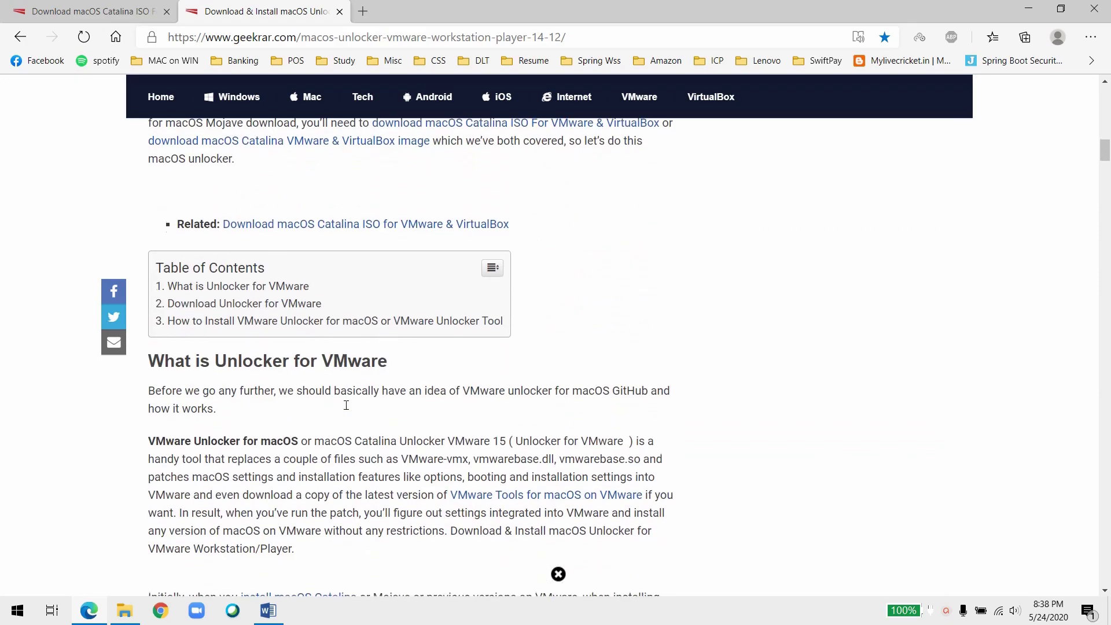
{"action": "scroll", "coordinate": [346, 405], "scroll_direction": "down", "scroll_amount": 10}
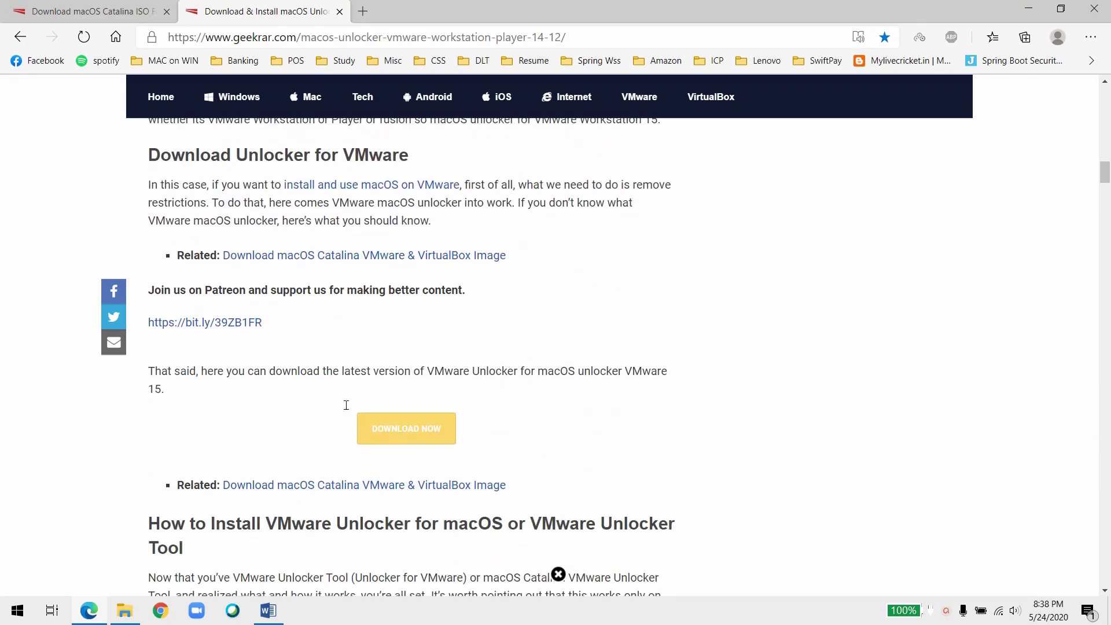
{"action": "scroll", "coordinate": [347, 405], "scroll_direction": "down", "scroll_amount": 4}
{"action": "scroll", "coordinate": [346, 405], "scroll_direction": "up", "scroll_amount": 3}
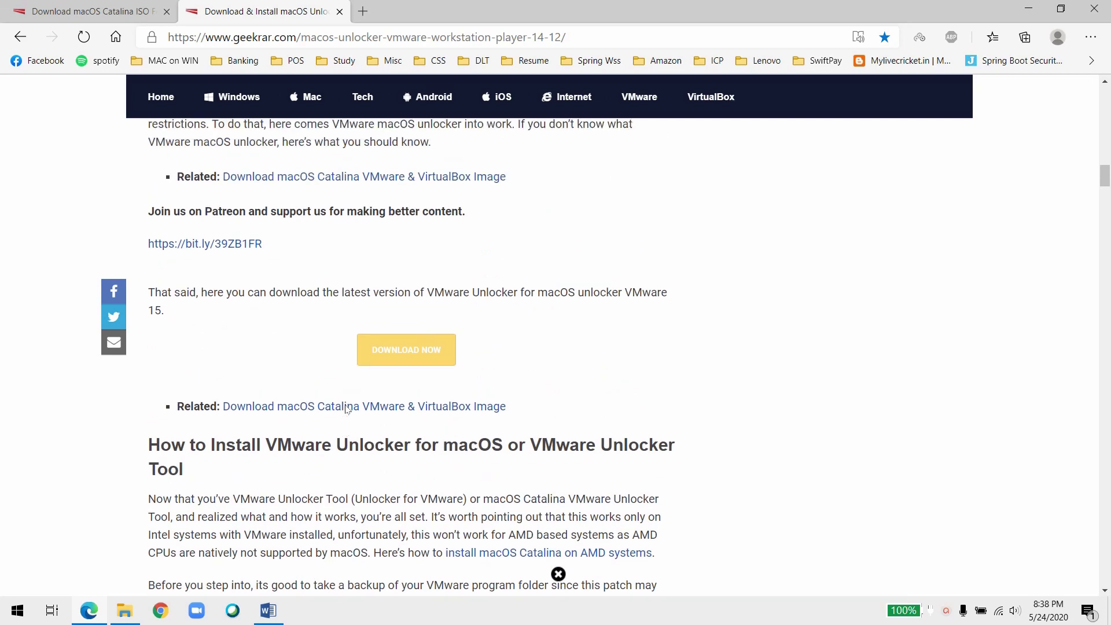
{"action": "scroll", "coordinate": [346, 409], "scroll_direction": "up", "scroll_amount": 1}
{"action": "triple_click", "coordinate": [163, 153]}
{"action": "left_click", "coordinate": [514, 342]}
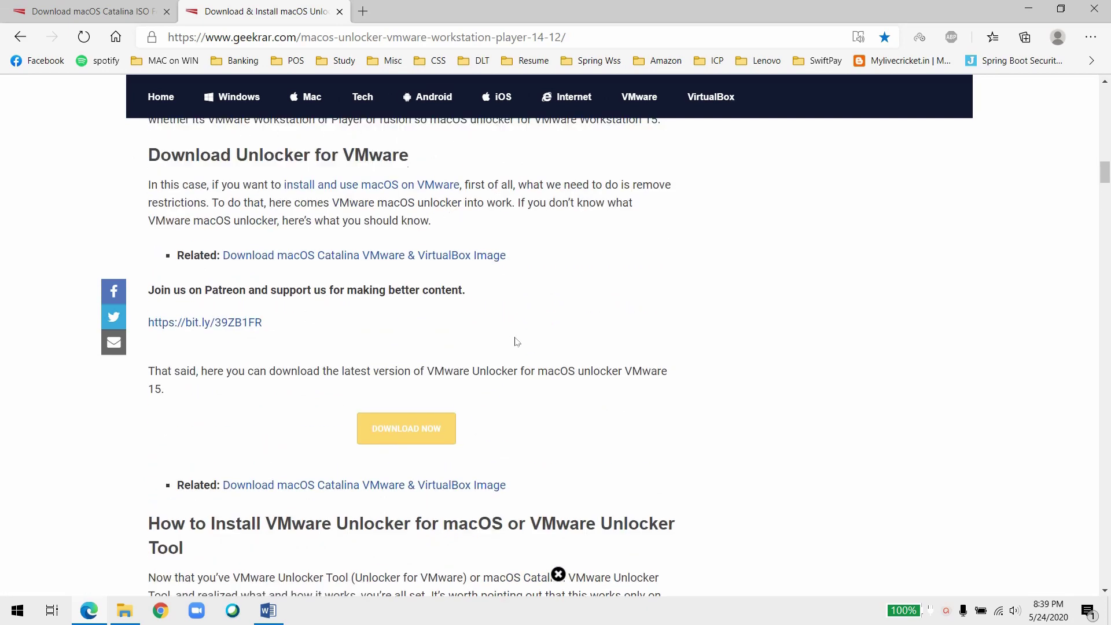
{"action": "left_click", "coordinate": [426, 428]}
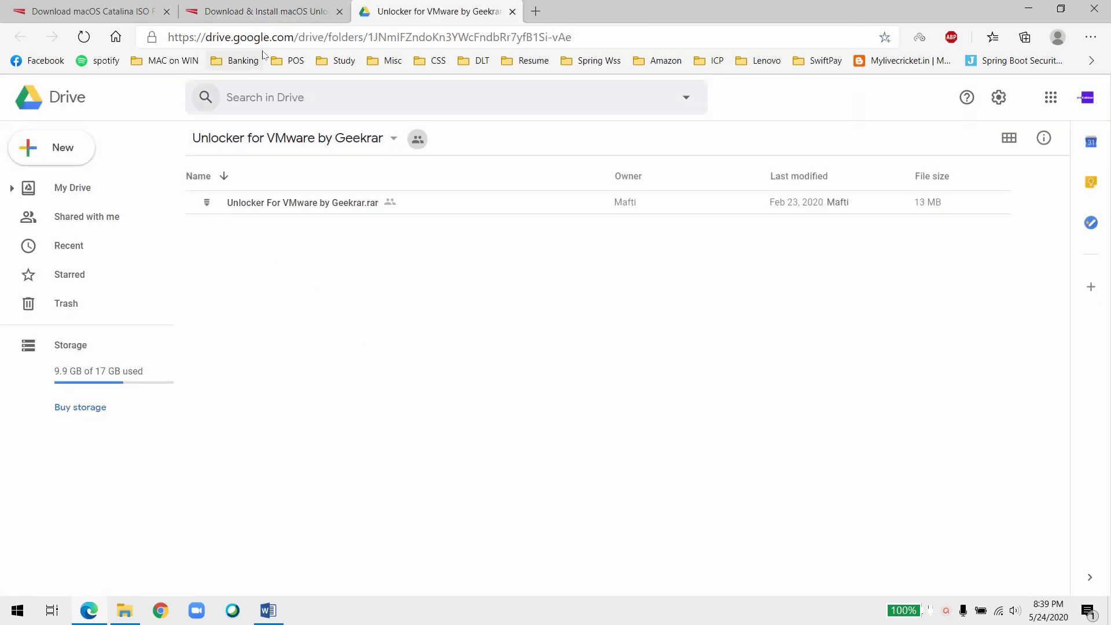
{"action": "left_click", "coordinate": [297, 206]}
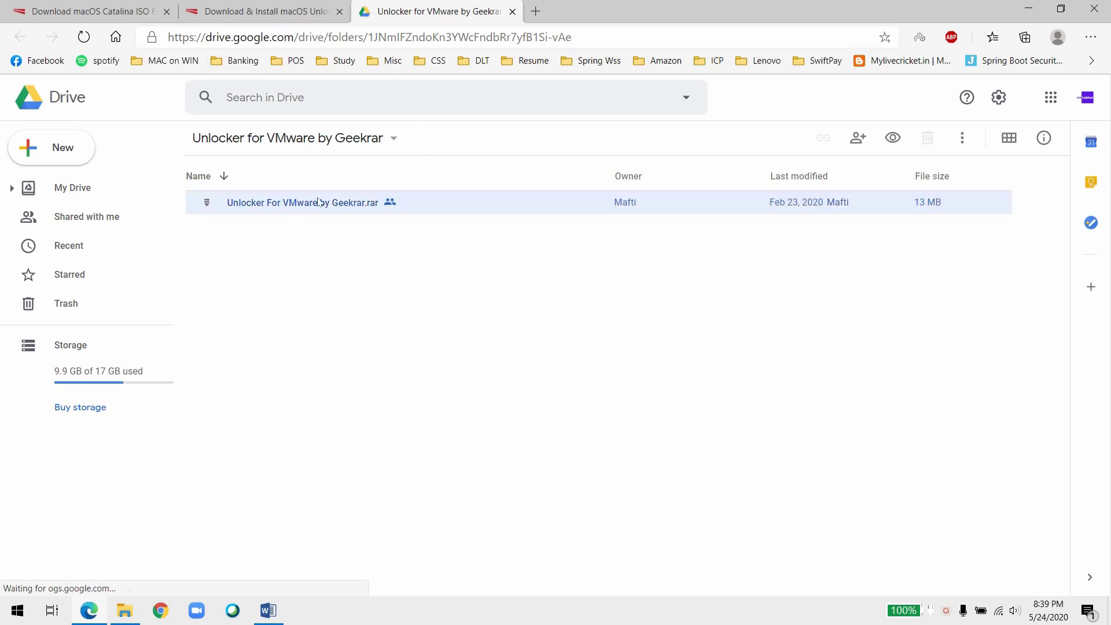
{"action": "right_click", "coordinate": [318, 201]}
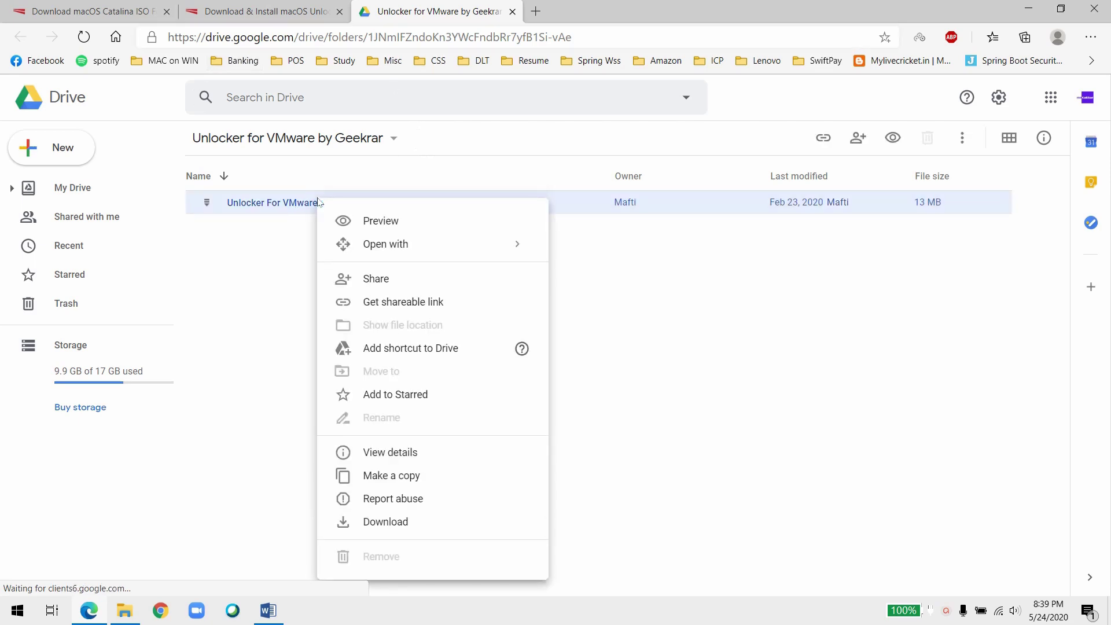
{"action": "left_click", "coordinate": [433, 525]}
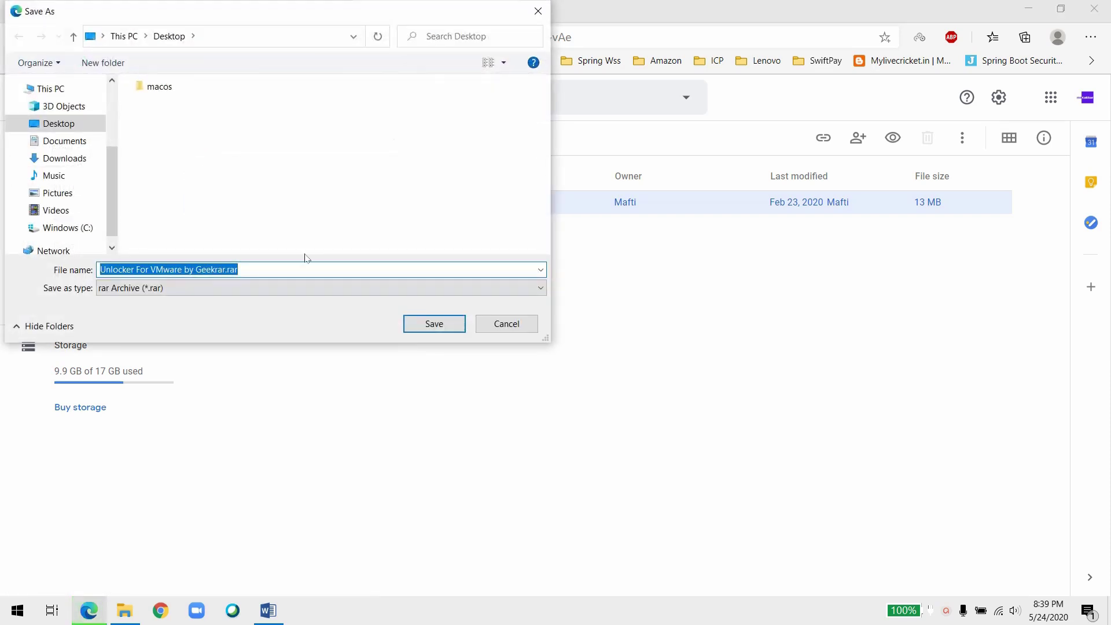
{"action": "left_click", "coordinate": [518, 329]}
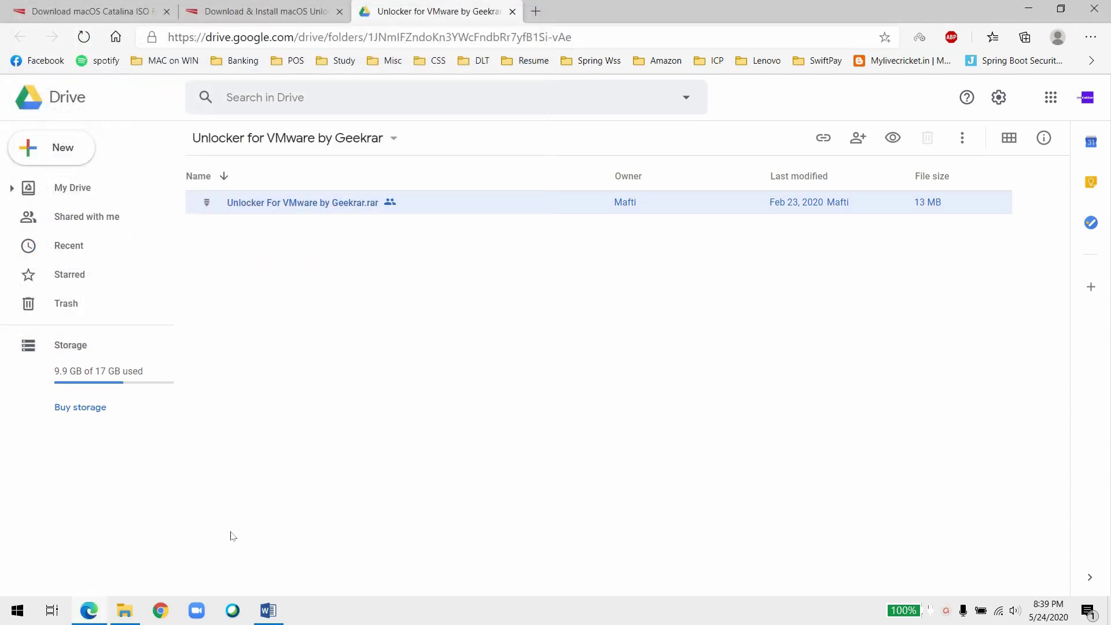
{"action": "left_click", "coordinate": [124, 611]}
{"action": "left_click", "coordinate": [399, 220]}
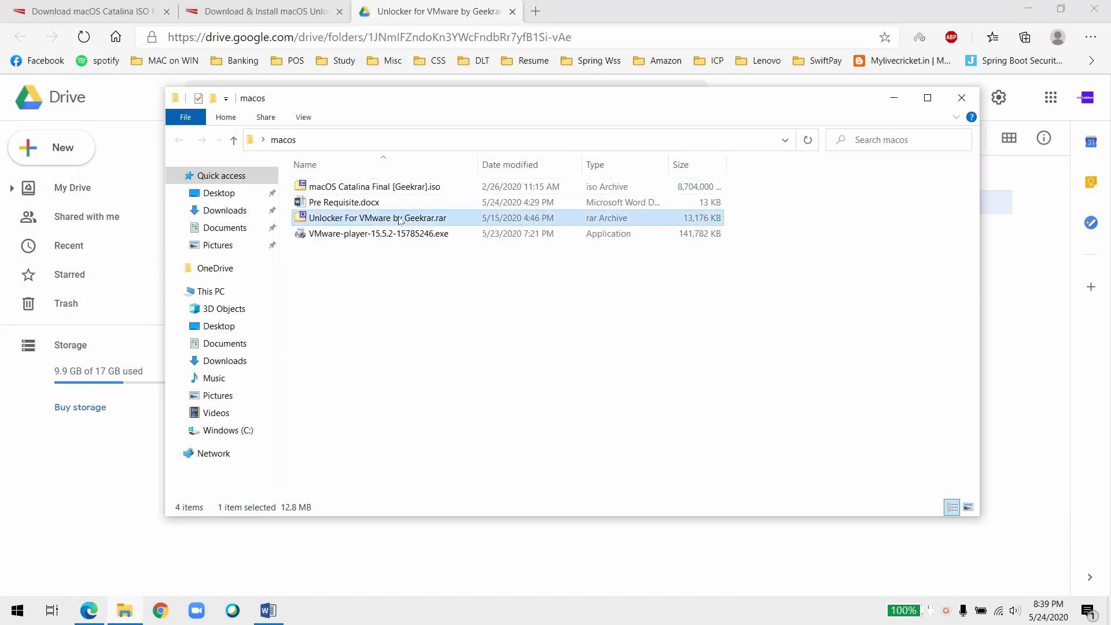
{"action": "left_click", "coordinate": [352, 303]}
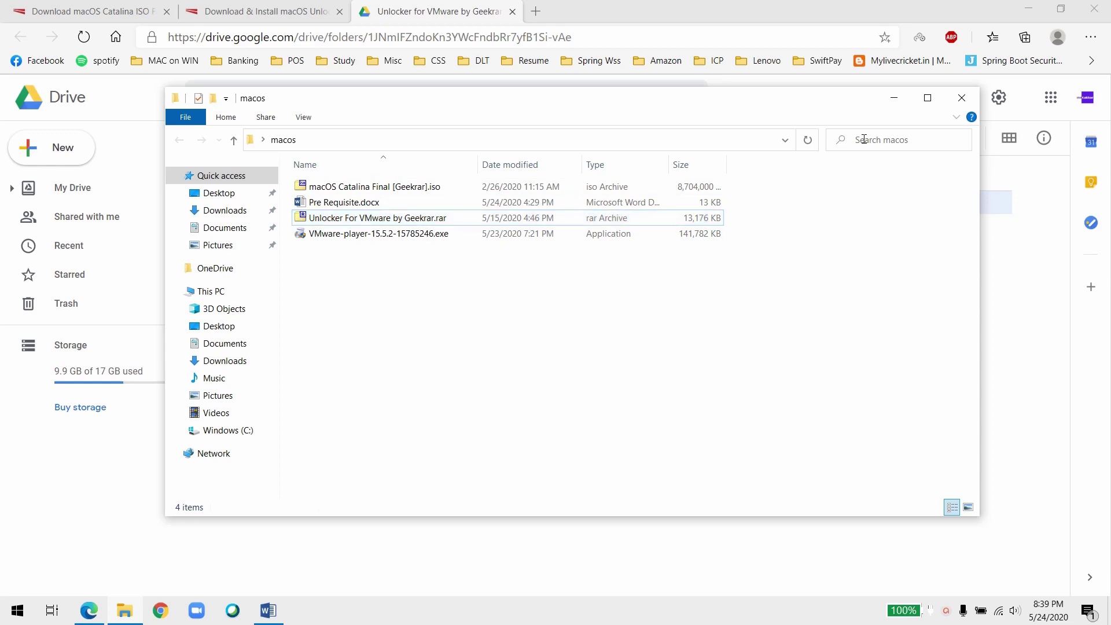
{"action": "left_click", "coordinate": [894, 98]}
{"action": "left_click", "coordinate": [176, 62]}
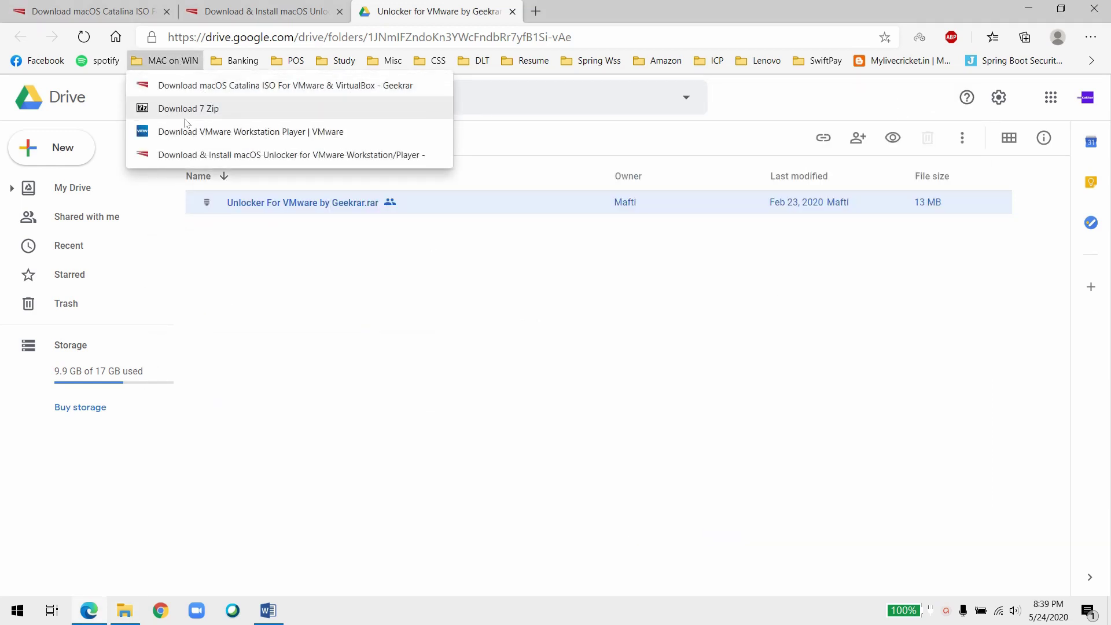
Step: Load Google via 'goog' and search for 'download vmware player'
{"action": "mouse_move", "coordinate": [296, 61]}
{"action": "left_click", "coordinate": [296, 41]}
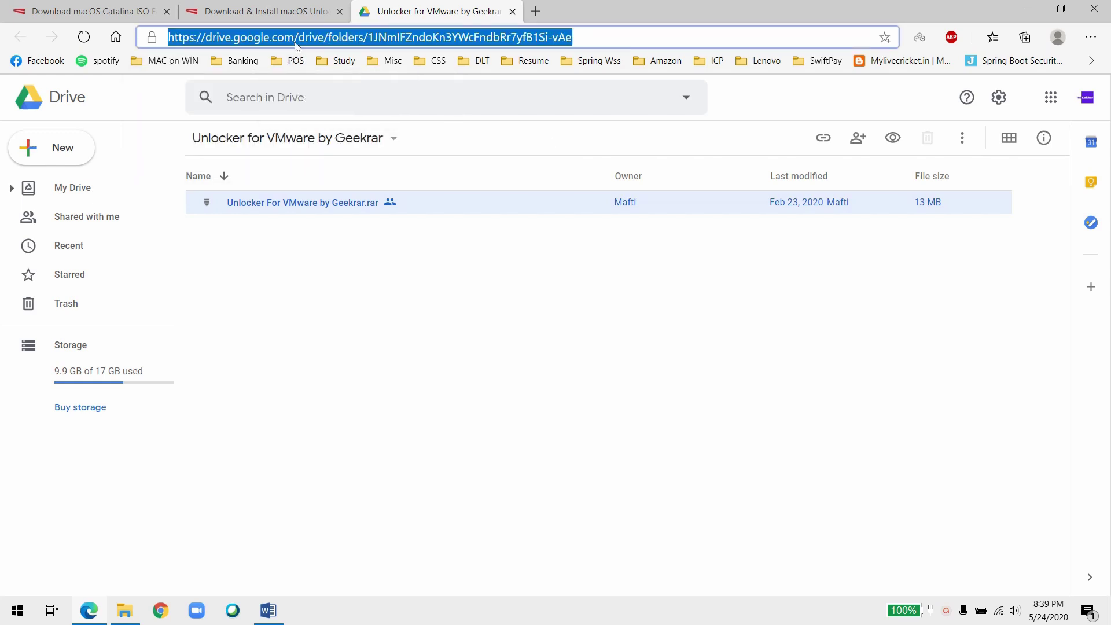
{"action": "type", "text": "google.com"}
{"action": "key", "text": "Return"}
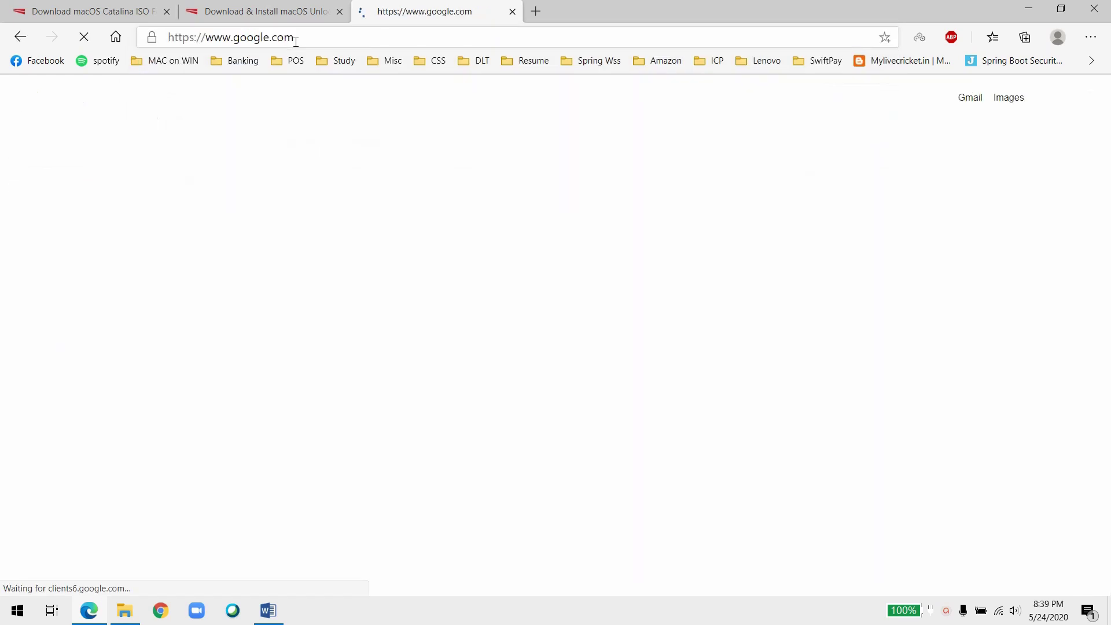
{"action": "left_click", "coordinate": [428, 299]}
{"action": "type", "text": "download"}
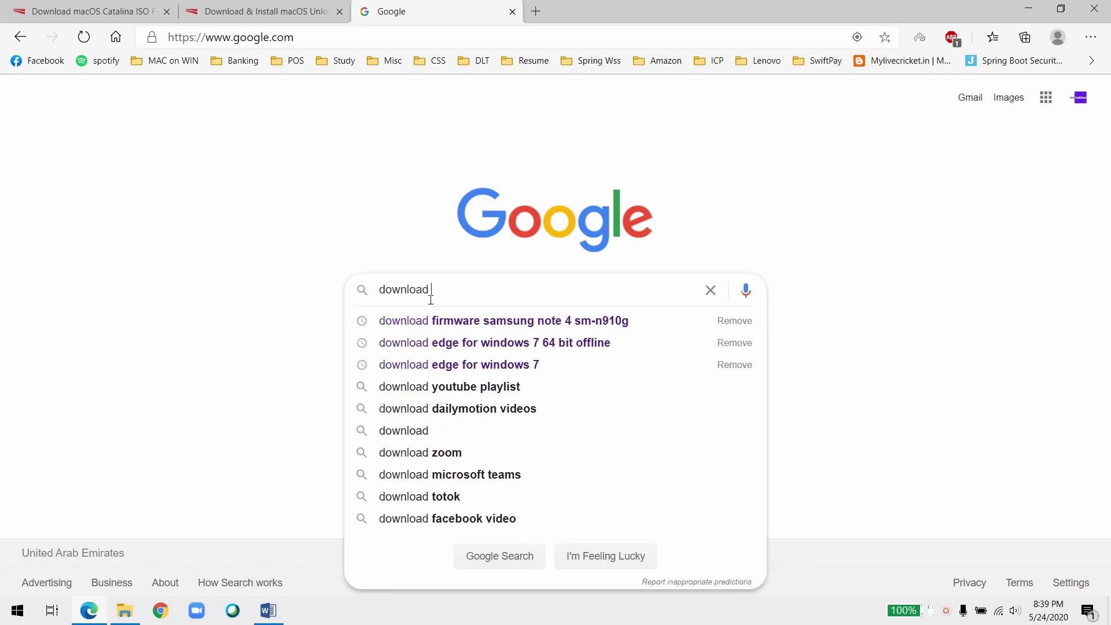
{"action": "type", "text": " vmwa"}
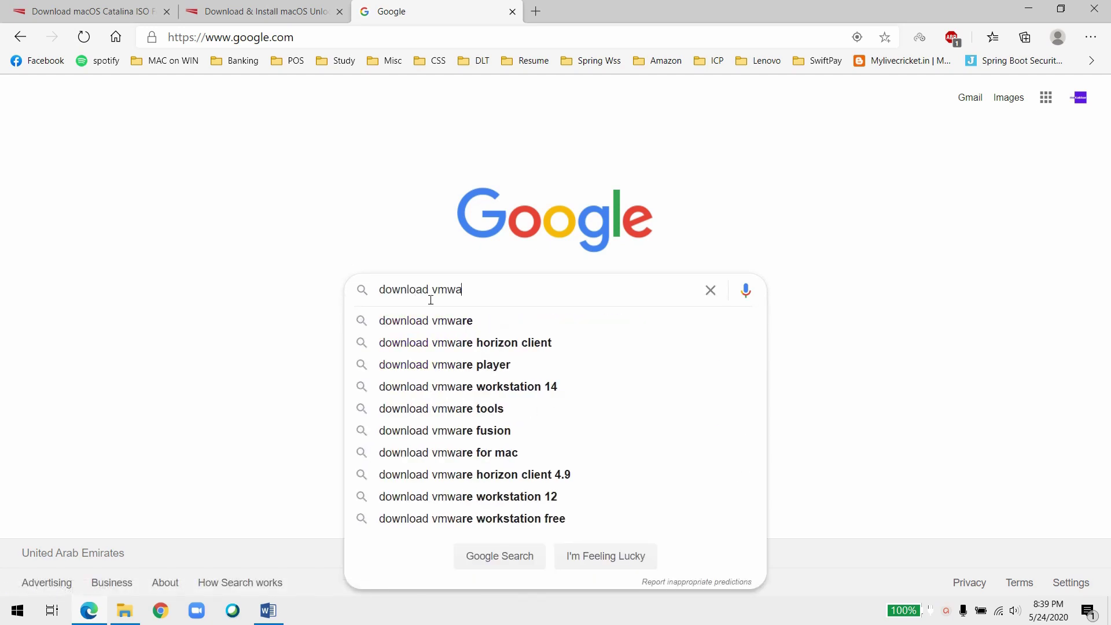
{"action": "type", "text": "re"}
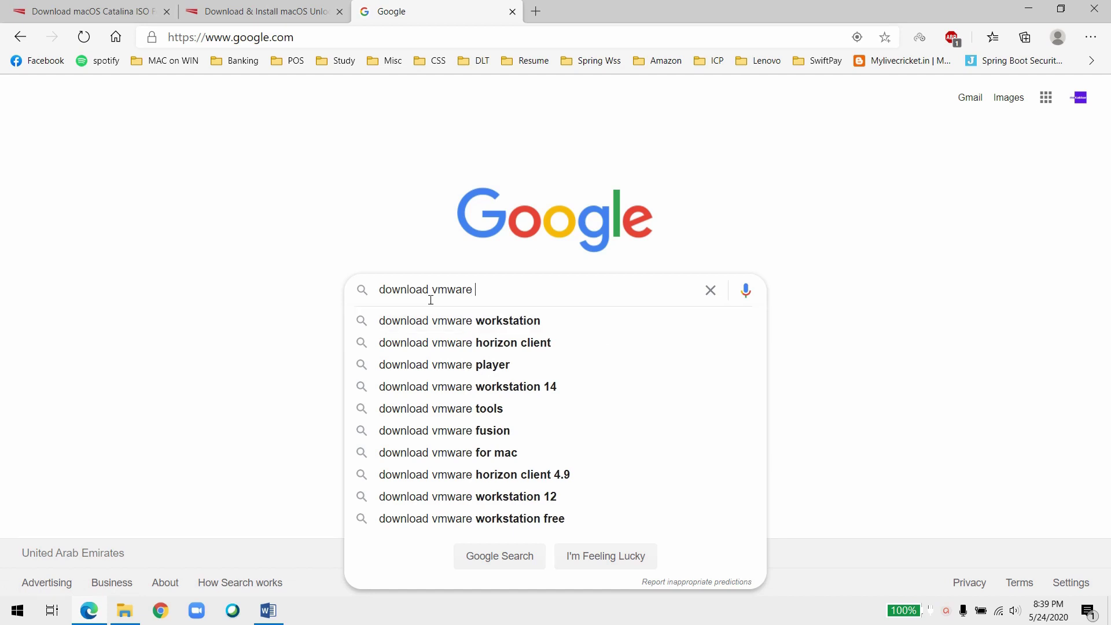
{"action": "type", "text": " pl"}
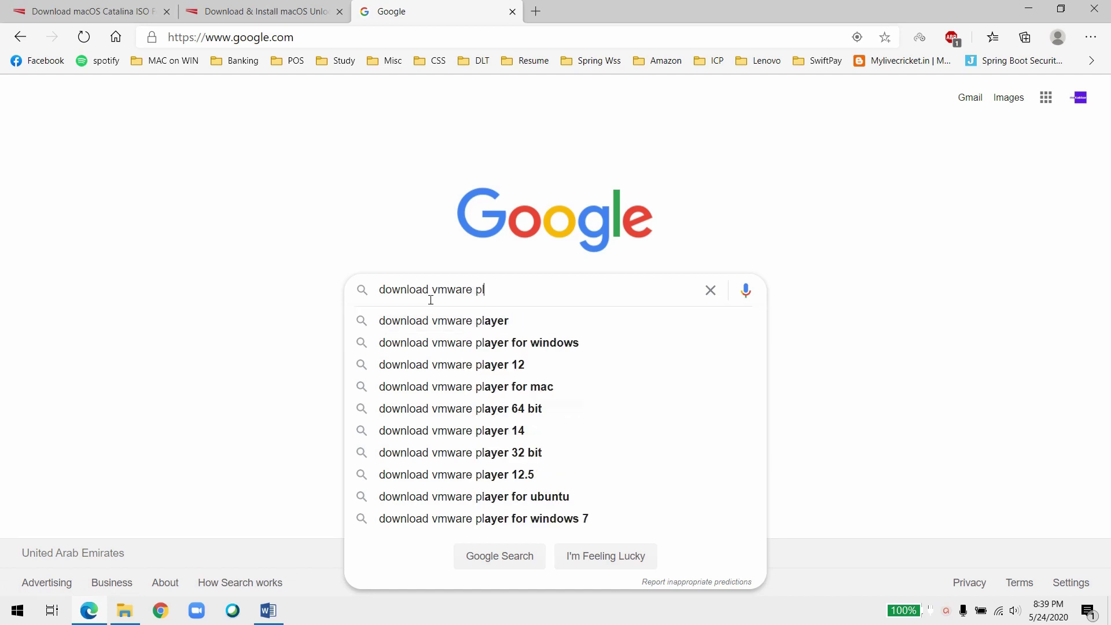
{"action": "type", "text": "ayer"}
{"action": "key", "text": "Return"}
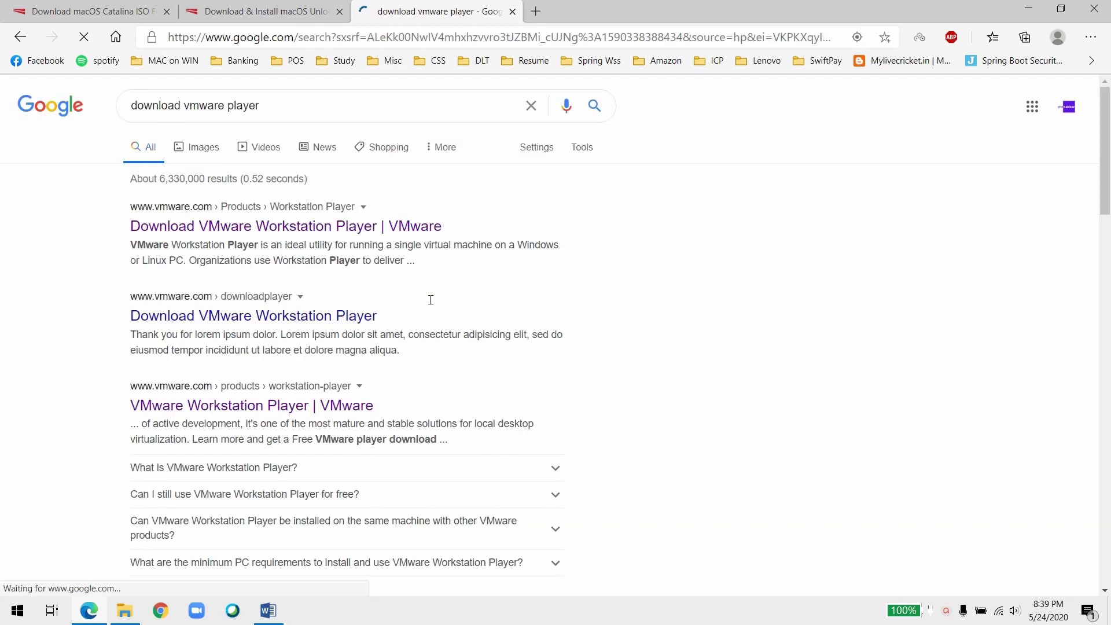
Step: Open VMware's Workstation Player page, start the Windows installer download, then cancel saving it
{"action": "left_click", "coordinate": [405, 228]}
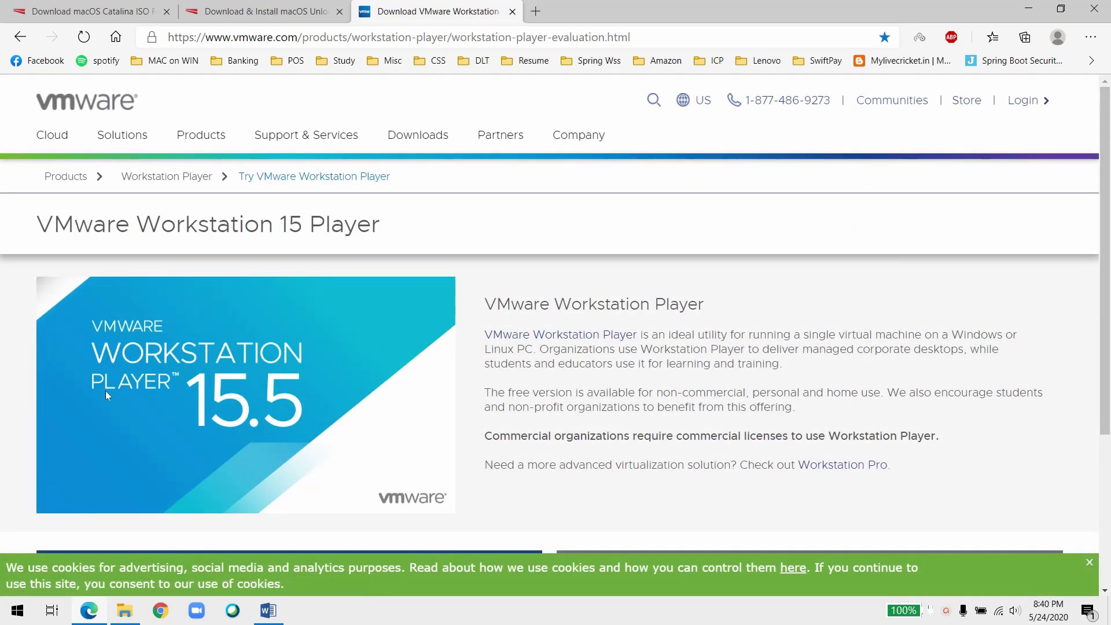
{"action": "scroll", "coordinate": [261, 387], "scroll_direction": "down", "scroll_amount": 4}
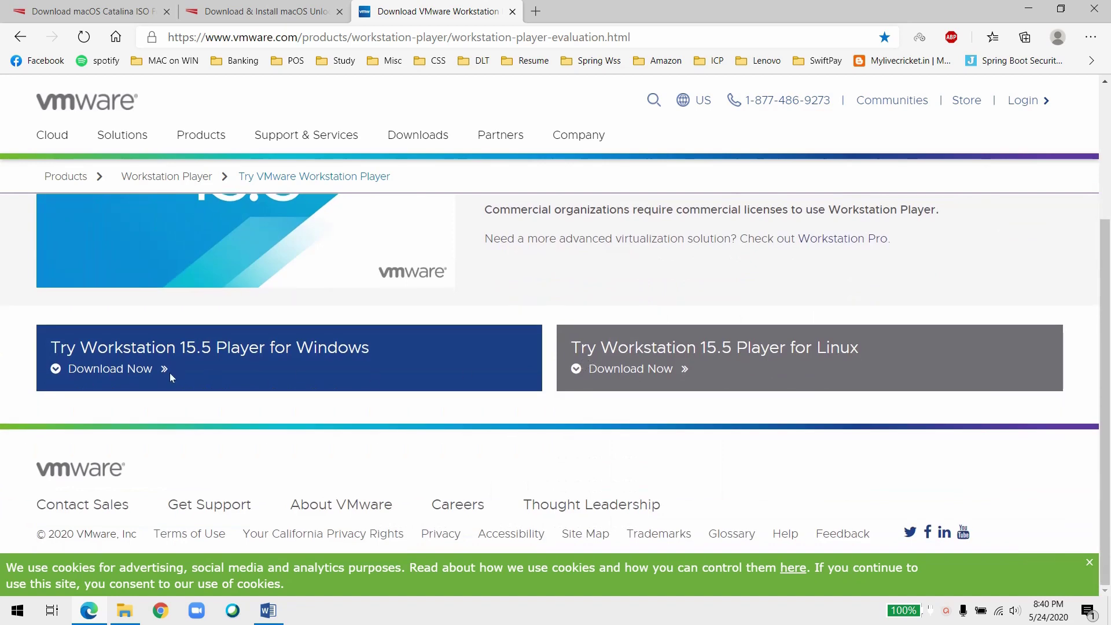
{"action": "left_click", "coordinate": [122, 371]}
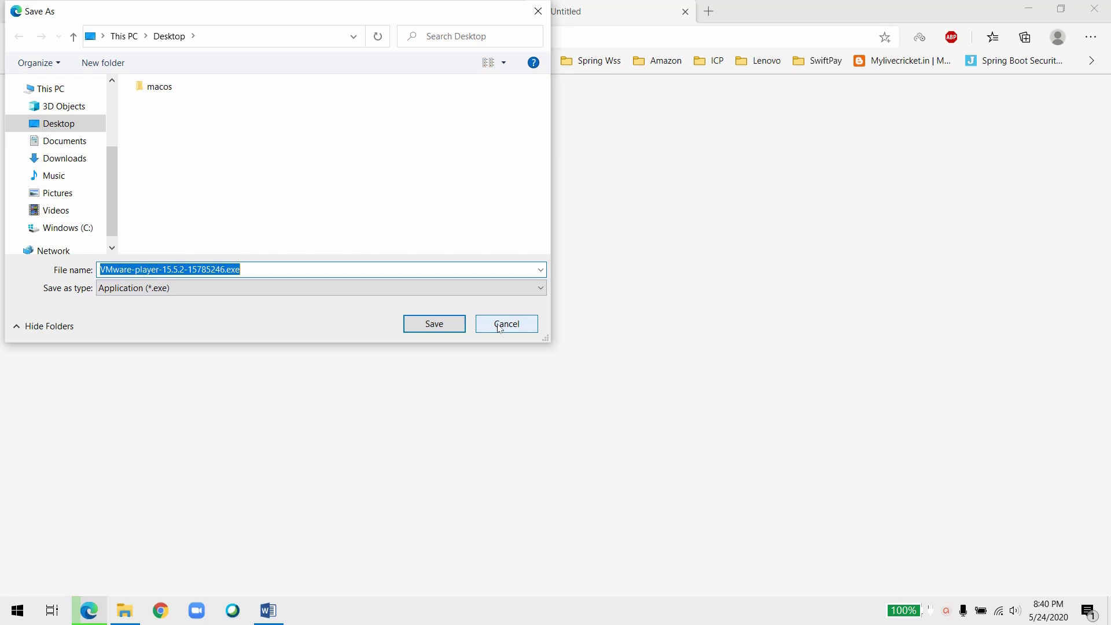
{"action": "left_click", "coordinate": [501, 325]}
Step: Confirm VMware-player-15.5.2-15785246.exe is already in the macos folder
{"action": "left_click", "coordinate": [125, 611]}
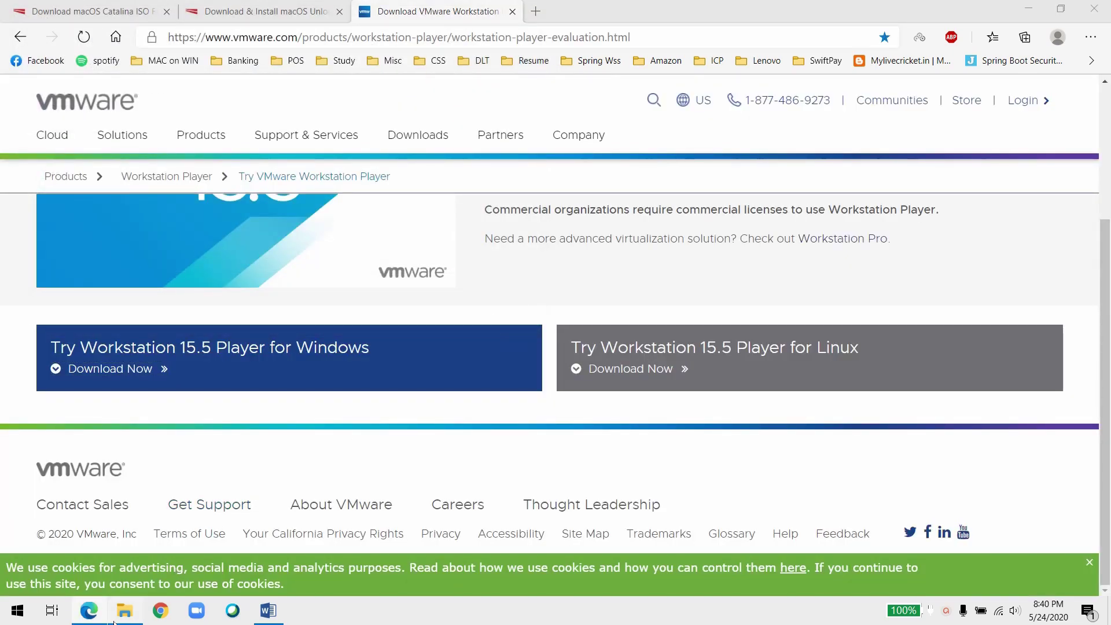
{"action": "left_click", "coordinate": [360, 235]}
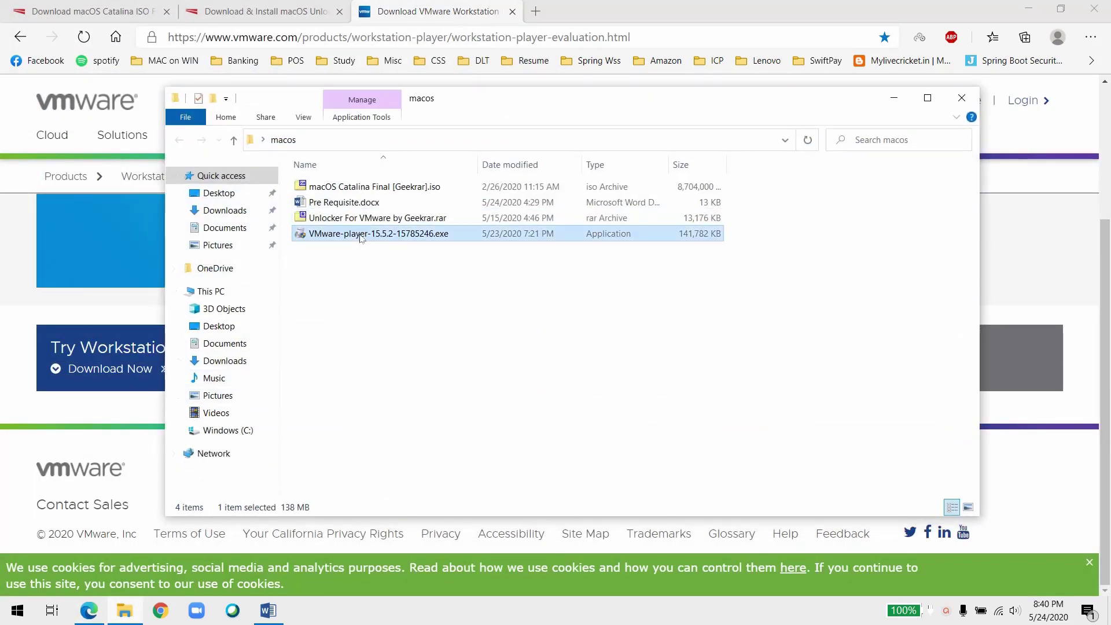
{"action": "left_click", "coordinate": [415, 332]}
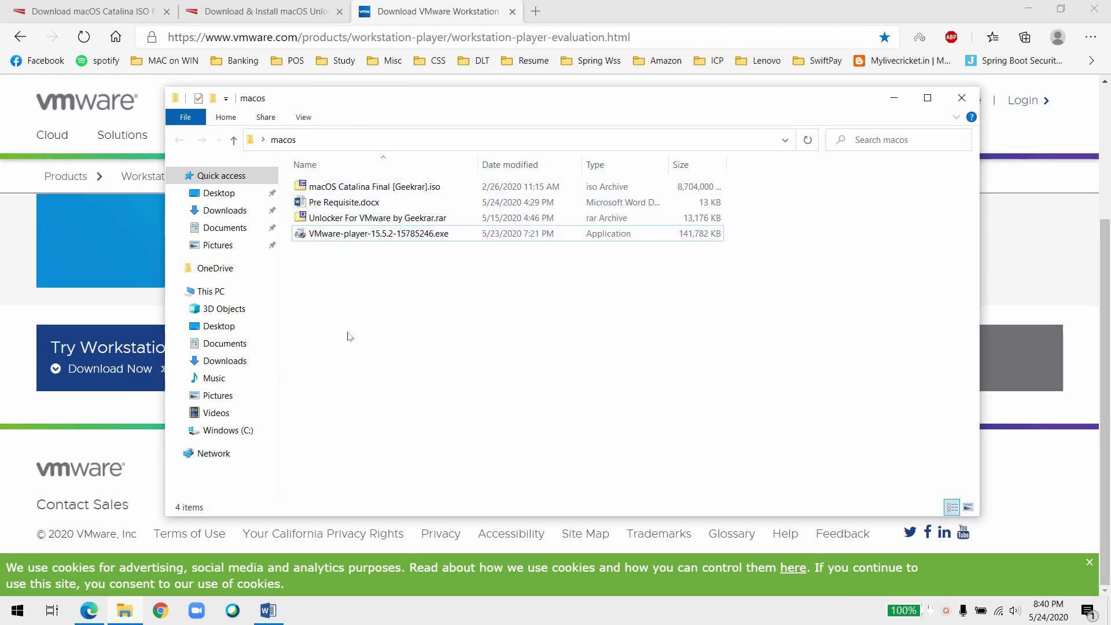
{"action": "left_click", "coordinate": [1028, 9]}
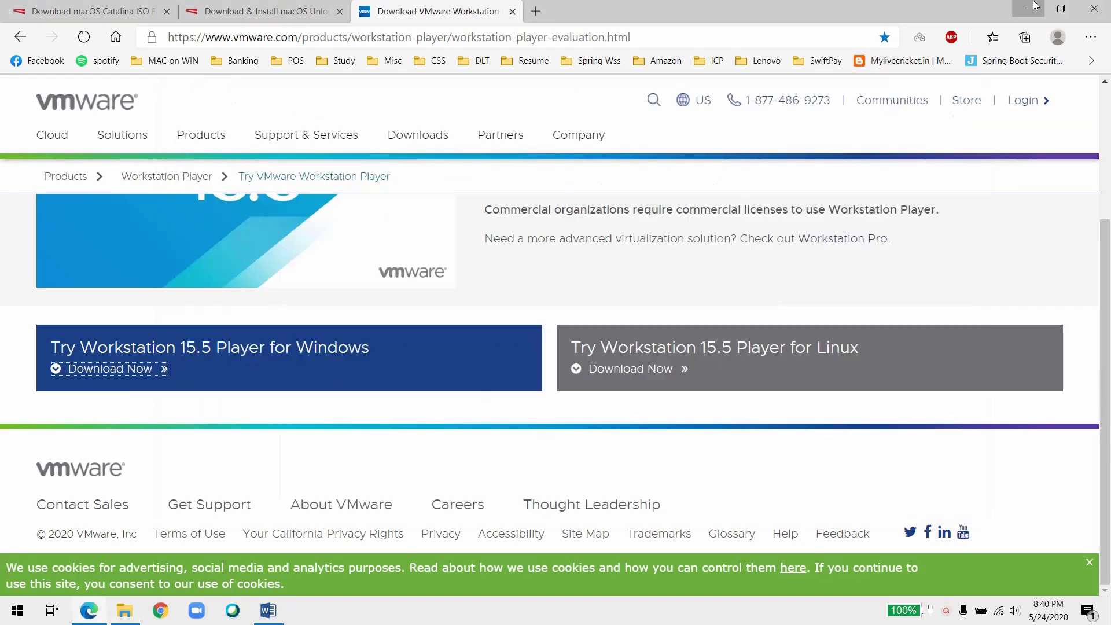
Step: Launch the VMware-player installer and accept the licence agreement
{"action": "right_click", "coordinate": [404, 316]}
{"action": "left_click", "coordinate": [425, 369]}
{"action": "left_click", "coordinate": [342, 235]}
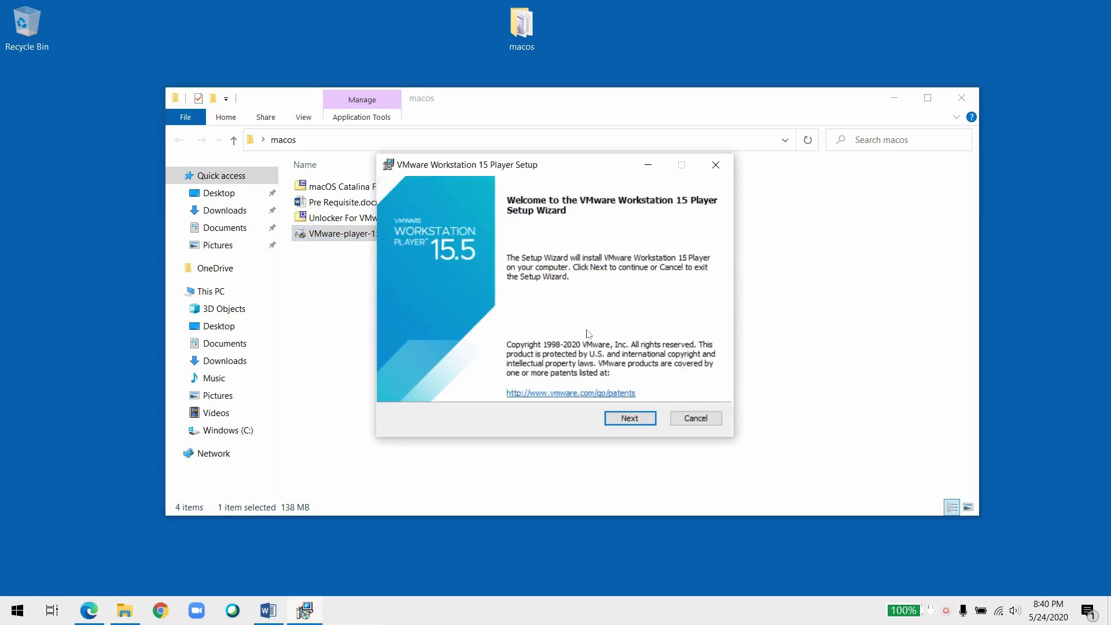
{"action": "left_click", "coordinate": [633, 420]}
{"action": "left_click", "coordinate": [489, 386]}
{"action": "left_click", "coordinate": [636, 422]}
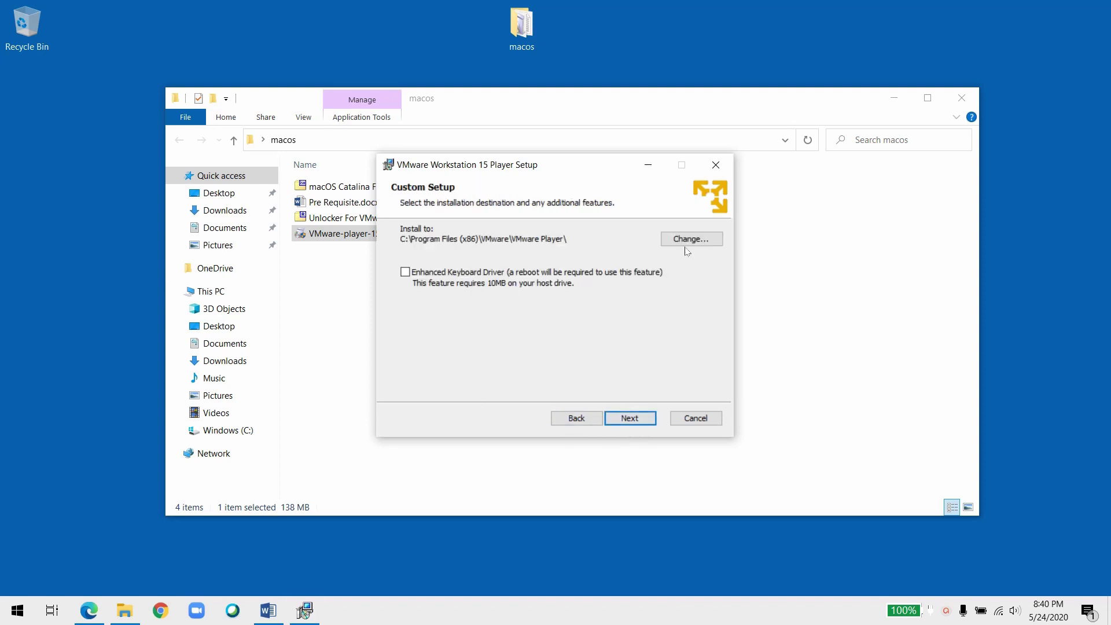
Step: Copy the C:\VMWare\install folder path from File Explorer
{"action": "left_click", "coordinate": [126, 607]}
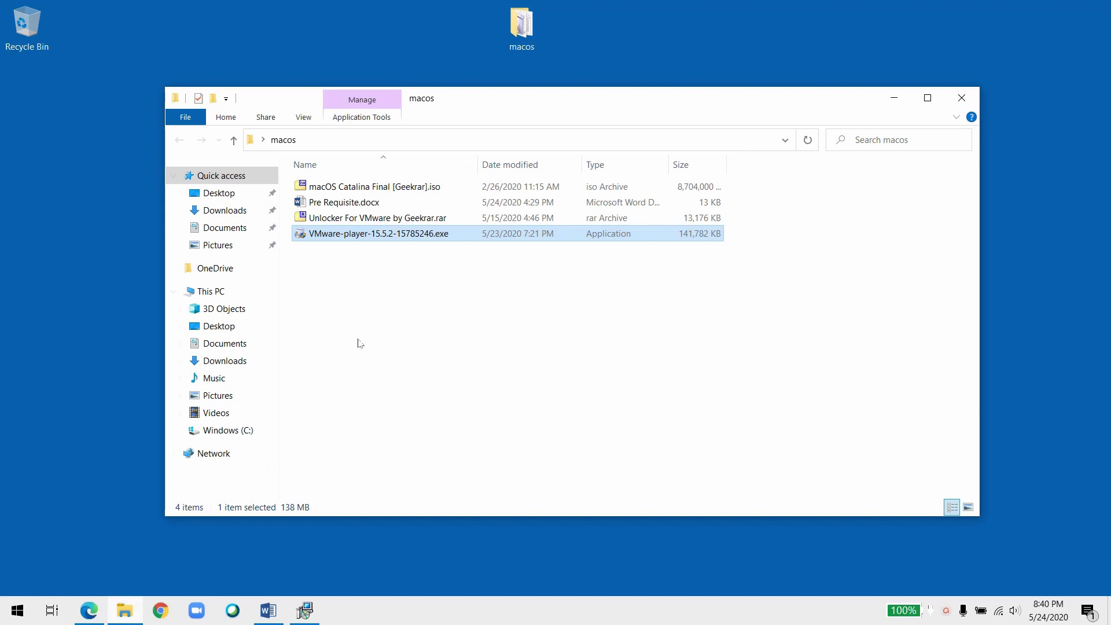
{"action": "left_click", "coordinate": [375, 315]}
{"action": "key", "text": "super+e"}
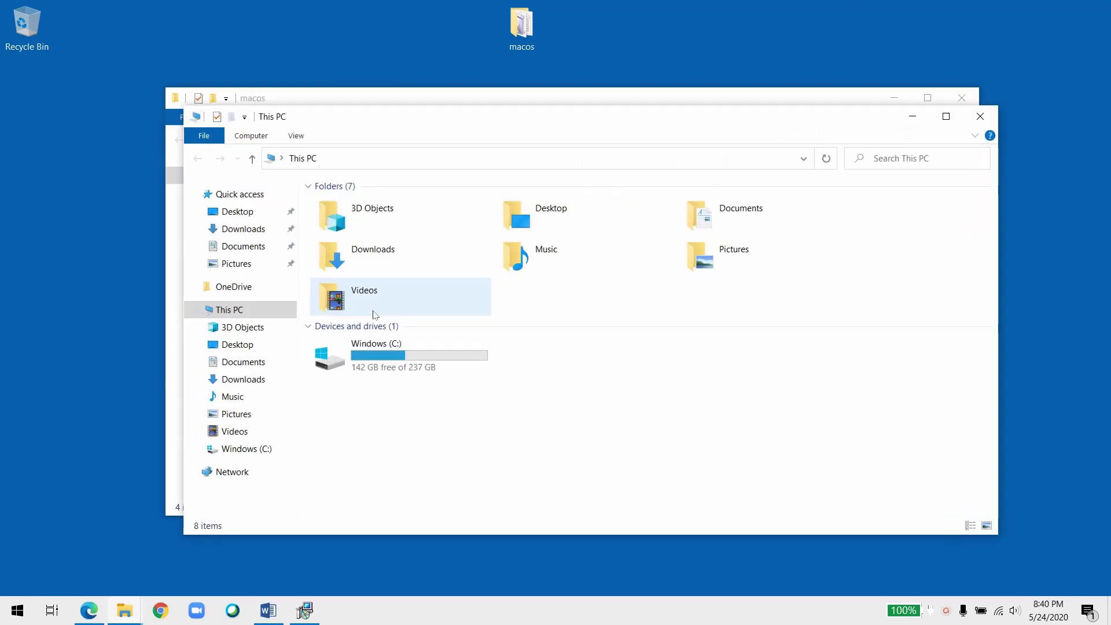
{"action": "double_click", "coordinate": [372, 356]}
{"action": "double_click", "coordinate": [368, 314]}
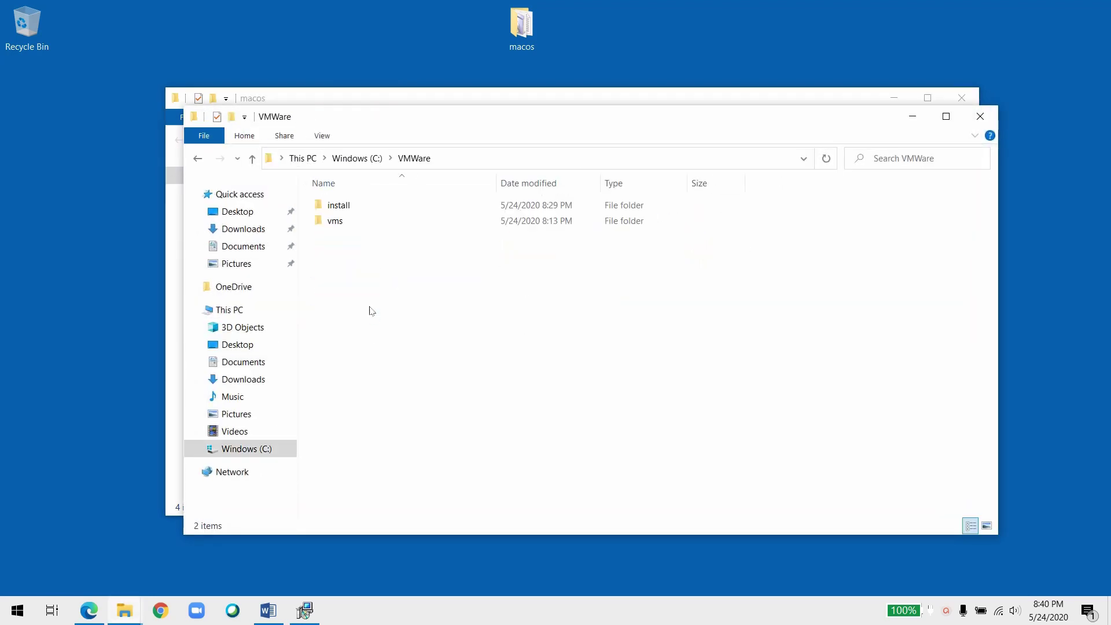
{"action": "double_click", "coordinate": [393, 209]}
{"action": "left_click", "coordinate": [497, 162]}
{"action": "key", "text": "ctrl+c"}
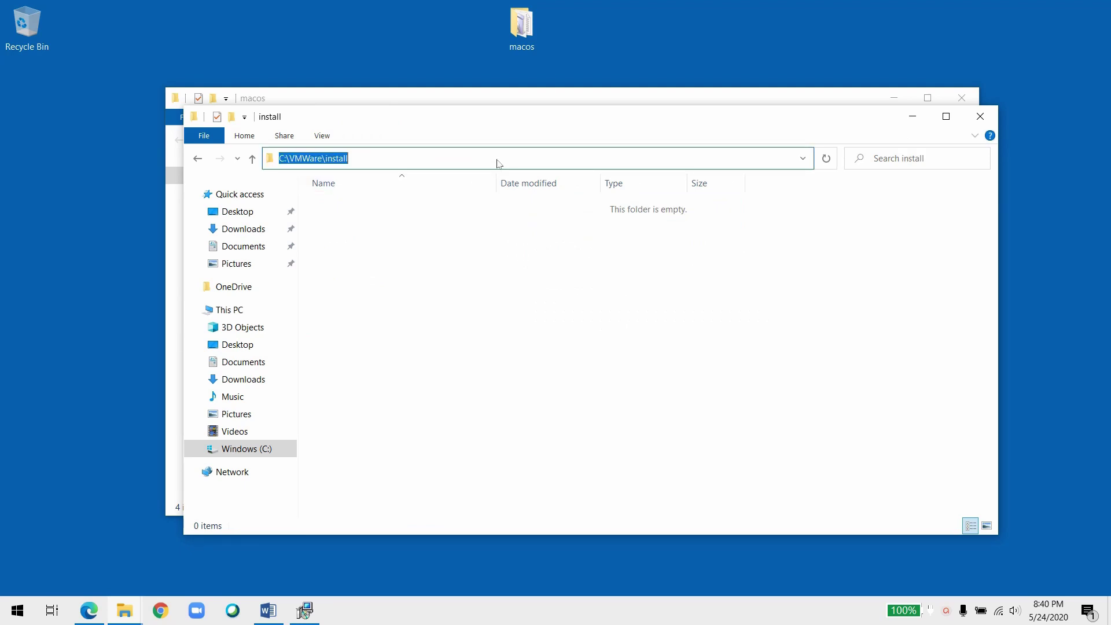
{"action": "key", "text": "alt+Tab"}
{"action": "key", "text": "alt+Tab"}
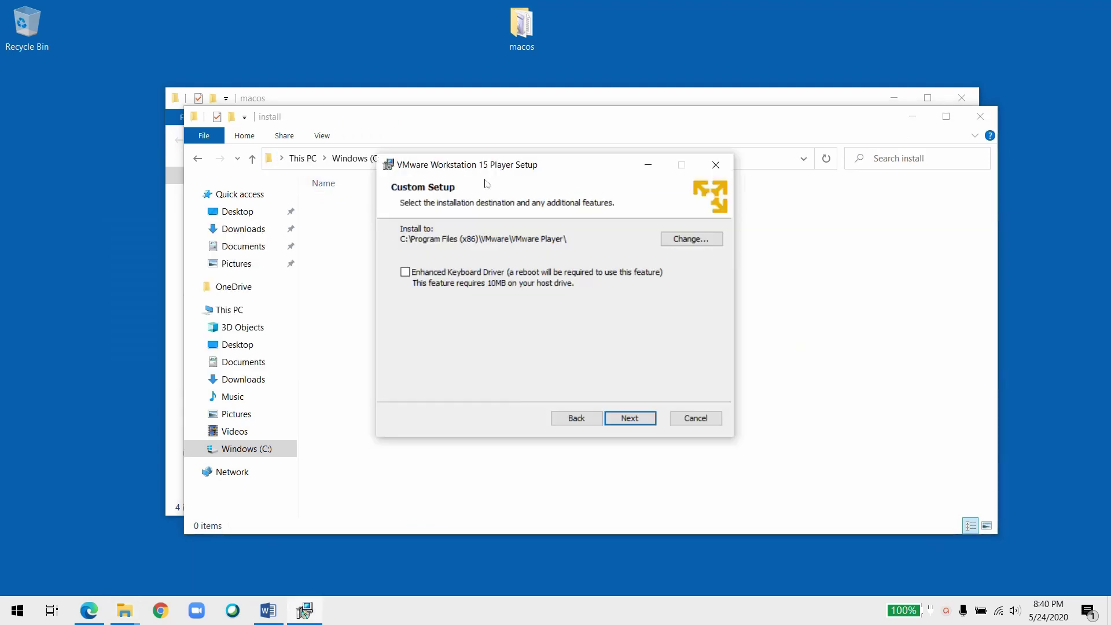
Step: Set the install destination to C:\VMWare\install and enable the Enhanced Keyboard Driver
{"action": "left_click", "coordinate": [689, 239]}
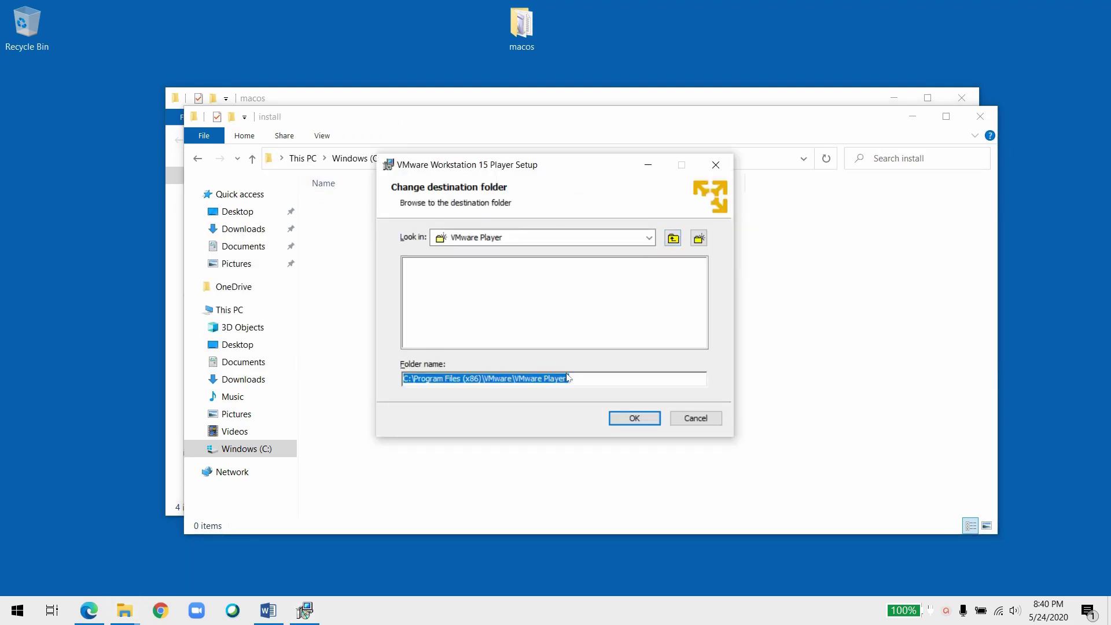
{"action": "key", "text": "ctrl+v"}
{"action": "left_click", "coordinate": [635, 418]}
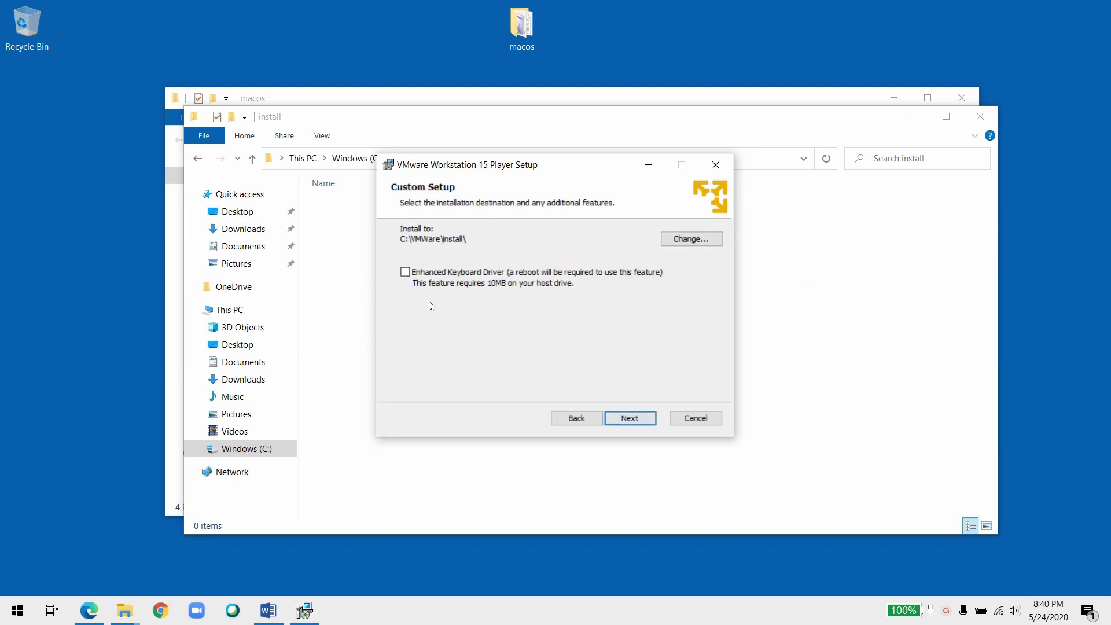
{"action": "left_click", "coordinate": [406, 274]}
Step: Turn off CEIP and startup update checks, keep both shortcuts, and start installing
{"action": "left_click", "coordinate": [630, 418]}
{"action": "left_click", "coordinate": [406, 292]}
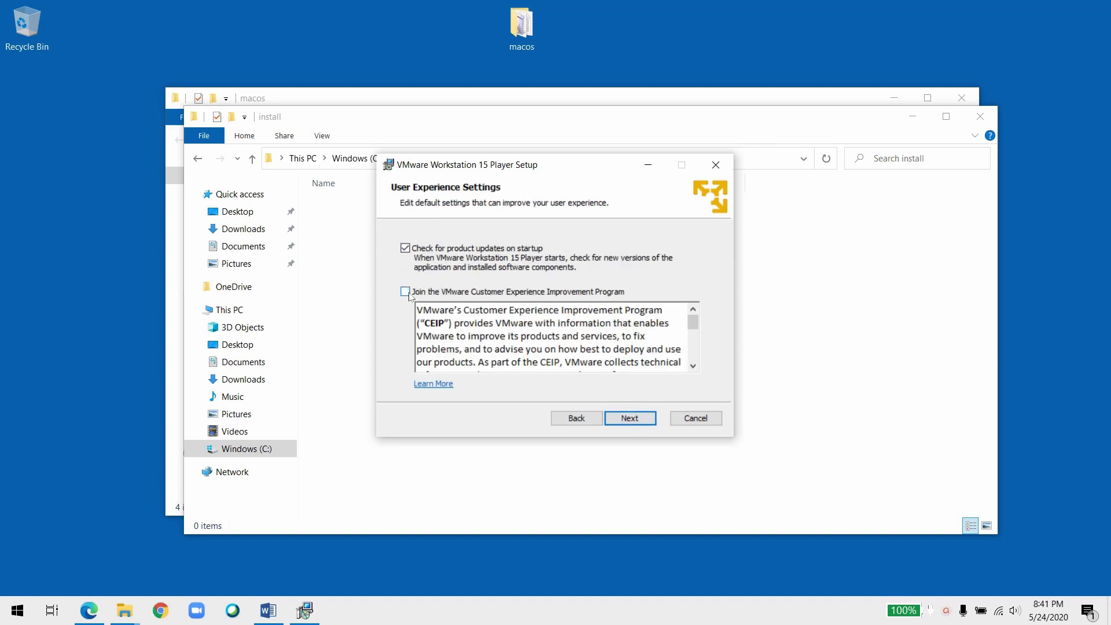
{"action": "left_click", "coordinate": [405, 249]}
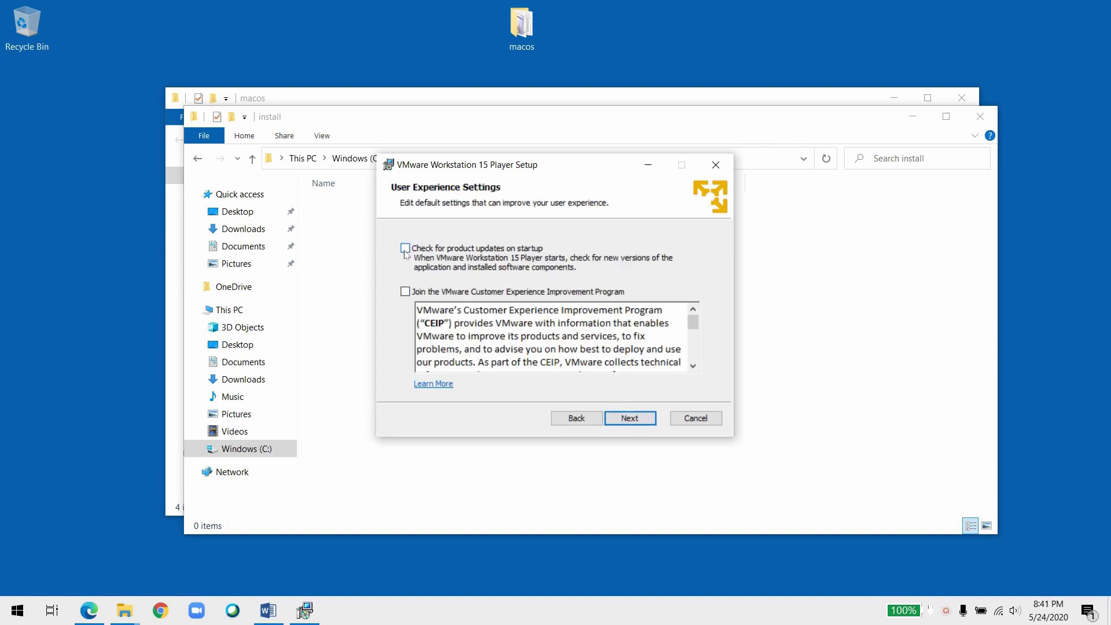
{"action": "left_click", "coordinate": [630, 419]}
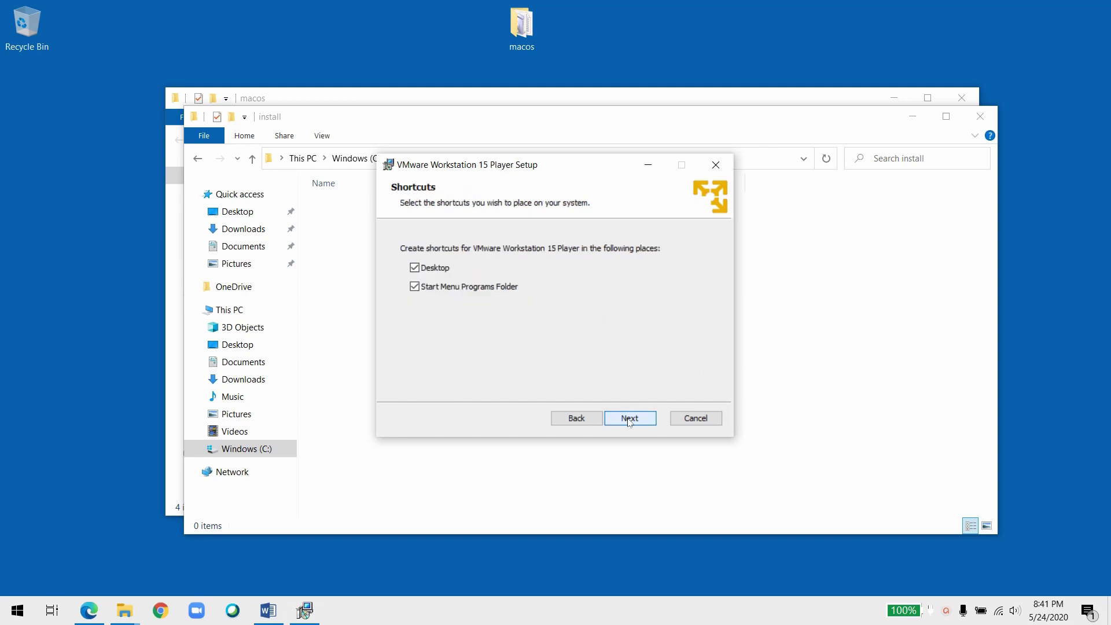
{"action": "left_click", "coordinate": [630, 419]}
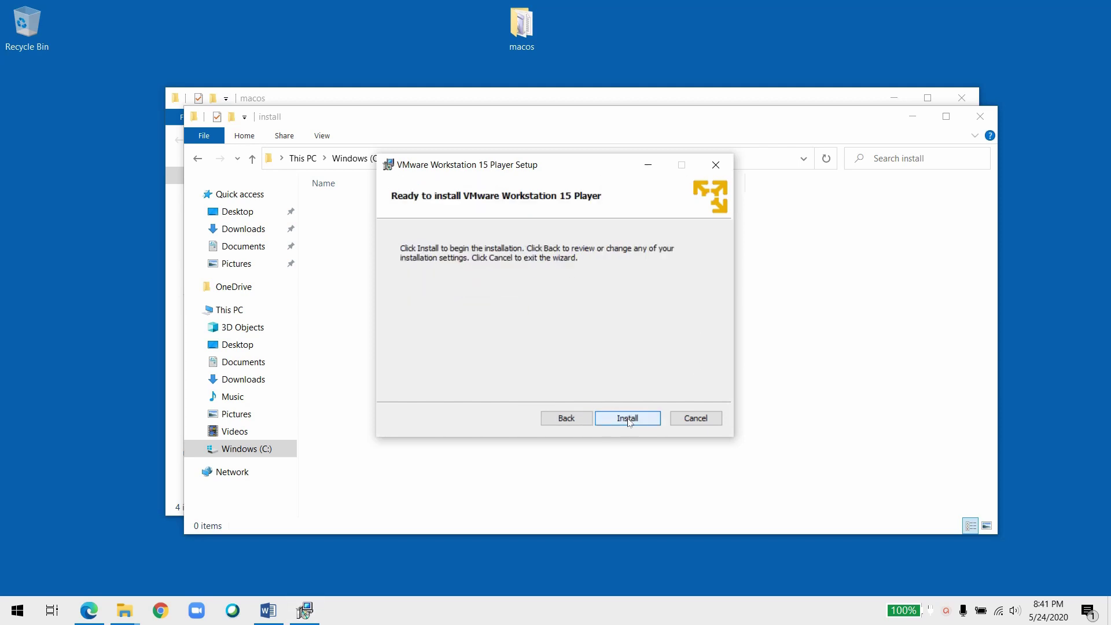
{"action": "left_click", "coordinate": [628, 420]}
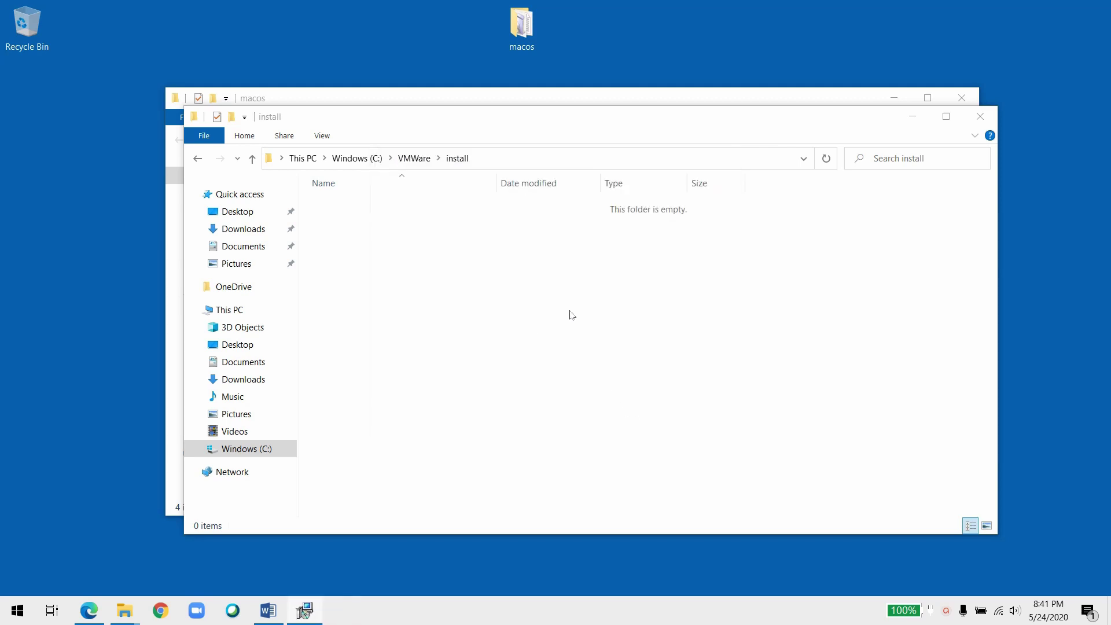
Step: Finish the VMware Player setup and postpone the system restart
{"action": "left_click", "coordinate": [913, 116]}
{"action": "left_click", "coordinate": [894, 98]}
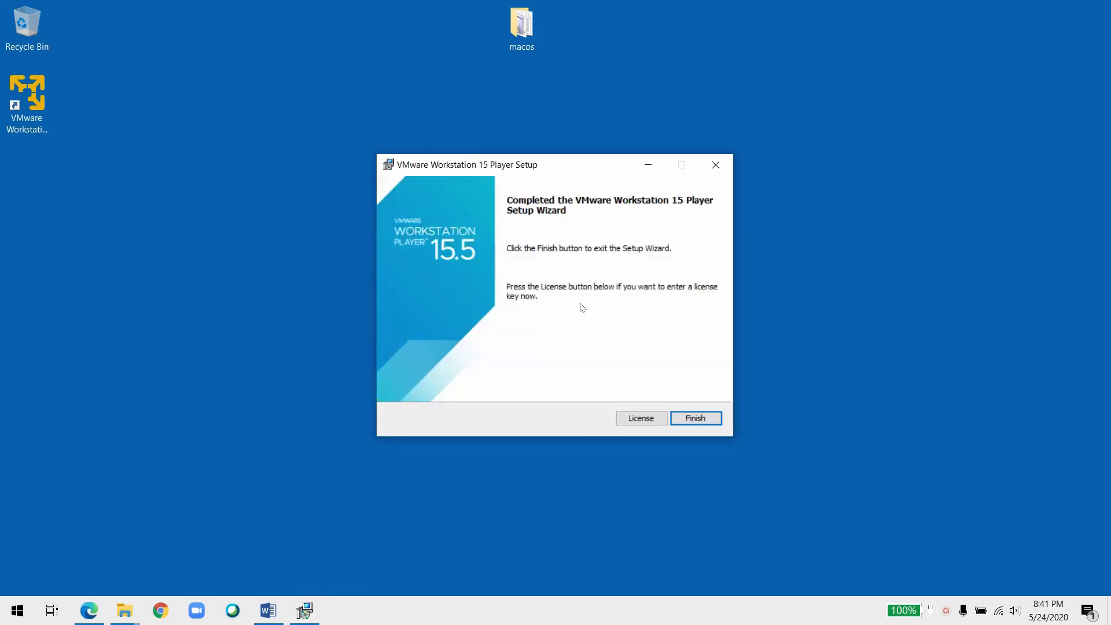
{"action": "left_click", "coordinate": [707, 419]}
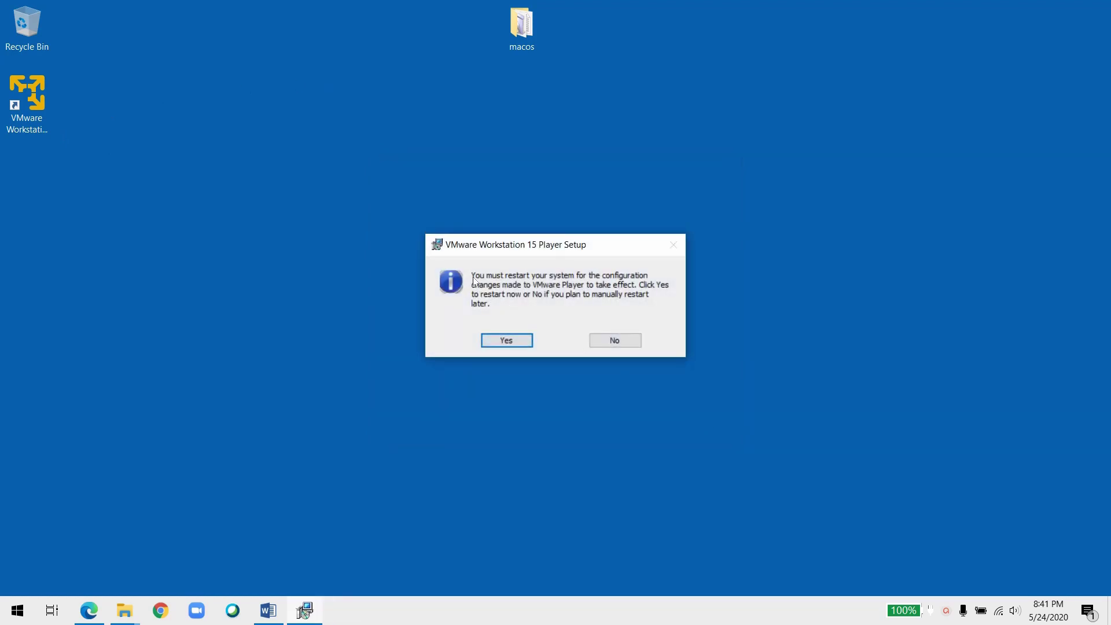
{"action": "left_click", "coordinate": [611, 340]}
Step: Refresh the desktop and open the macos folder
{"action": "left_click", "coordinate": [480, 246]}
{"action": "right_click", "coordinate": [480, 244]}
{"action": "left_click", "coordinate": [528, 294]}
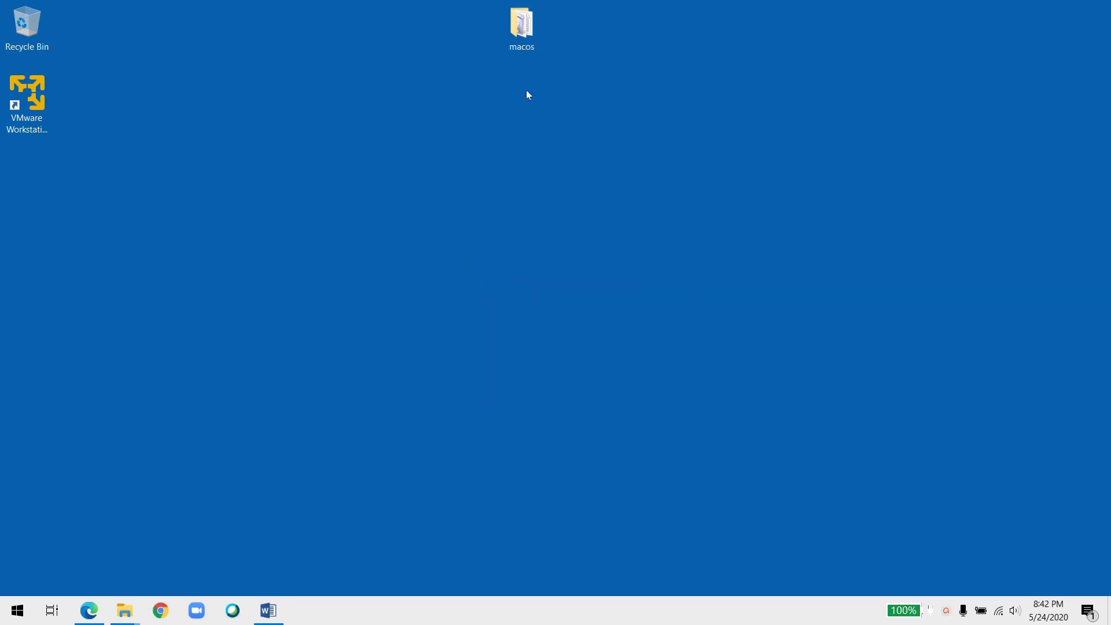
{"action": "double_click", "coordinate": [533, 28]}
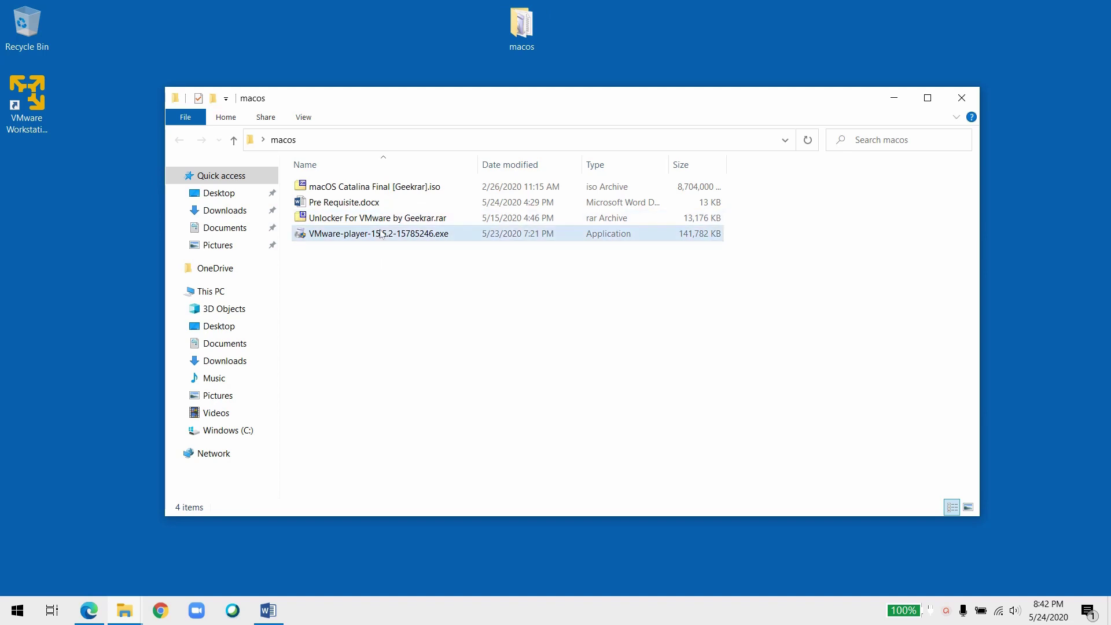
Step: Extract the Unlocker For VMware by Geekrar archive into the macos folder with 7-Zip
{"action": "left_click", "coordinate": [379, 218]}
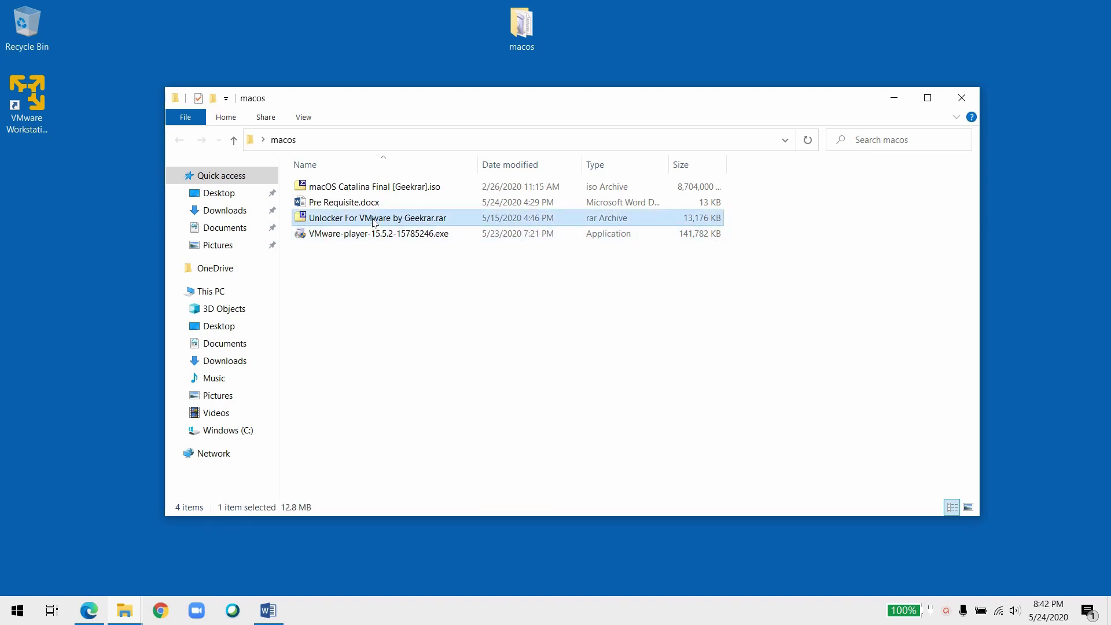
{"action": "right_click", "coordinate": [373, 220]}
{"action": "left_click", "coordinate": [450, 294]}
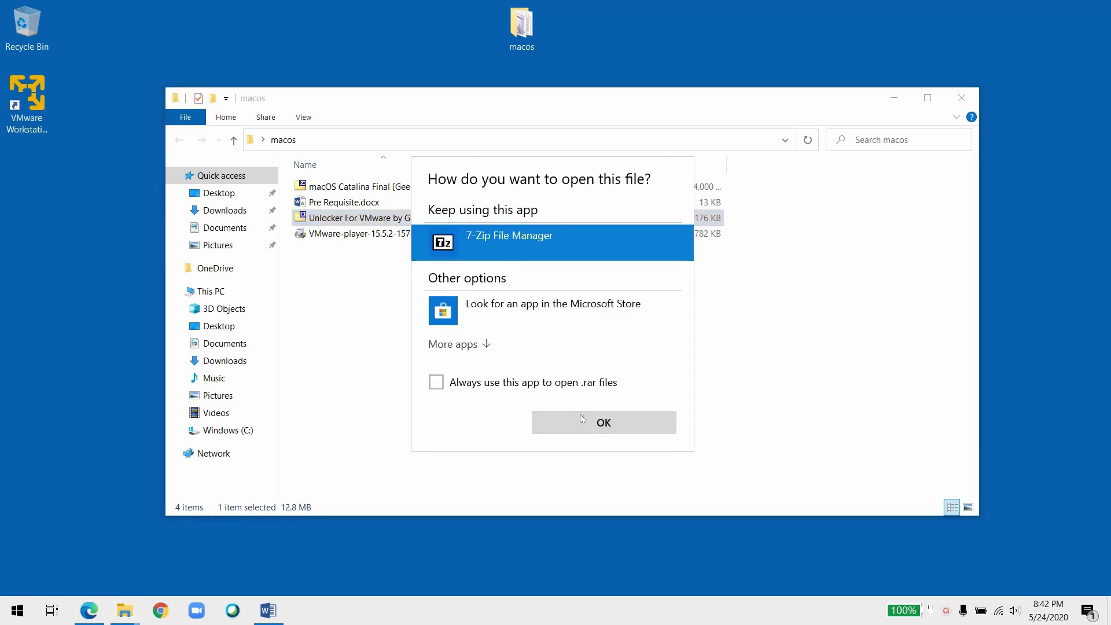
{"action": "left_click", "coordinate": [580, 415]}
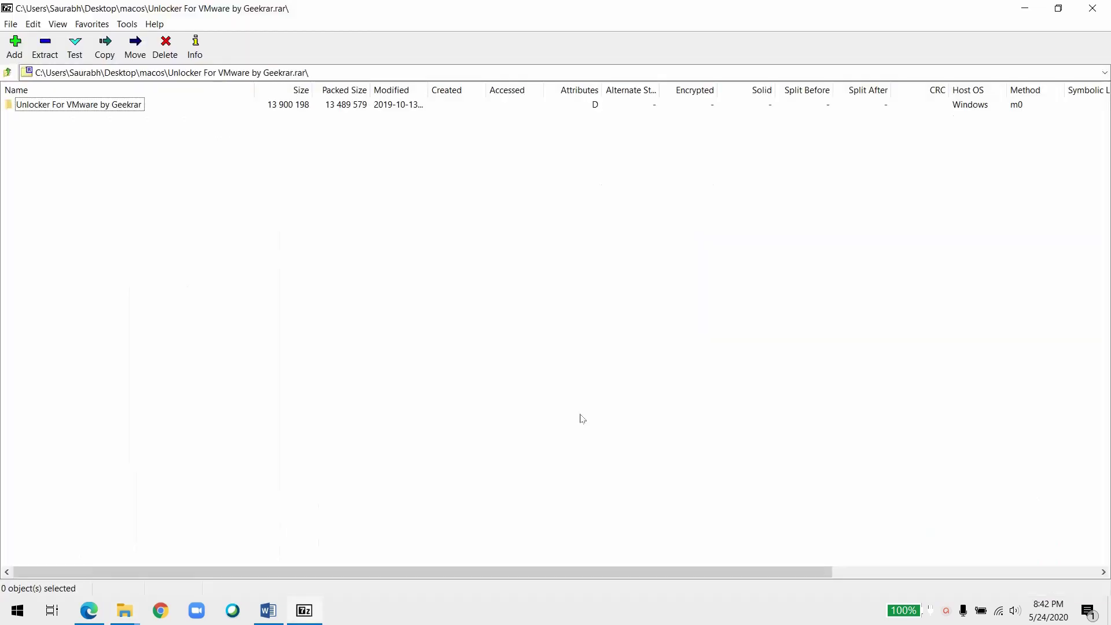
{"action": "left_click", "coordinate": [45, 46]}
{"action": "left_click", "coordinate": [627, 382]}
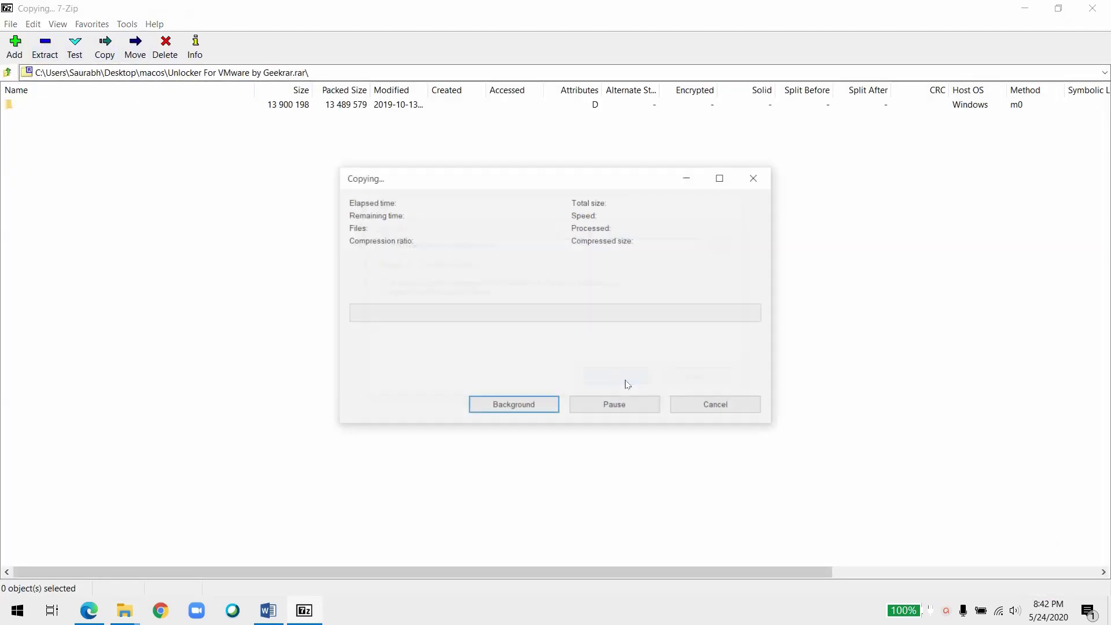
Step: Close 7-Zip and open the extracted Unlocker For VMware by Geekrar folder
{"action": "left_click", "coordinate": [1103, 7]}
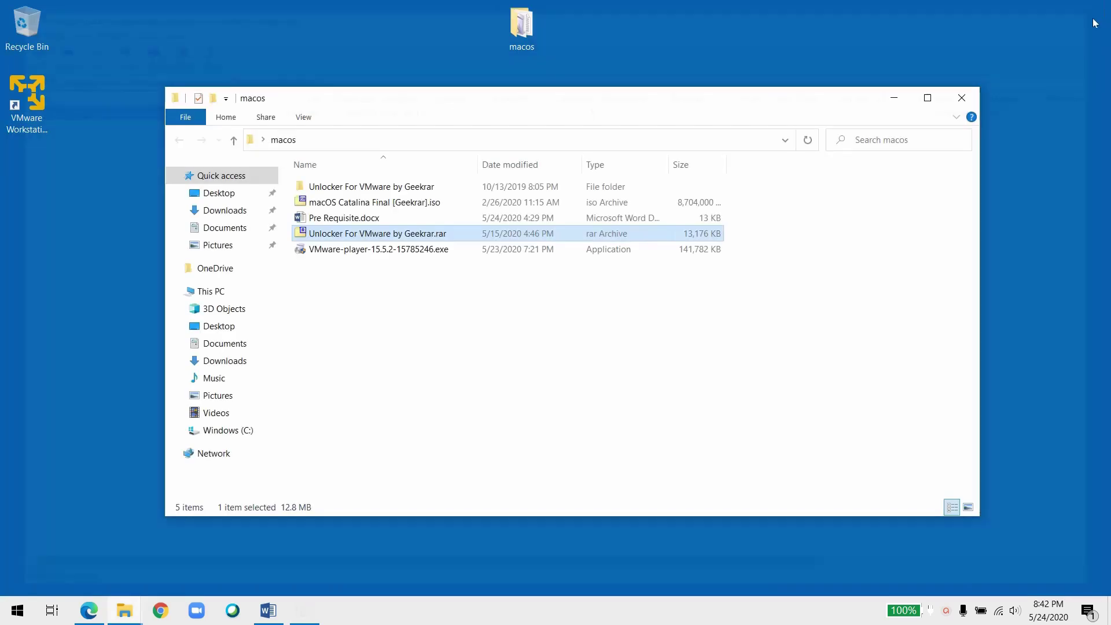
{"action": "left_click", "coordinate": [491, 322]}
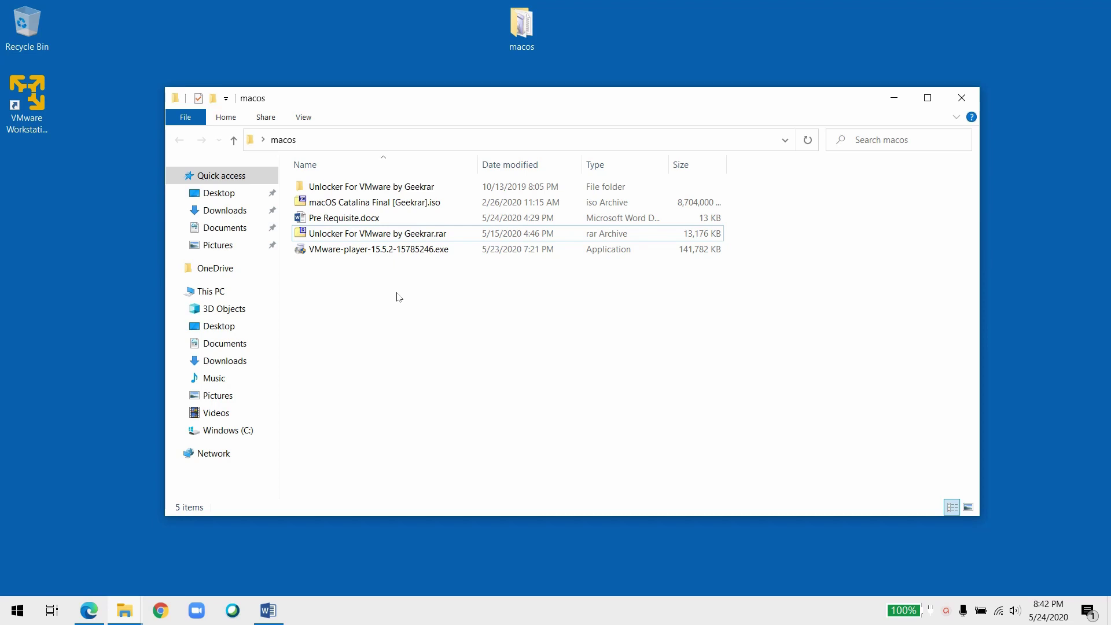
{"action": "double_click", "coordinate": [379, 188]}
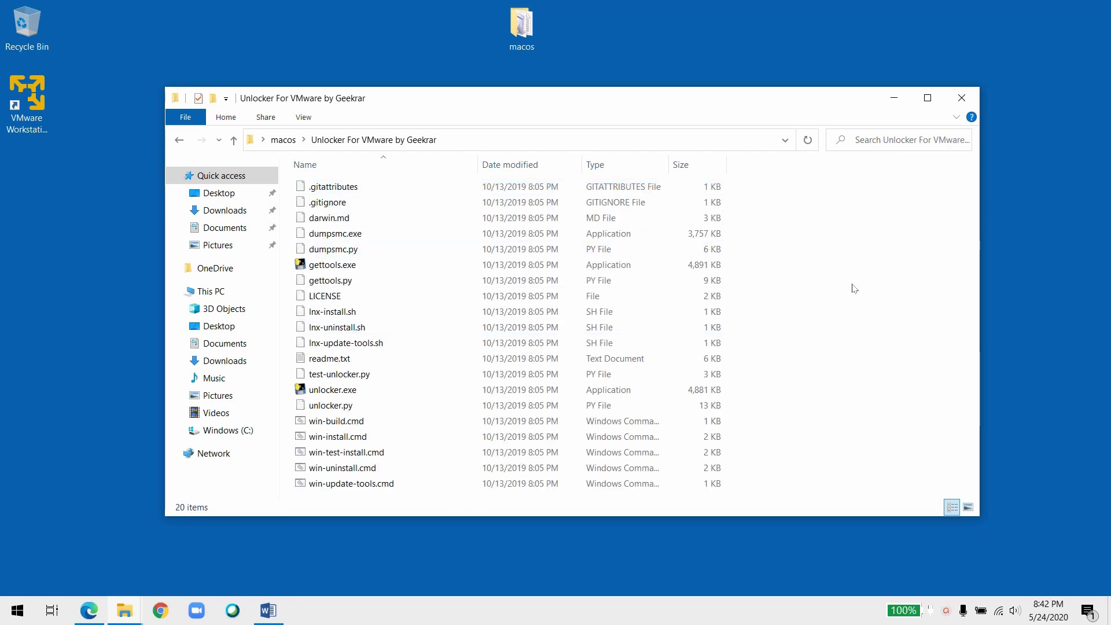
Step: Maximize the Unlocker folder window and launch Command Prompt as administrator
{"action": "left_click", "coordinate": [928, 99]}
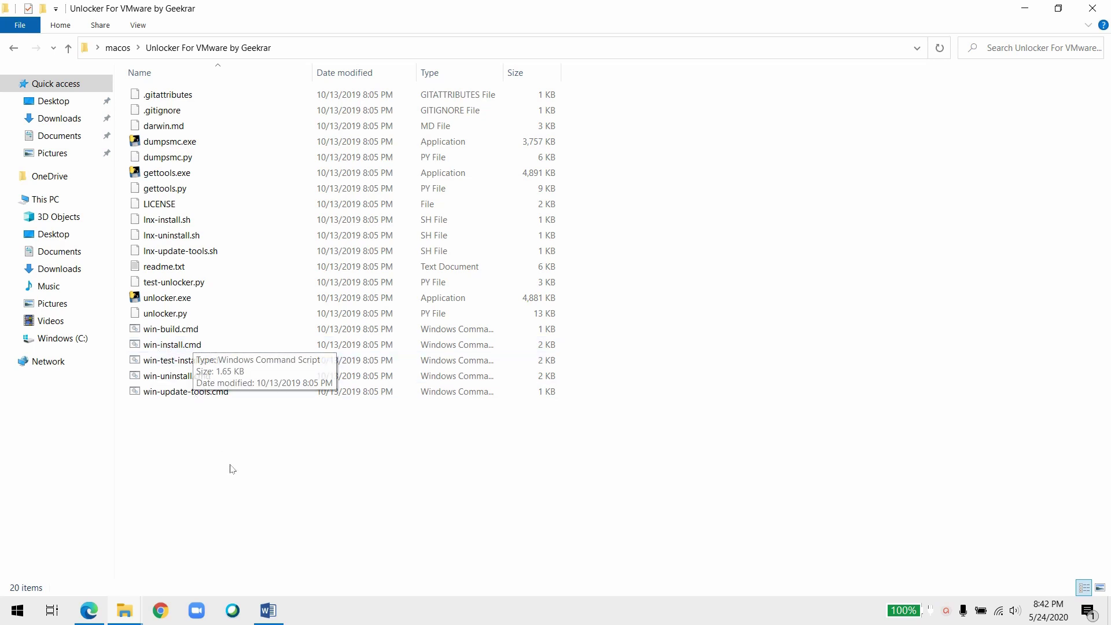
{"action": "left_click", "coordinate": [191, 348]}
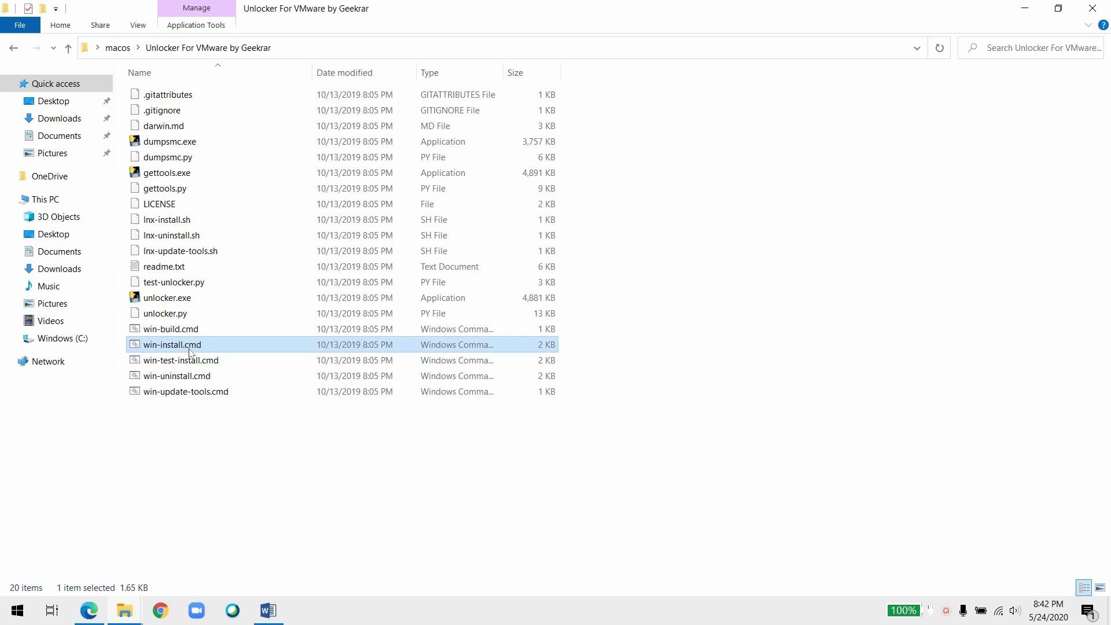
{"action": "left_click", "coordinate": [213, 440]}
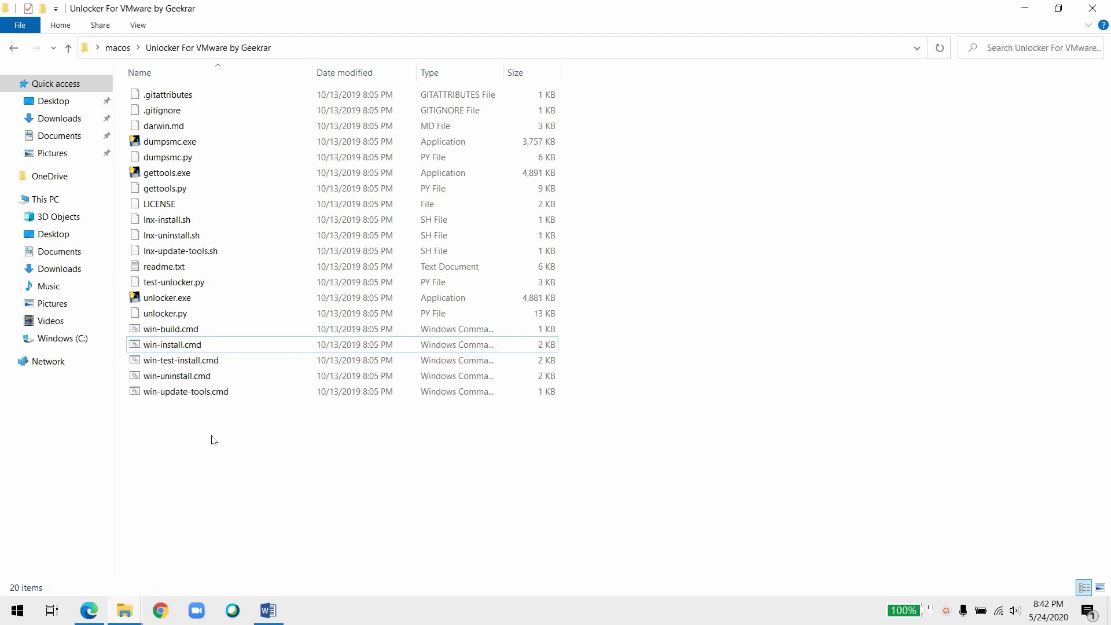
{"action": "key", "text": "super"}
{"action": "type", "text": "cmd"}
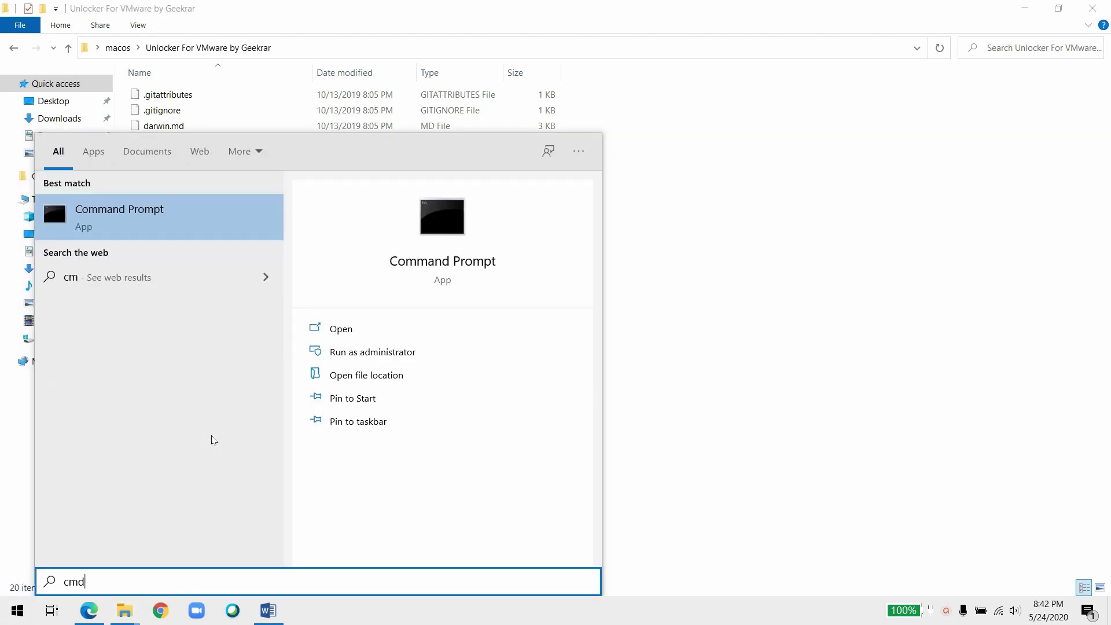
{"action": "right_click", "coordinate": [127, 208]}
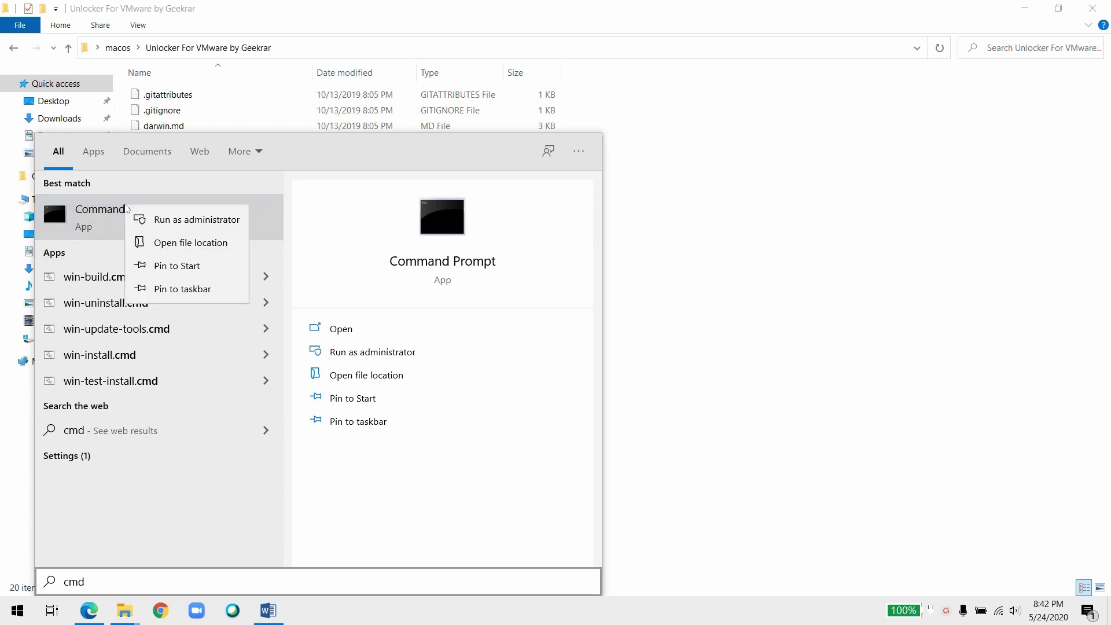
{"action": "left_click", "coordinate": [169, 221]}
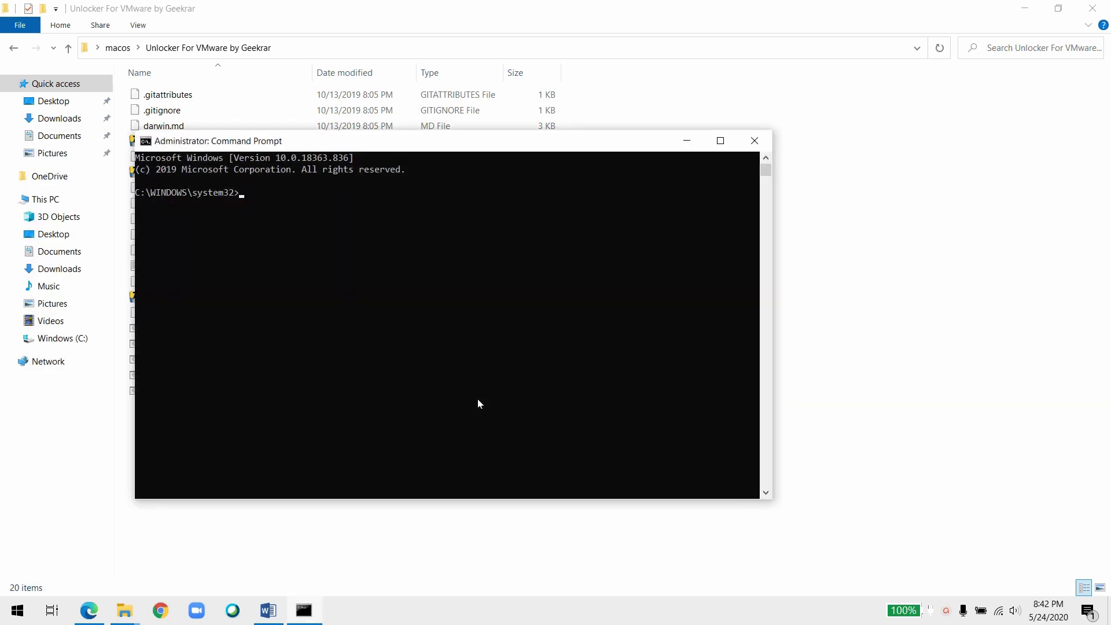
Step: Change into the Unlocker For VMware by Geekrar folder by pasting its path after cd
{"action": "left_click_drag", "start_coordinate": [296, 145], "coordinate": [439, 177]}
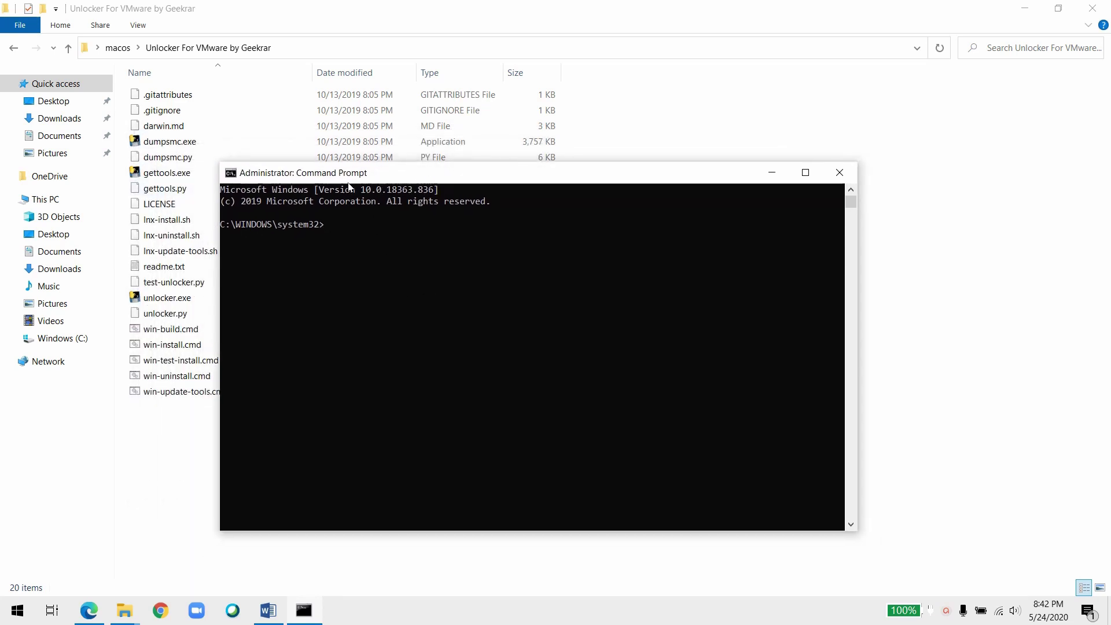
{"action": "left_click", "coordinate": [344, 252]}
{"action": "type", "text": "cd"}
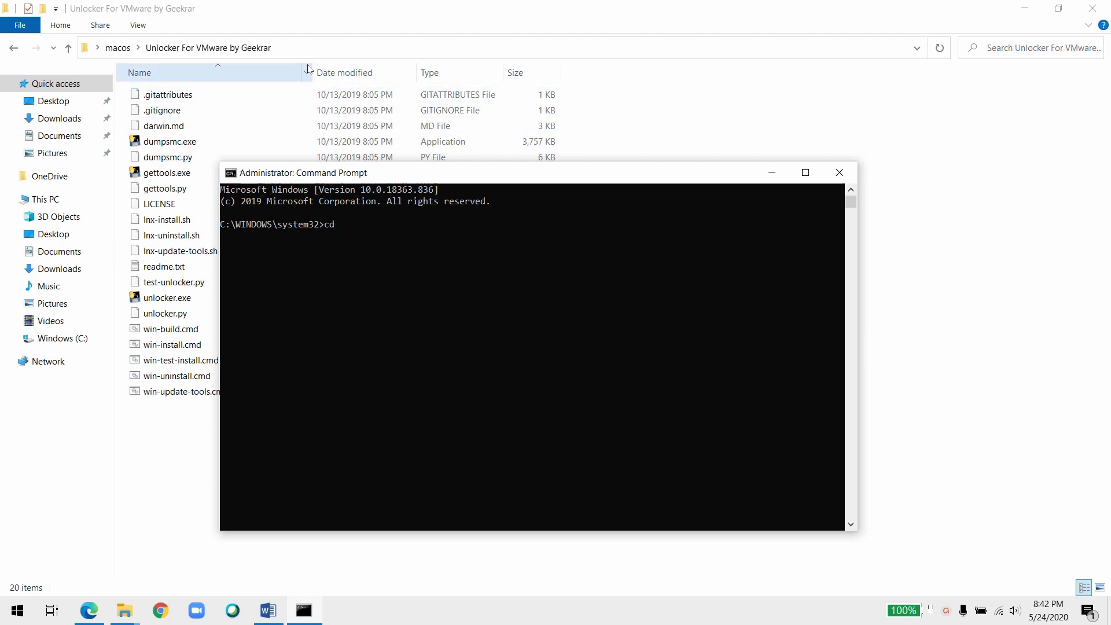
{"action": "left_click", "coordinate": [310, 49]}
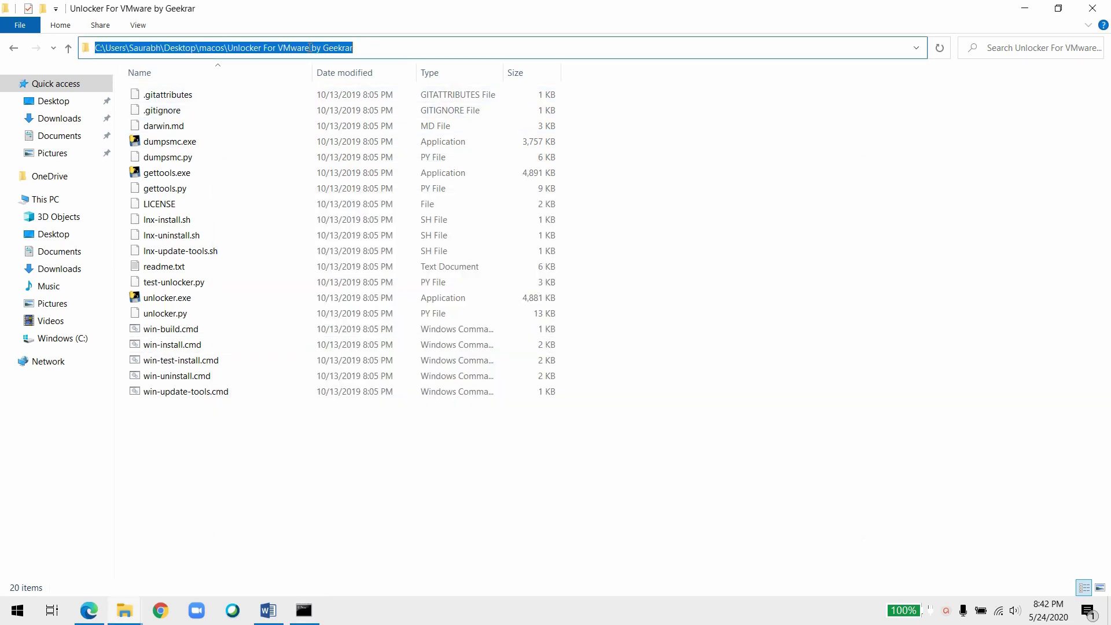
{"action": "key", "text": "ctrl+c"}
{"action": "key", "text": "alt+Tab"}
{"action": "right_click", "coordinate": [444, 263]}
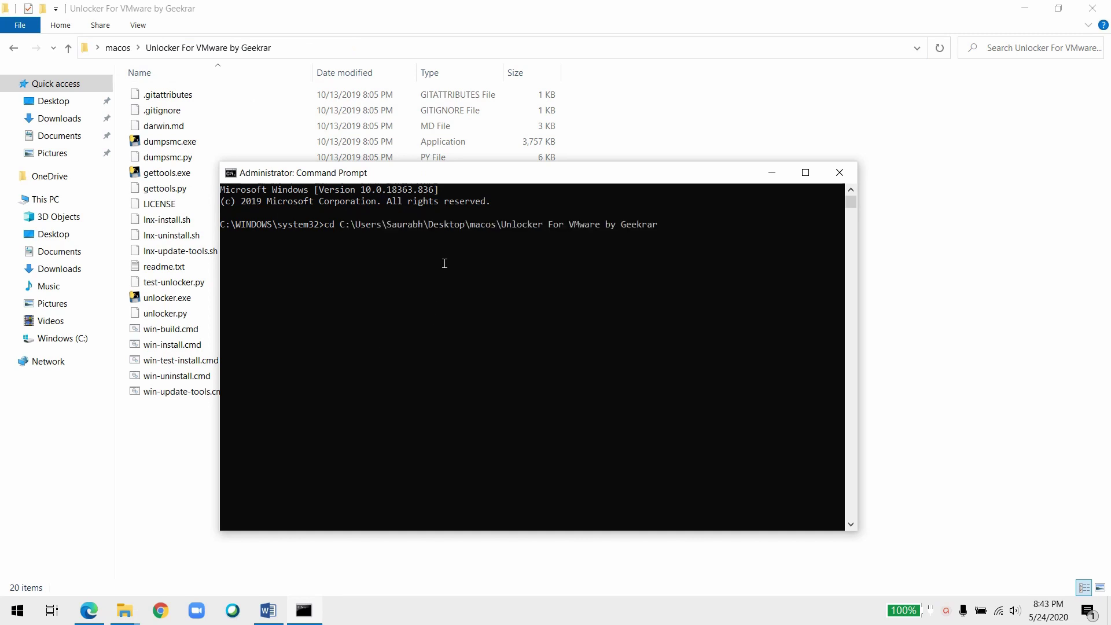
{"action": "key", "text": "Return"}
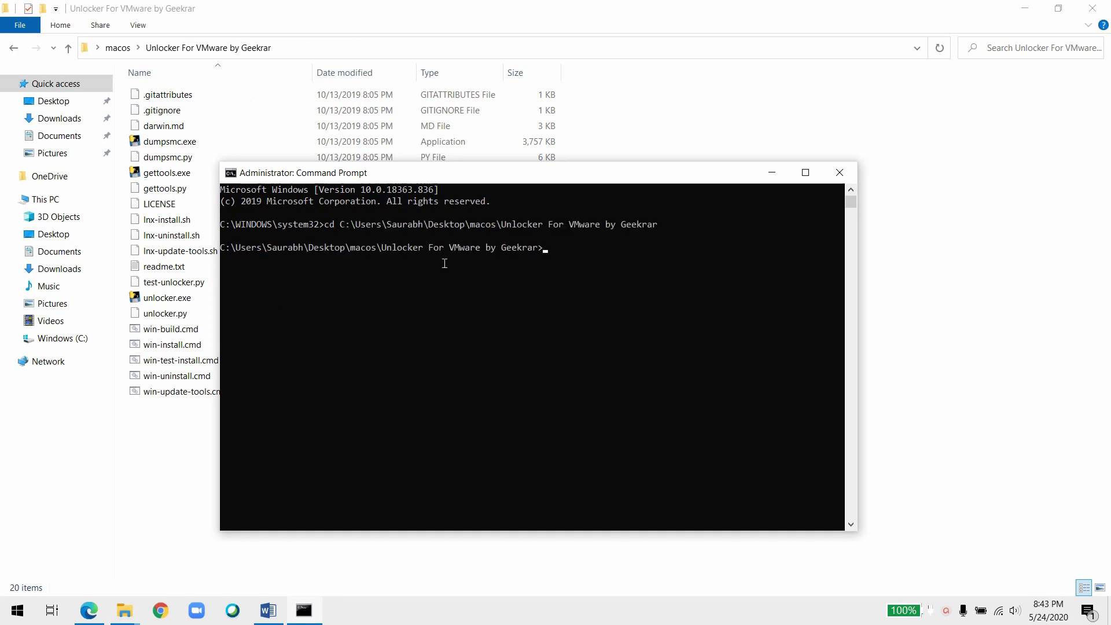
Step: Run win-install.cmd to patch VMware for macOS guests
{"action": "left_click_drag", "start_coordinate": [426, 172], "coordinate": [462, 154]}
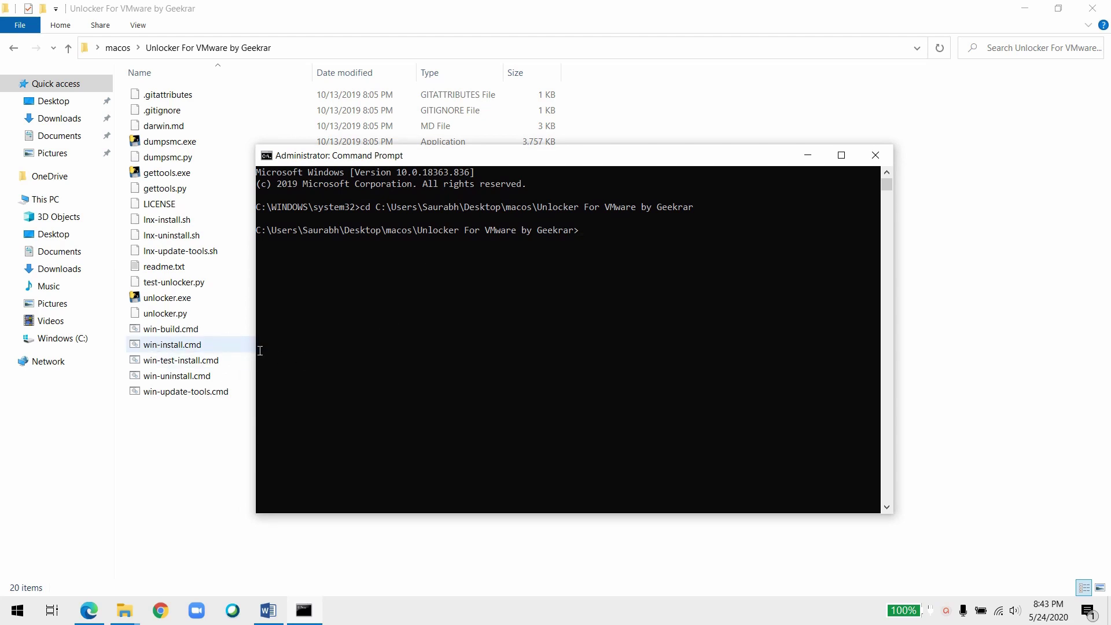
{"action": "left_click", "coordinate": [481, 357]}
{"action": "type", "text": "win"}
{"action": "key", "text": "Tab"}
{"action": "key", "text": "Tab"}
{"action": "key", "text": "Return"}
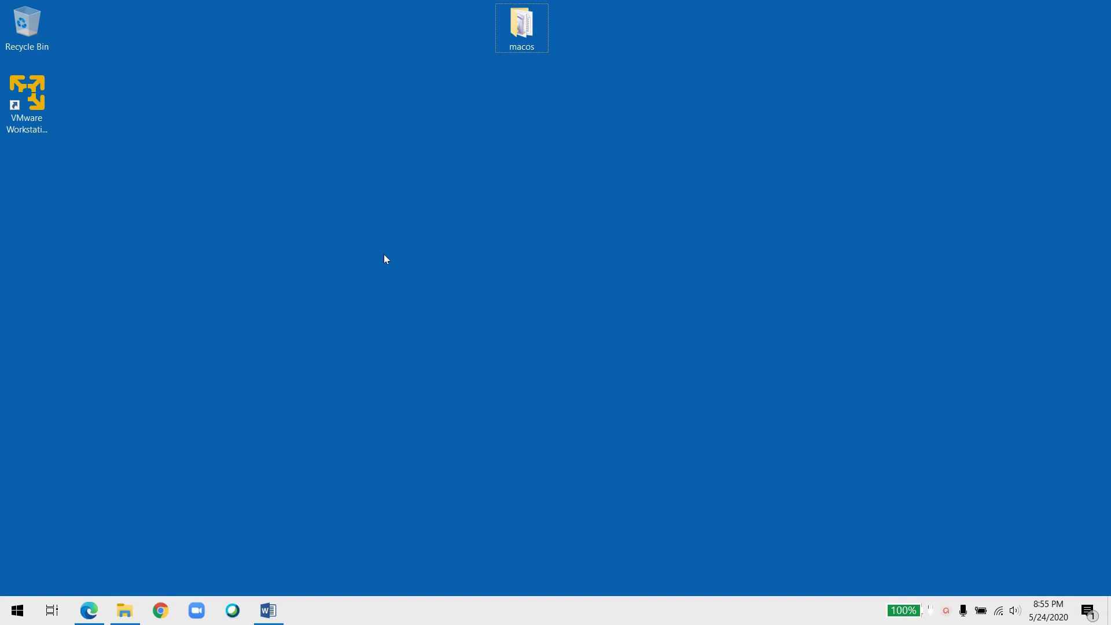
Step: Start a new VM with OS installed later and guest version macOS 10.15, reaching the naming page
{"action": "left_click", "coordinate": [18, 112]}
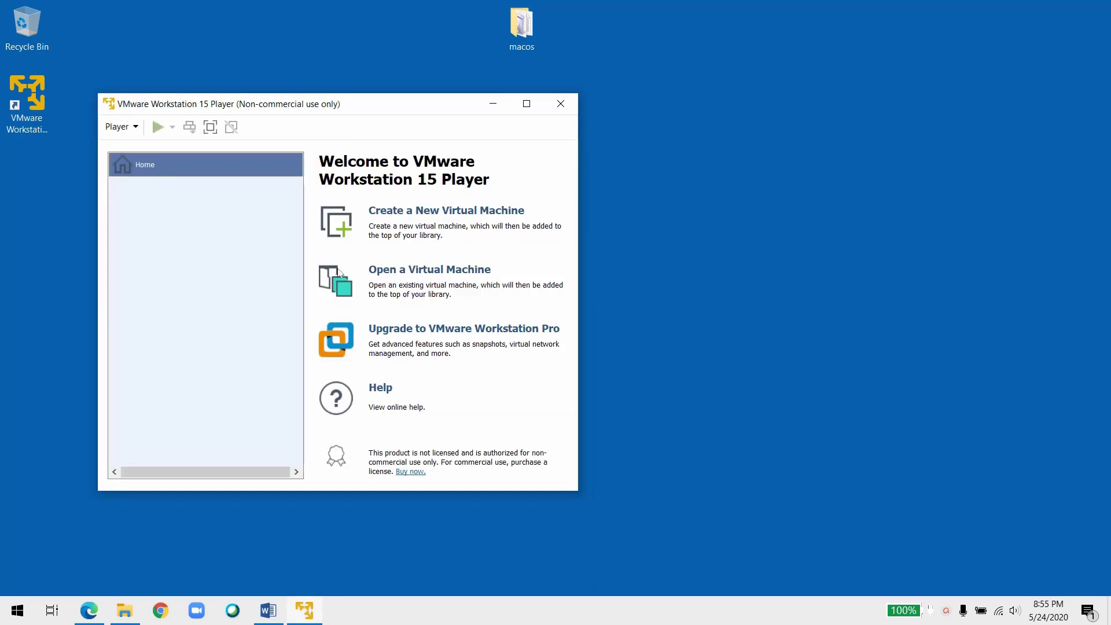
{"action": "left_click", "coordinate": [414, 217]}
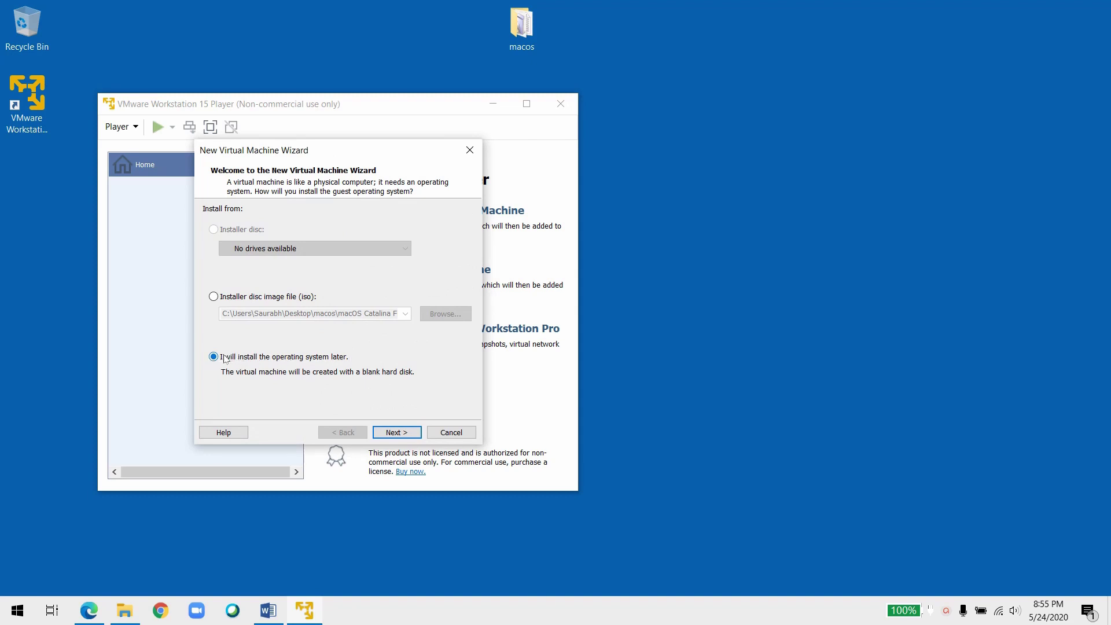
{"action": "left_click", "coordinate": [398, 433]}
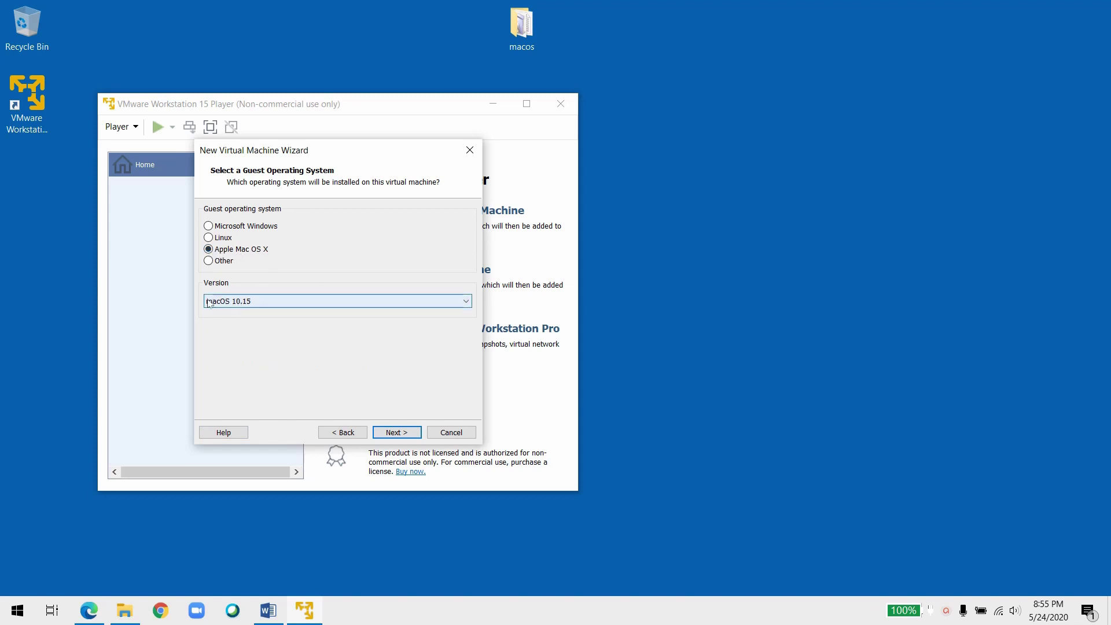
{"action": "left_click", "coordinate": [327, 302]}
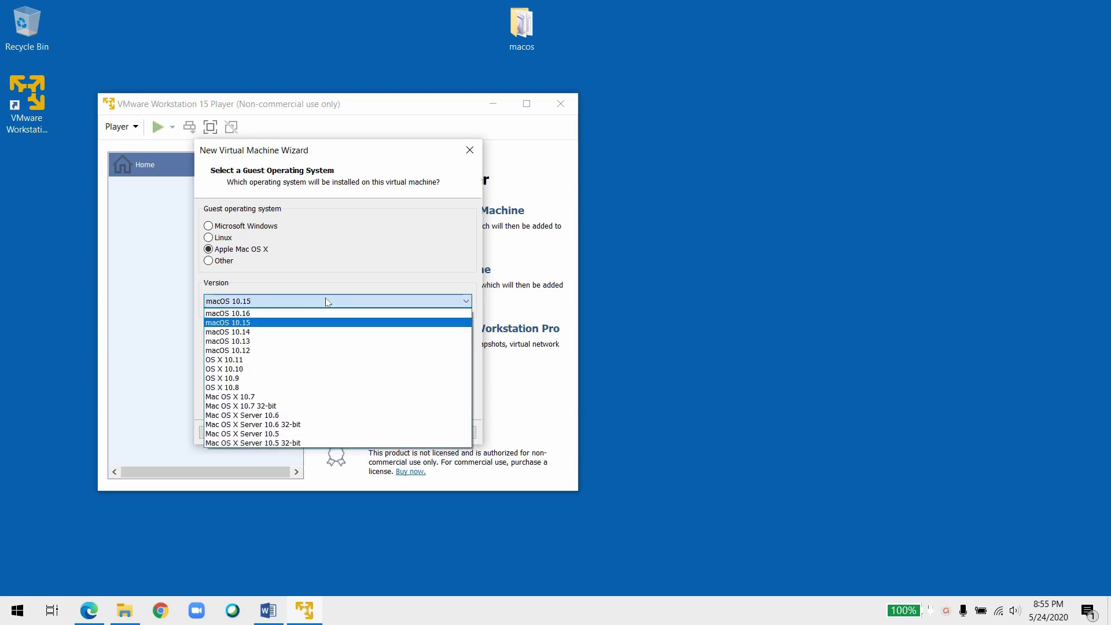
{"action": "left_click", "coordinate": [328, 300]}
{"action": "left_click", "coordinate": [404, 434]}
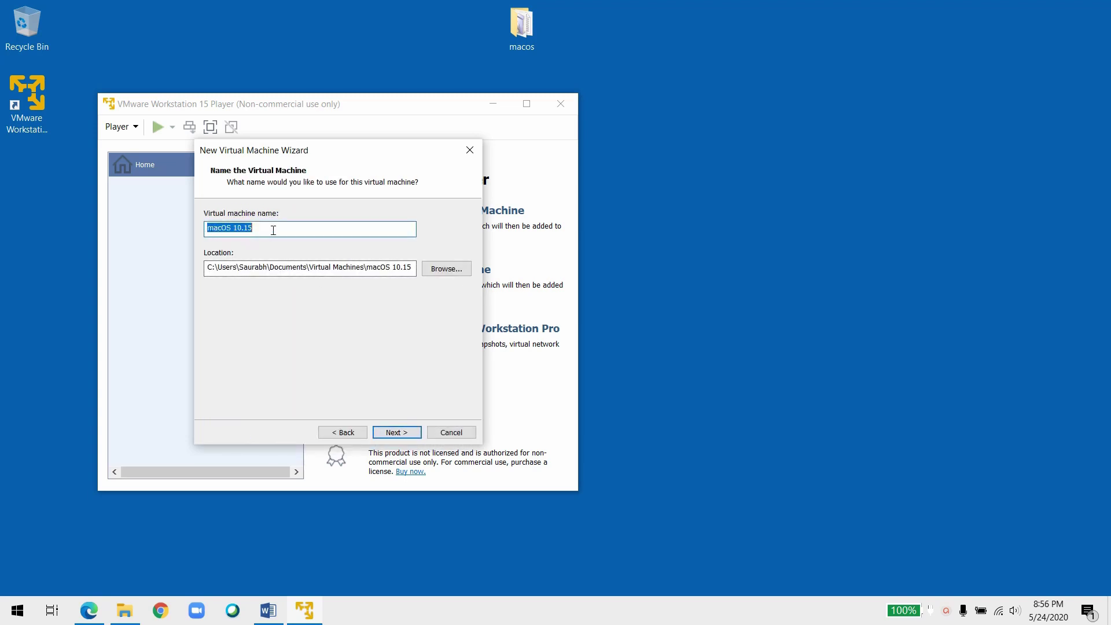
Step: In C:\VMWare\vms\mos, delete macOS 10.15 - Copy.vmx and copy the folder path
{"action": "left_click", "coordinate": [124, 611]}
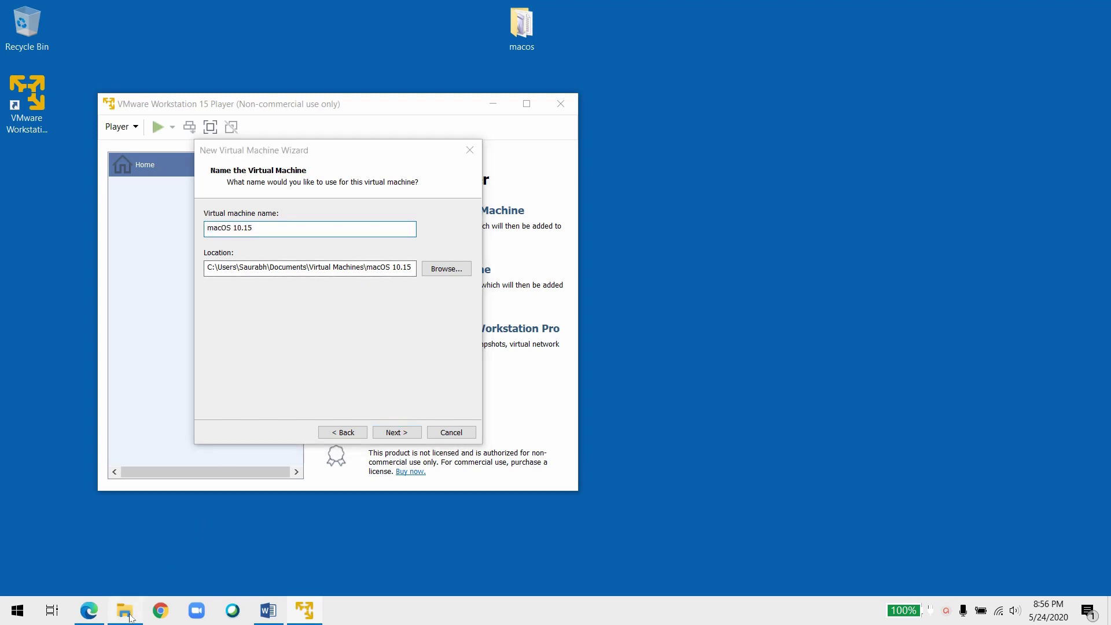
{"action": "left_click", "coordinate": [414, 158]}
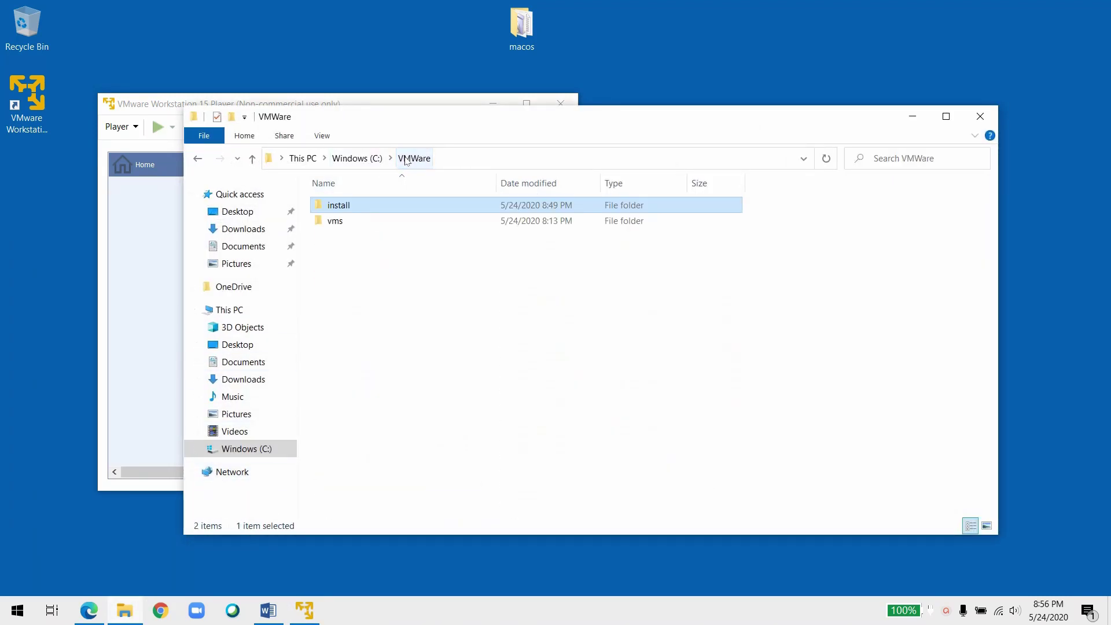
{"action": "double_click", "coordinate": [347, 221]}
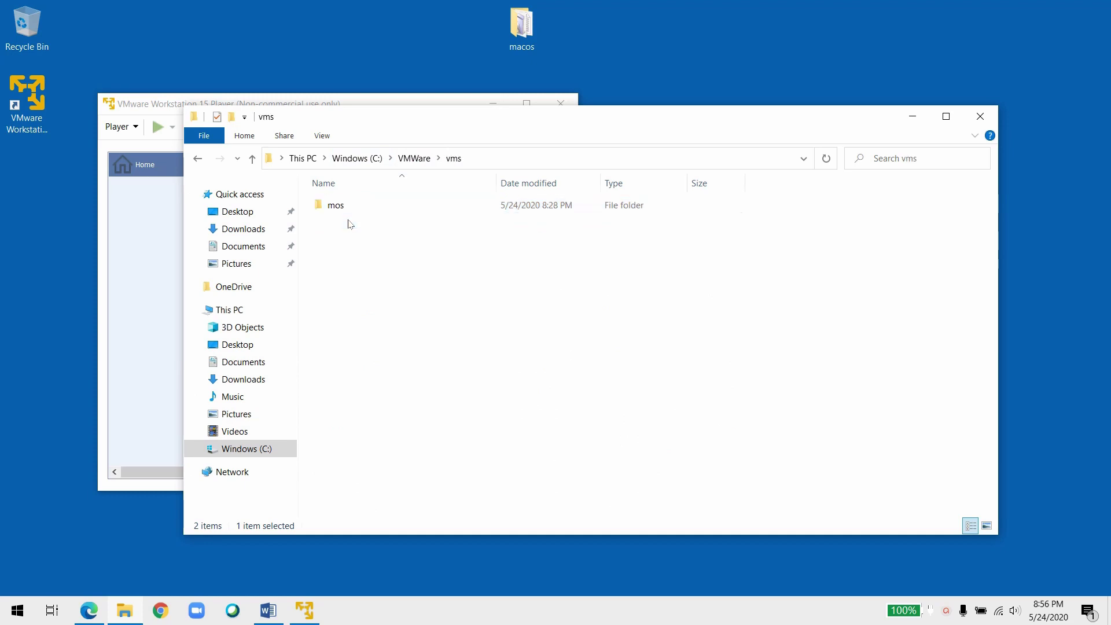
{"action": "double_click", "coordinate": [349, 212]}
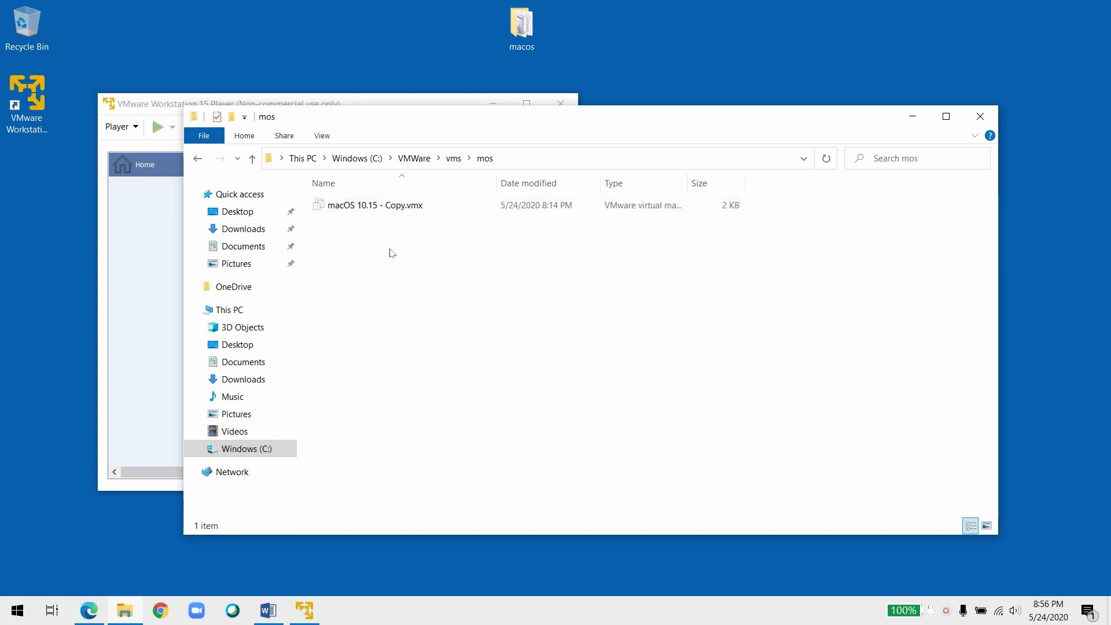
{"action": "left_click", "coordinate": [391, 211]}
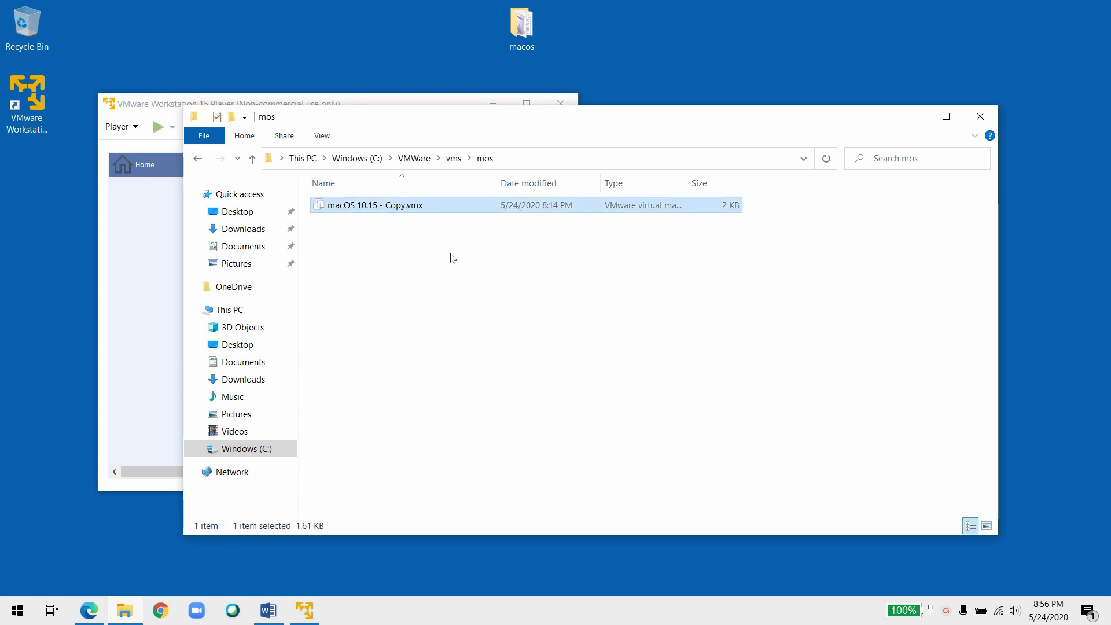
{"action": "key", "text": "Delete"}
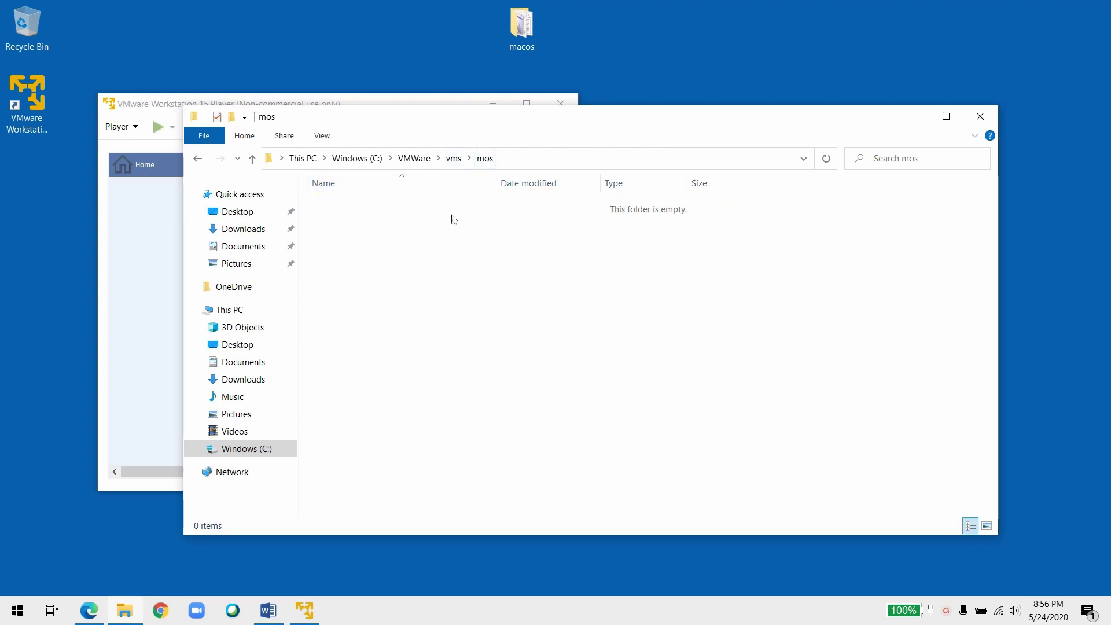
{"action": "left_click", "coordinate": [499, 165]}
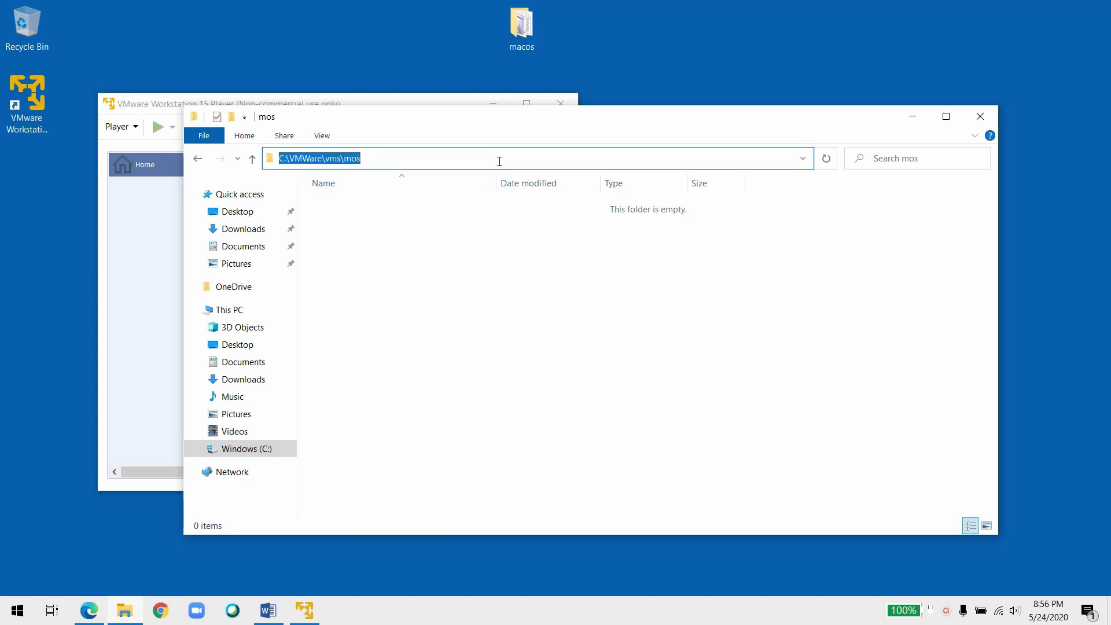
{"action": "key", "text": "alt+Tab"}
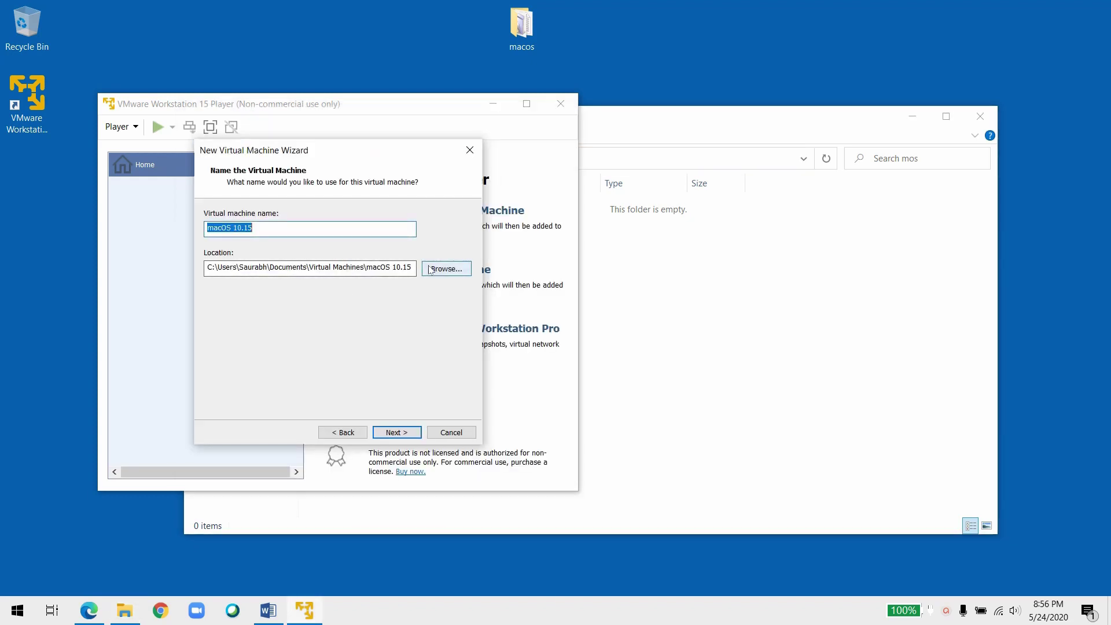
Step: Set location C:\VMWare\vms\mos and a 110 GB single-file disk, then finish creating the VM
{"action": "left_click", "coordinate": [382, 265]}
{"action": "left_click", "coordinate": [382, 266]}
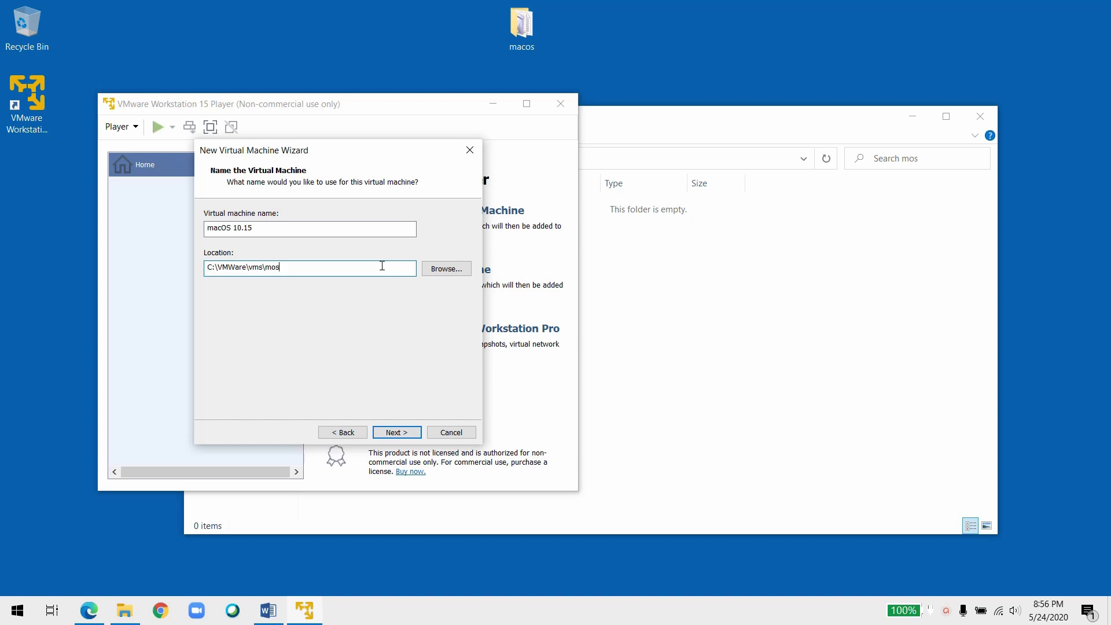
{"action": "left_click", "coordinate": [397, 432]}
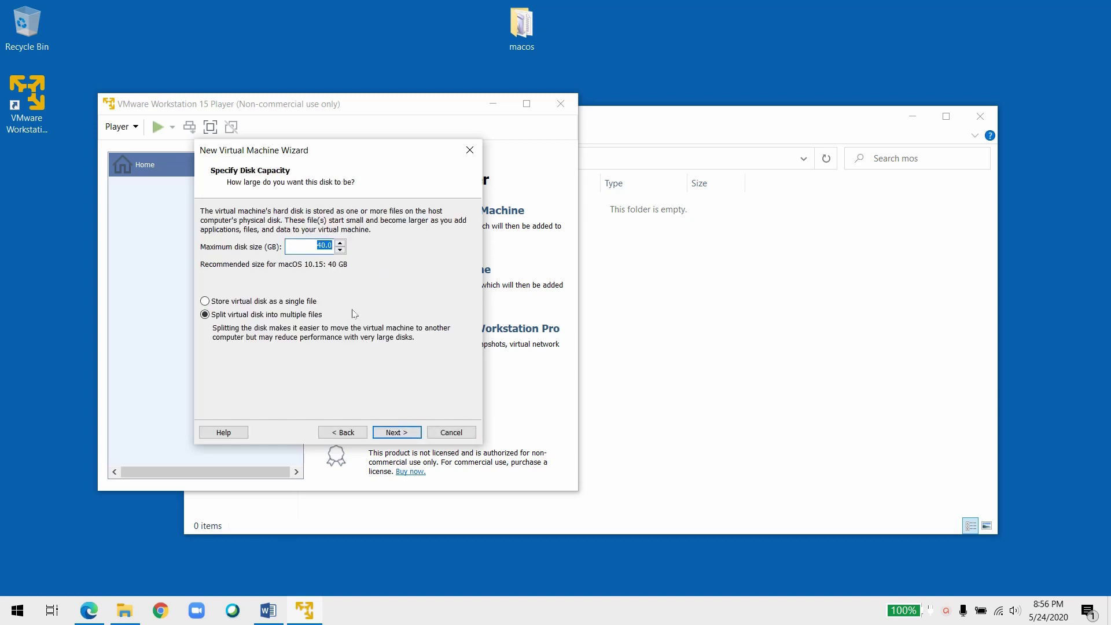
{"action": "left_click", "coordinate": [214, 305]}
{"action": "left_click", "coordinate": [320, 245]}
{"action": "left_click_drag", "start_coordinate": [310, 247], "coordinate": [350, 247]}
{"action": "left_click", "coordinate": [398, 433]}
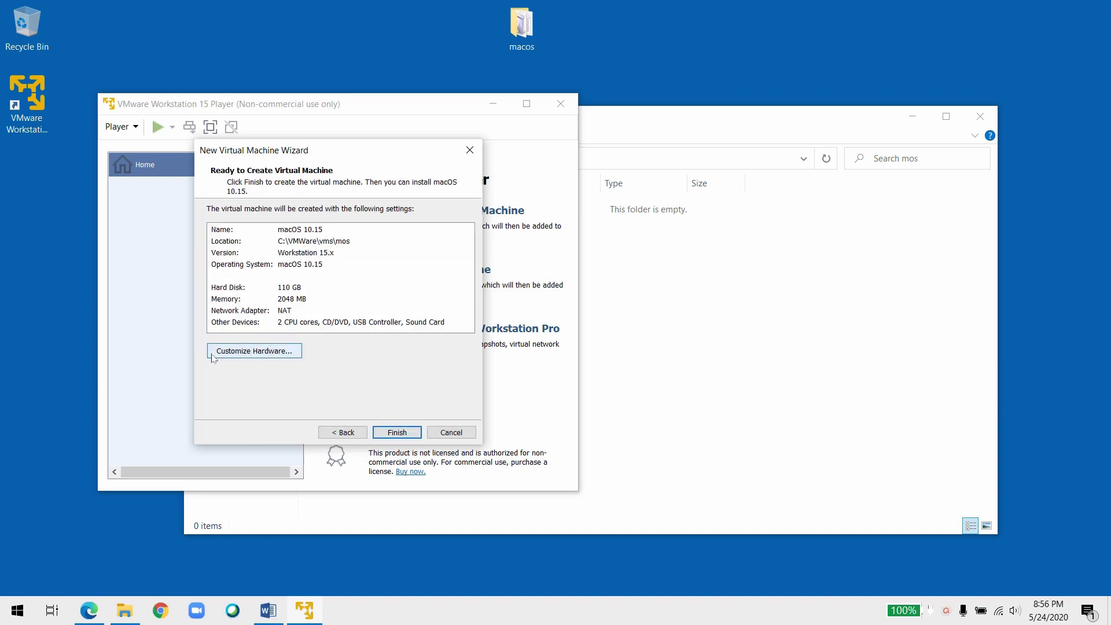
{"action": "left_click", "coordinate": [397, 432]}
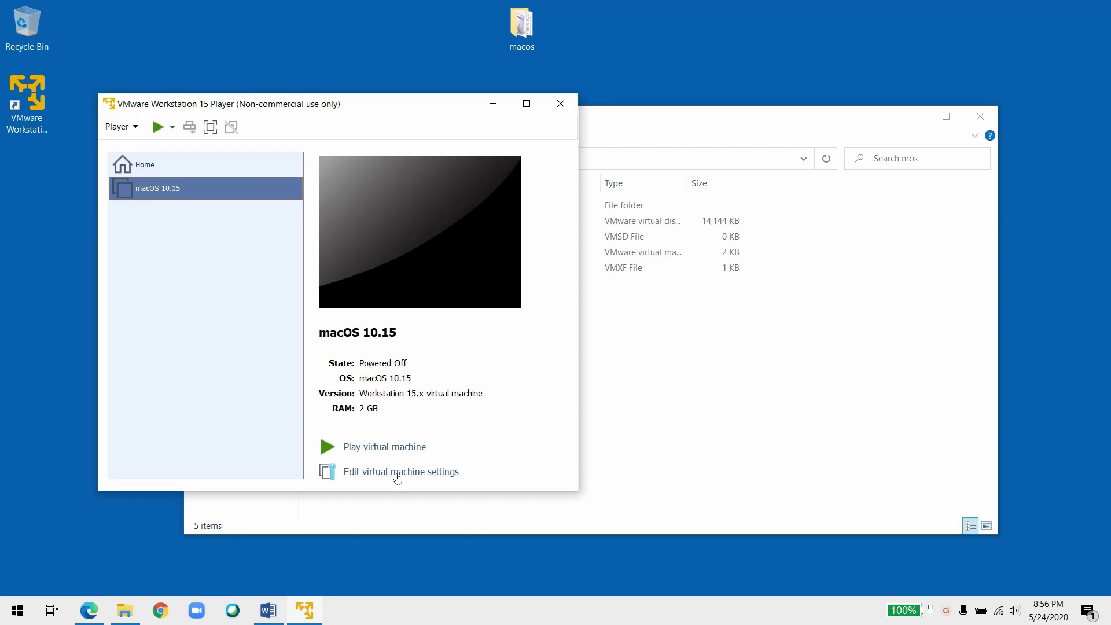
Step: Close Player, refresh the mos folder, and paste a backup copy of macOS 10.15.vmx
{"action": "left_click", "coordinate": [573, 109]}
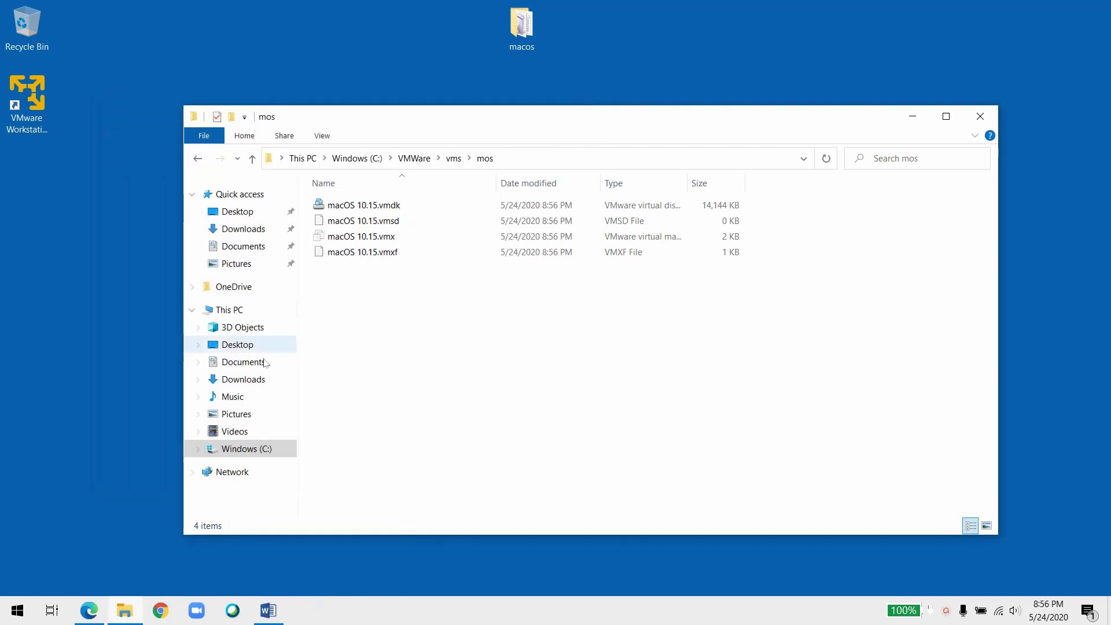
{"action": "right_click", "coordinate": [463, 359]}
{"action": "left_click", "coordinate": [521, 416]}
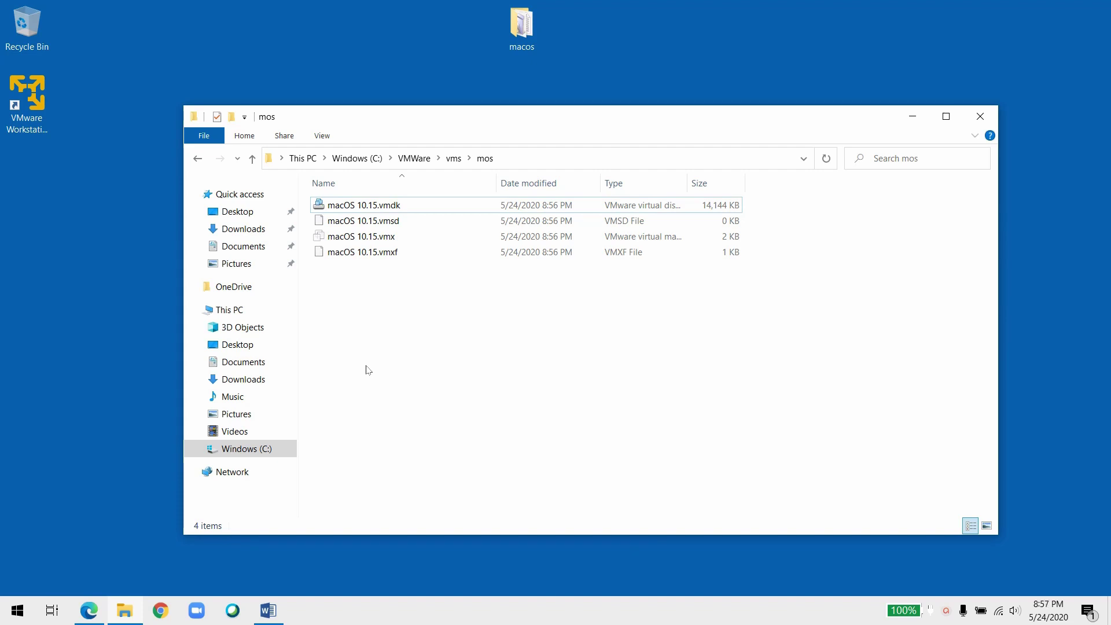
{"action": "left_click", "coordinate": [397, 239]}
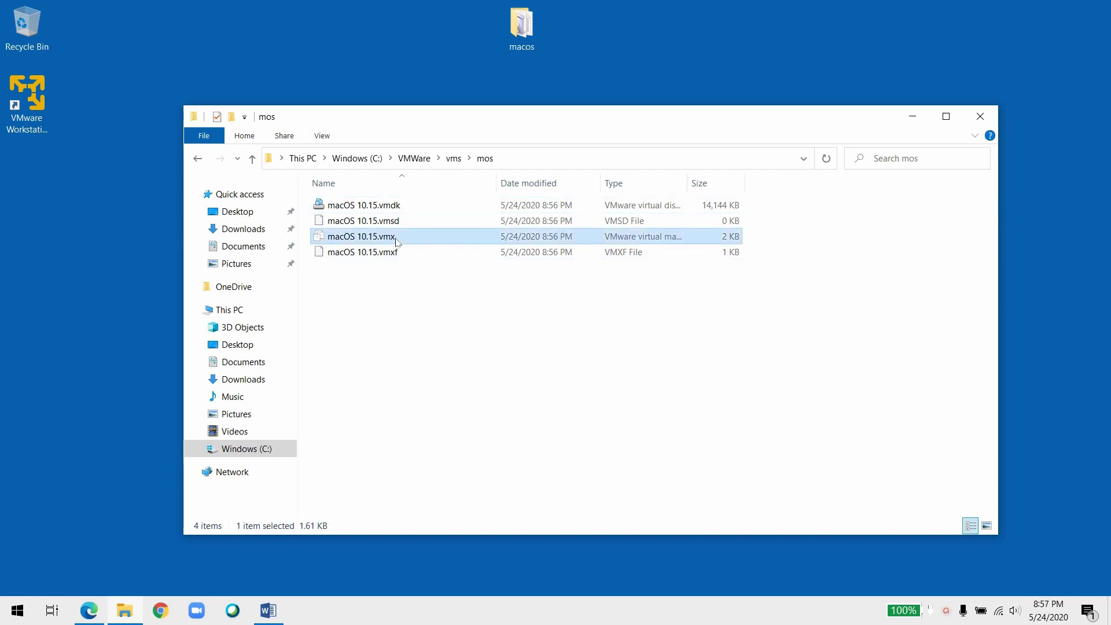
{"action": "key", "text": "ctrl+v"}
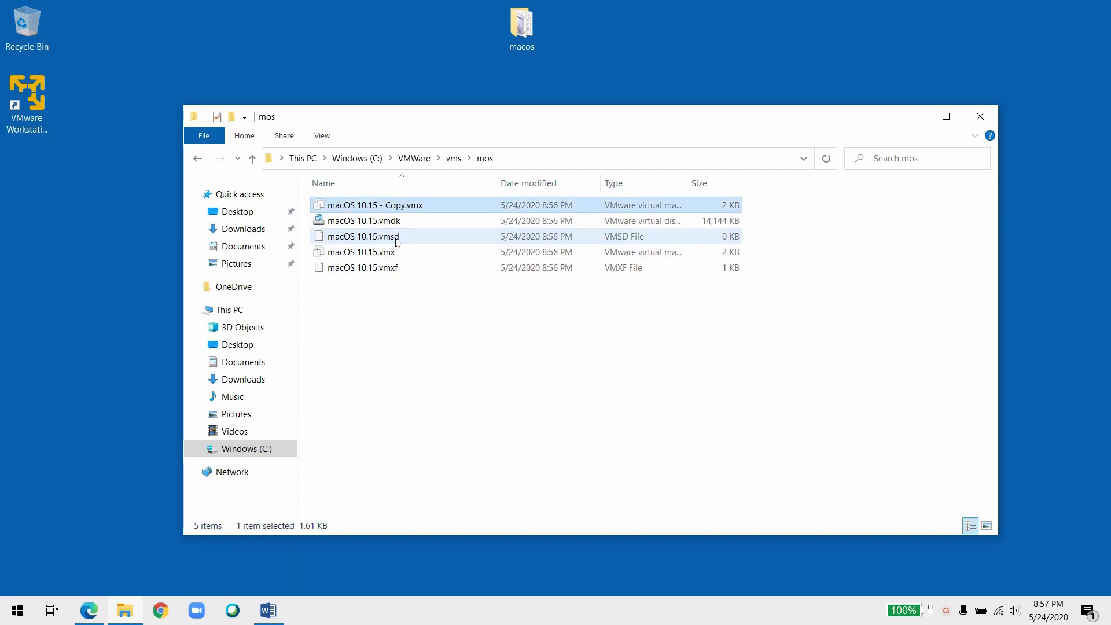
{"action": "left_click", "coordinate": [432, 347]}
Step: Open macOS 10.15.vmx with Notepad++
{"action": "left_click", "coordinate": [378, 255]}
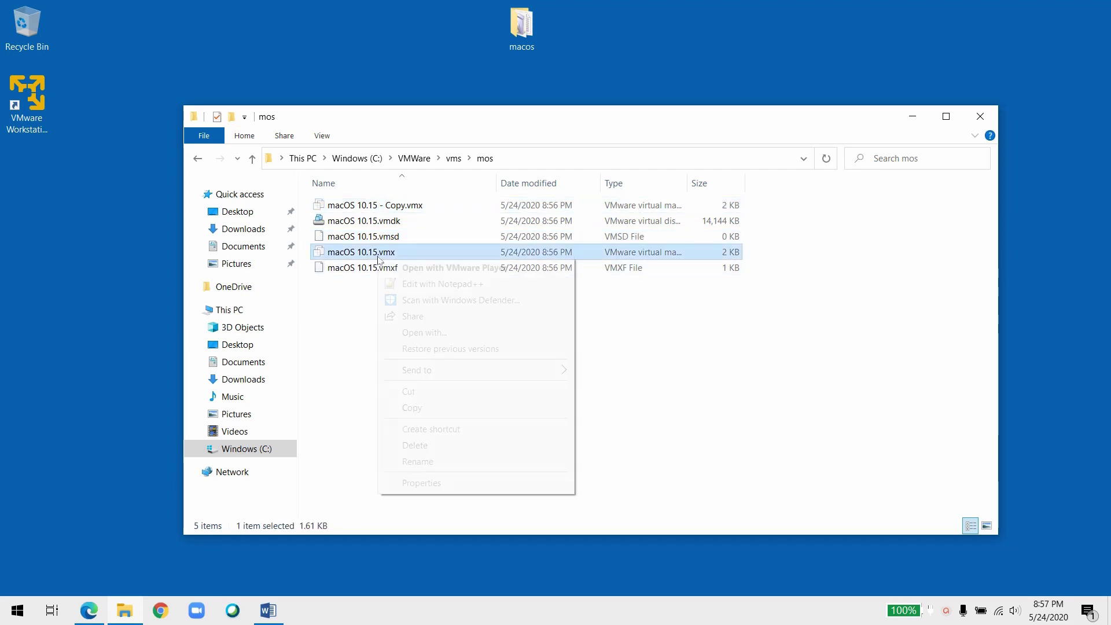
{"action": "right_click", "coordinate": [378, 258]}
{"action": "left_click", "coordinate": [442, 284]}
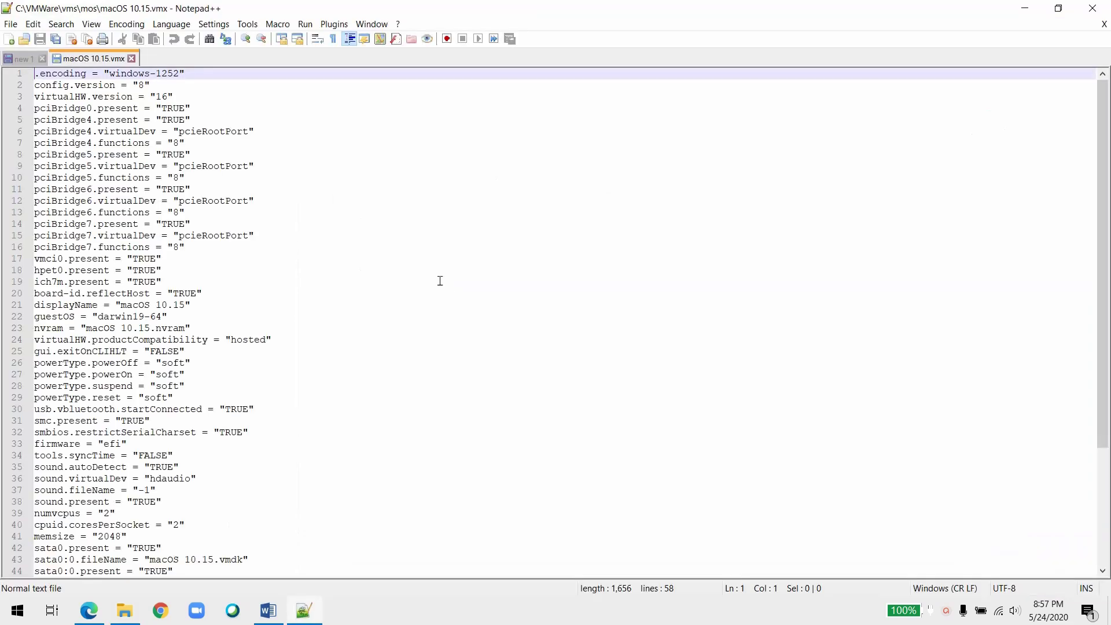
Step: Append the line smc.version = "0" to the end of macOS 10.15.vmx and save
{"action": "scroll", "coordinate": [250, 404], "scroll_direction": "down", "scroll_amount": 5}
{"action": "left_click", "coordinate": [213, 559]}
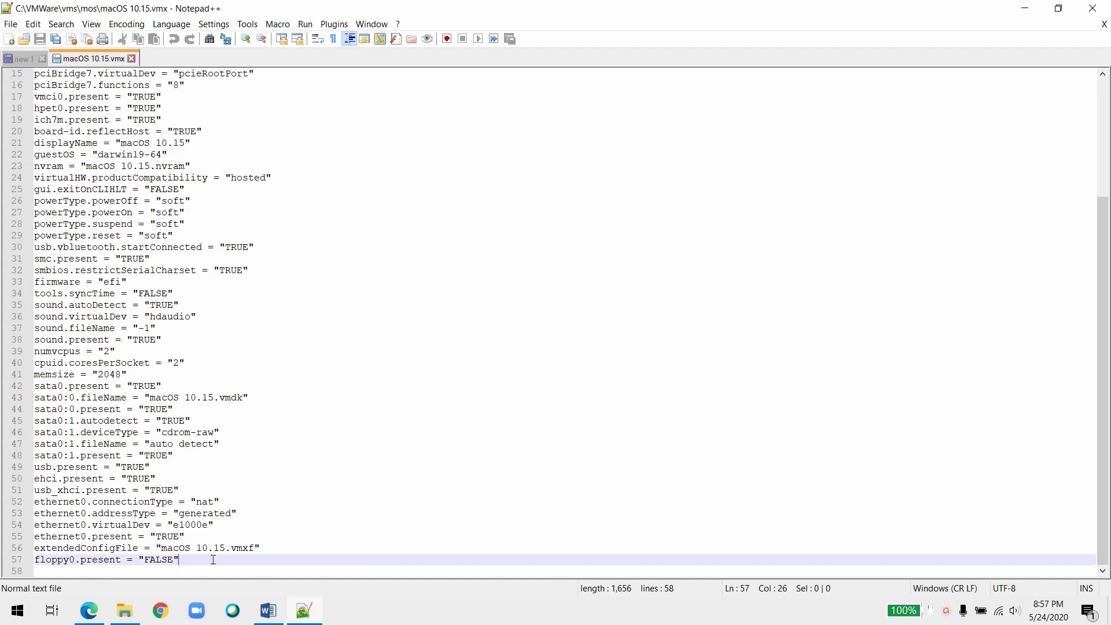
{"action": "key", "text": "Return"}
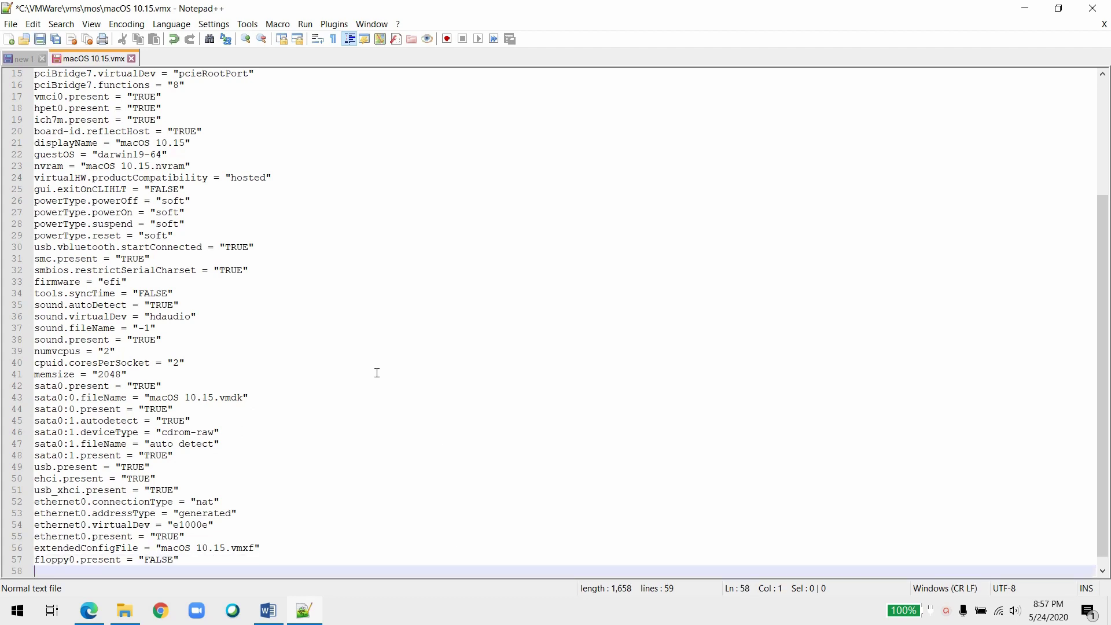
{"action": "type", "text": "smc"}
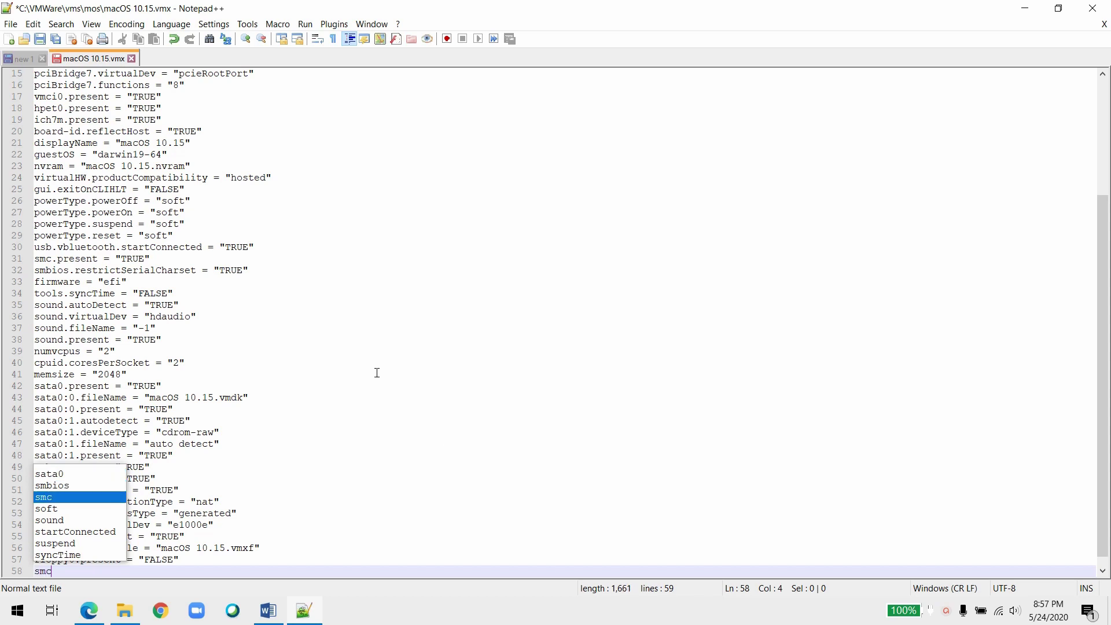
{"action": "type", "text": ".v"}
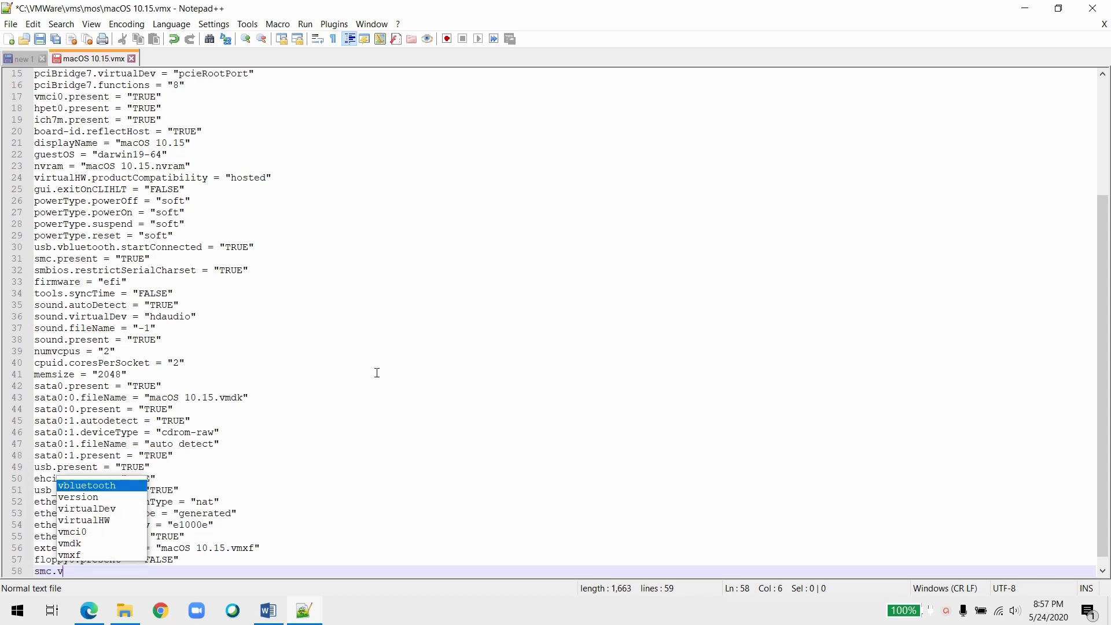
{"action": "type", "text": "ersio"}
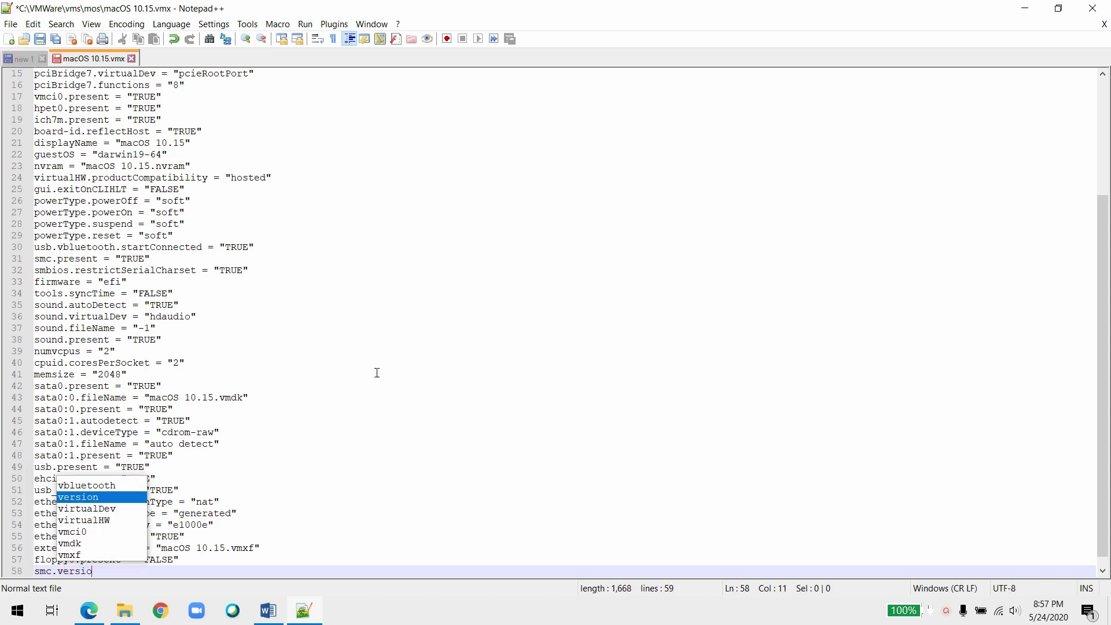
{"action": "type", "text": "n = \"0"}
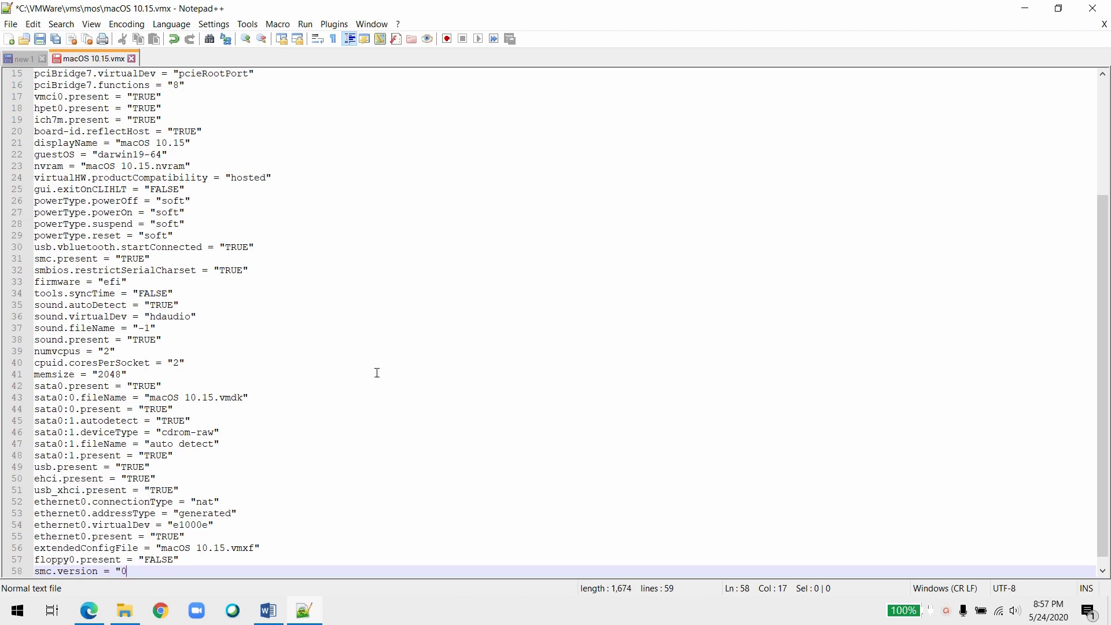
{"action": "key", "text": "ctrl+s"}
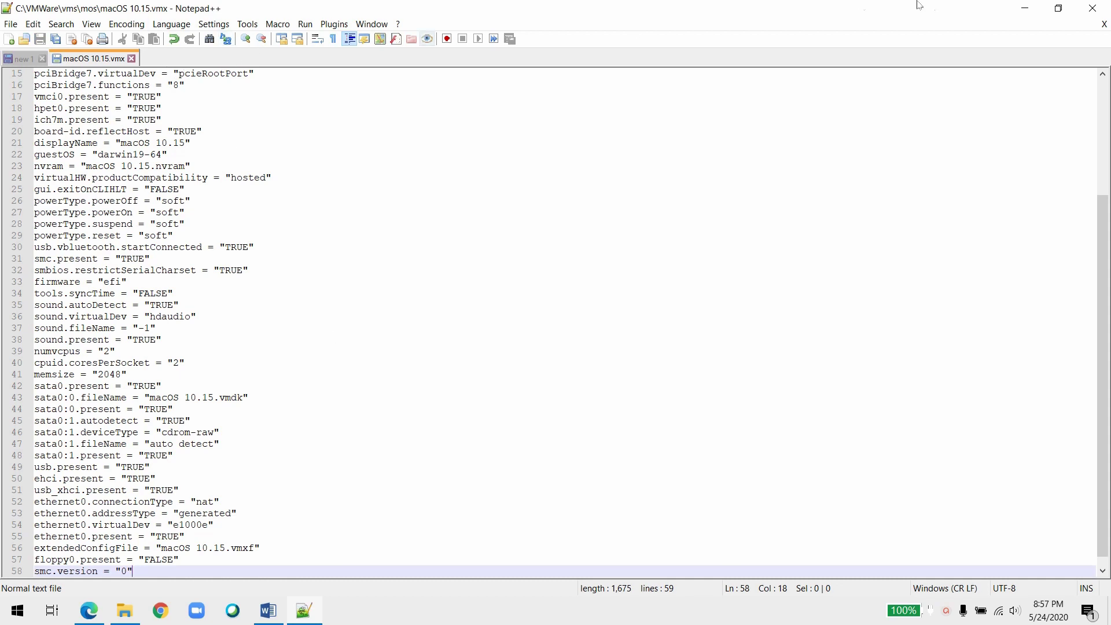
Step: Close Notepad++, refresh the mos folder, and close File Explorer
{"action": "left_click", "coordinate": [1092, 8]}
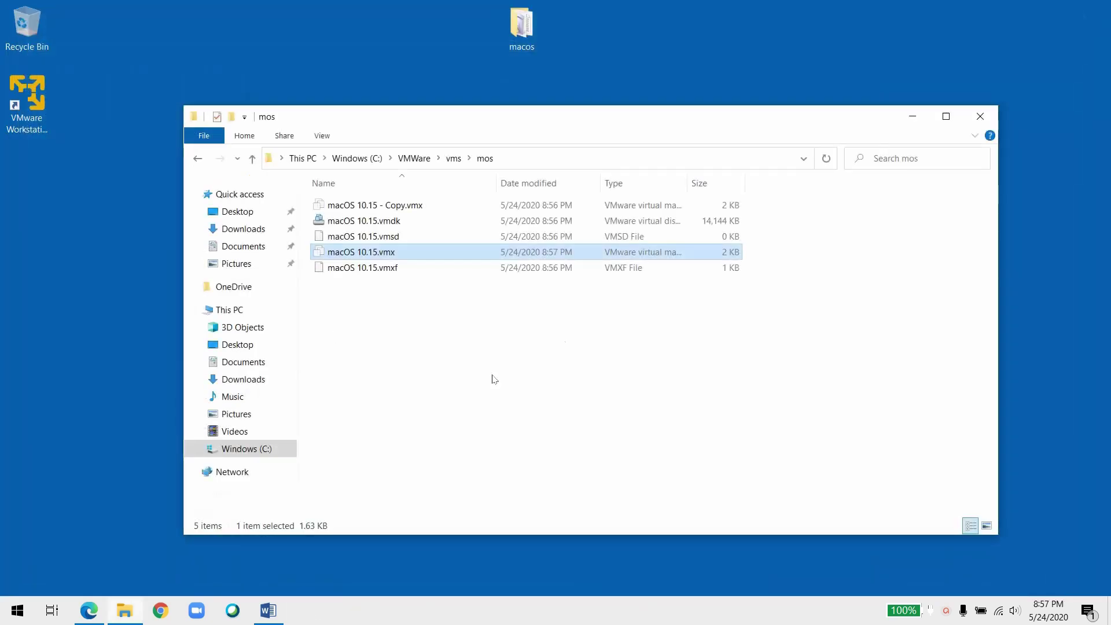
{"action": "right_click", "coordinate": [460, 360]}
{"action": "left_click", "coordinate": [491, 416]}
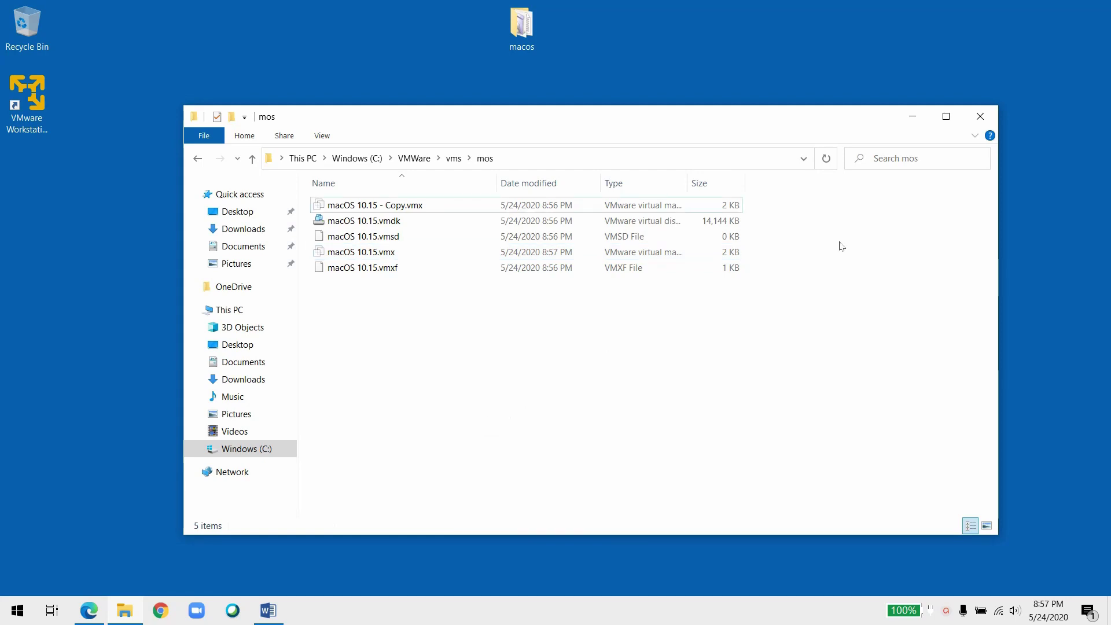
{"action": "left_click", "coordinate": [979, 118]}
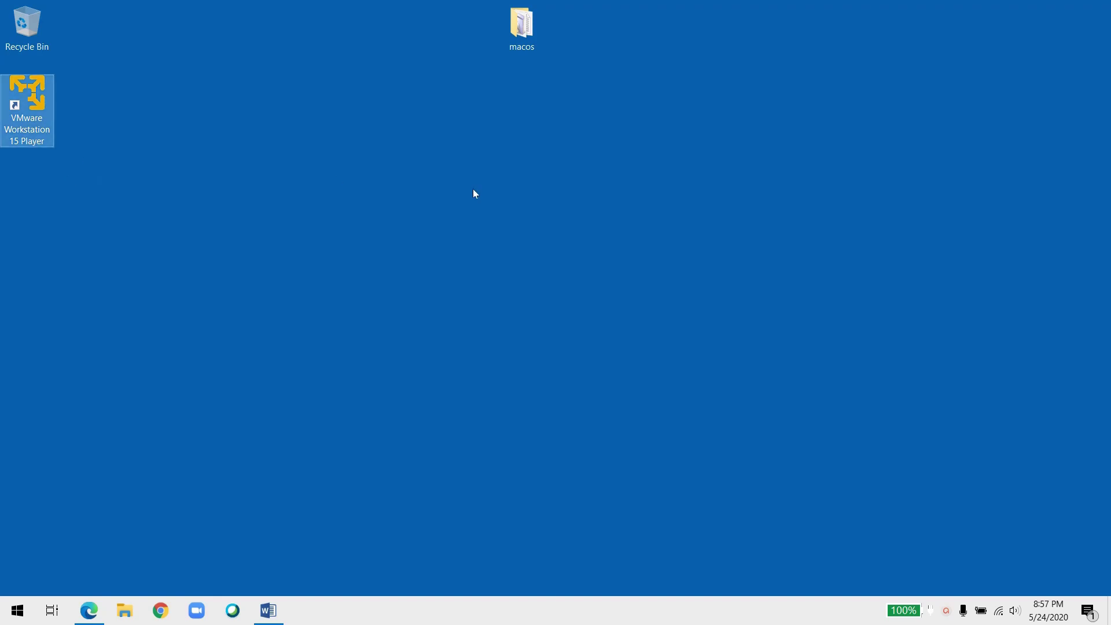
Step: Launch VMware Player and open the macOS 10.15 machine's settings
{"action": "key", "text": "Return"}
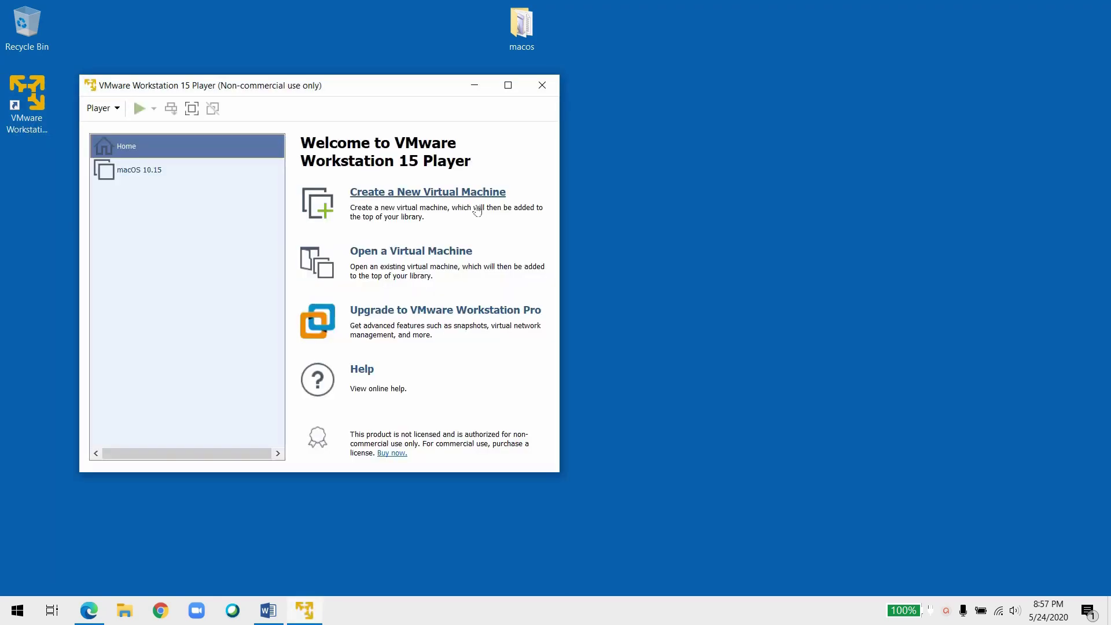
{"action": "left_click", "coordinate": [127, 169]}
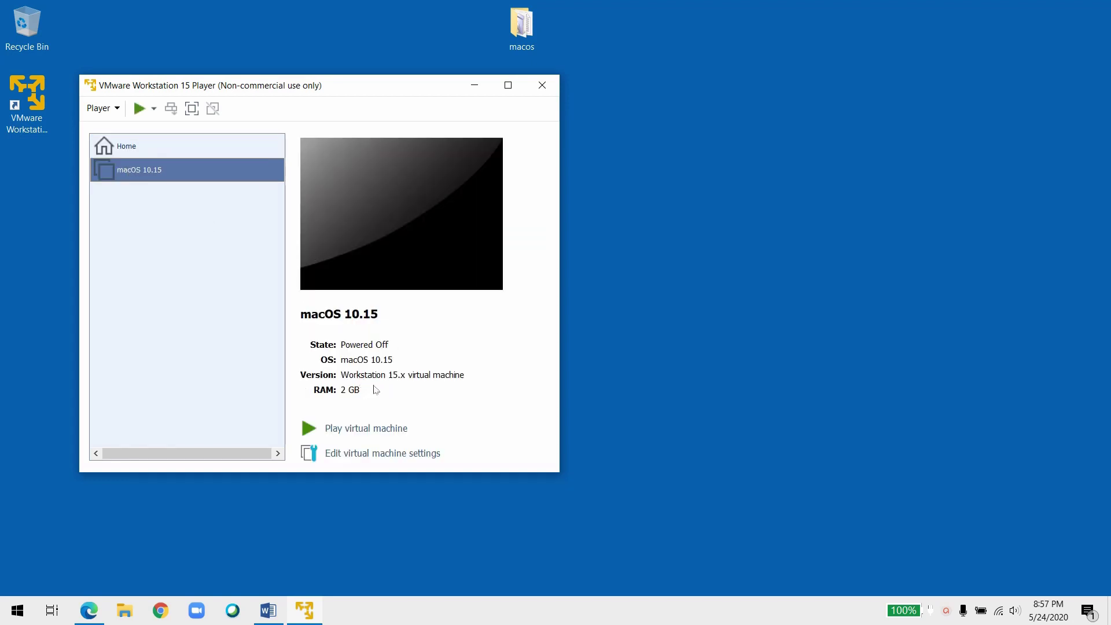
{"action": "left_click", "coordinate": [363, 458]}
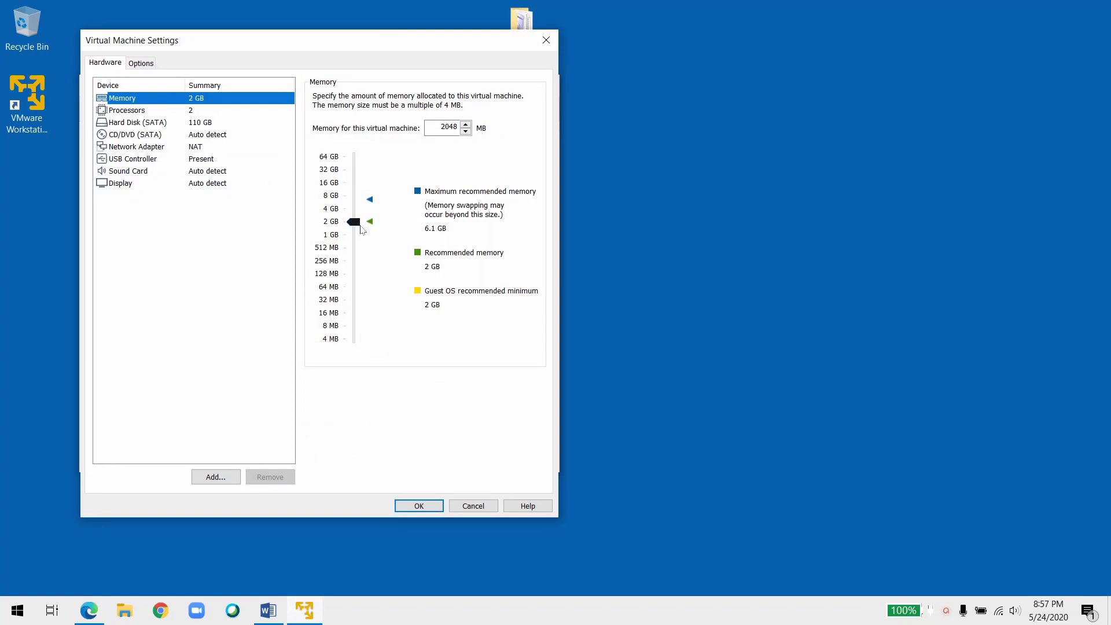
Step: Raise memory to 4392 MB, keep 2 processor cores, and enable VT-x/EPT virtualization
{"action": "left_click_drag", "start_coordinate": [354, 223], "coordinate": [366, 213]}
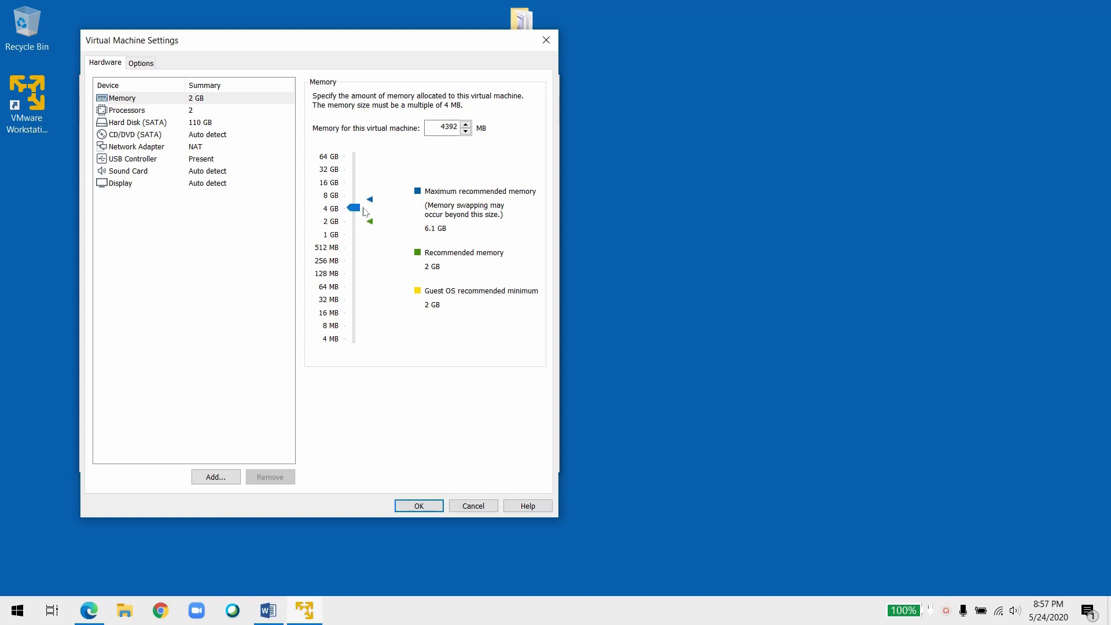
{"action": "left_click", "coordinate": [145, 113]}
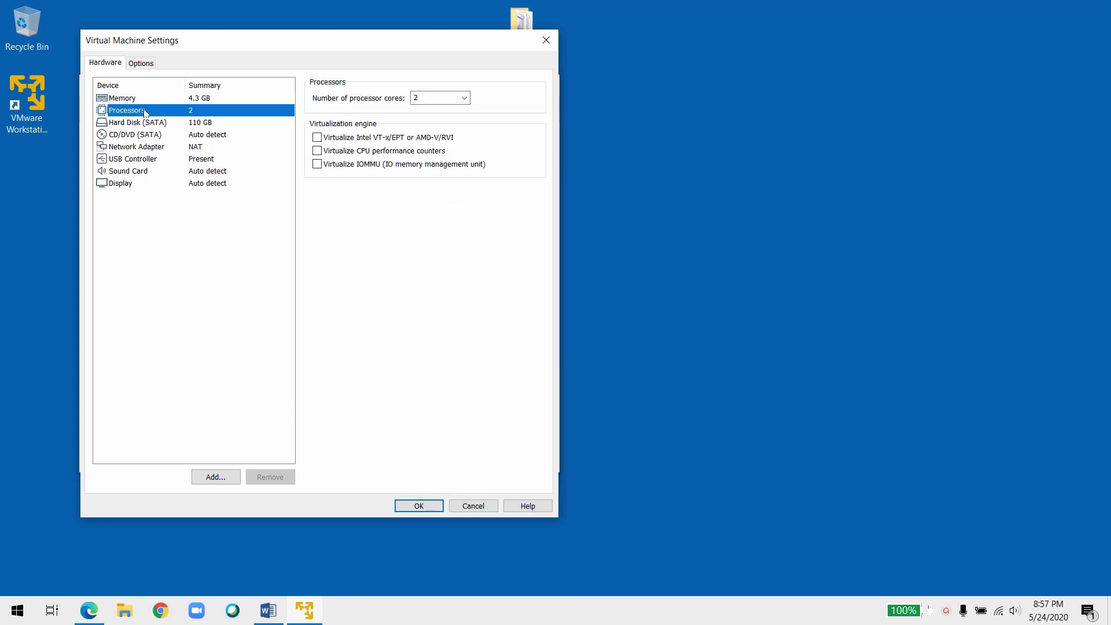
{"action": "left_click", "coordinate": [464, 98]}
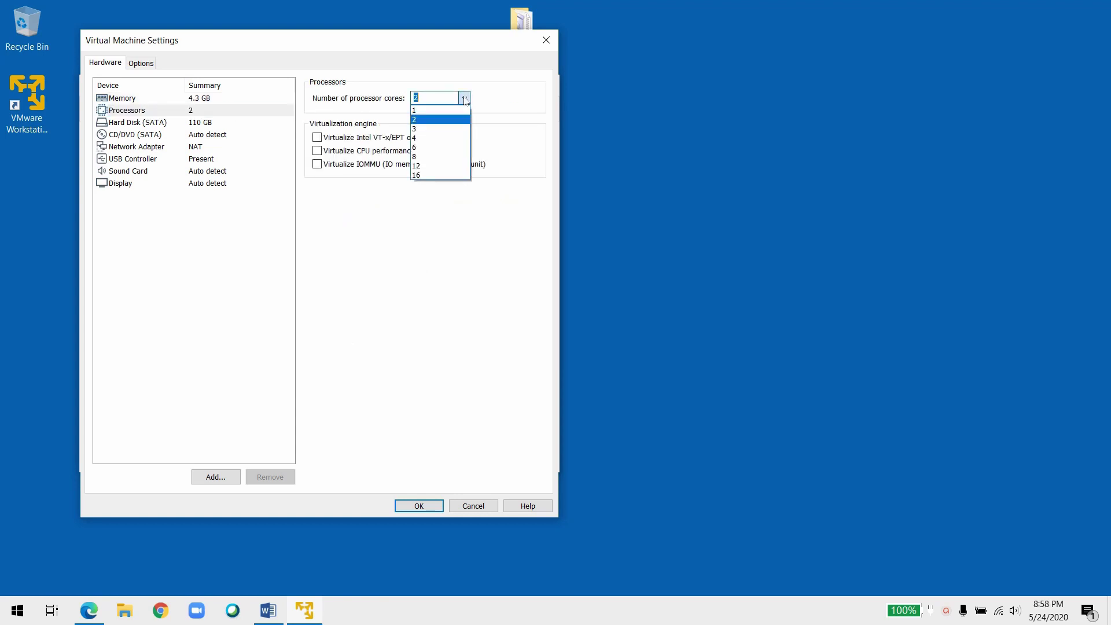
{"action": "left_click", "coordinate": [466, 100]}
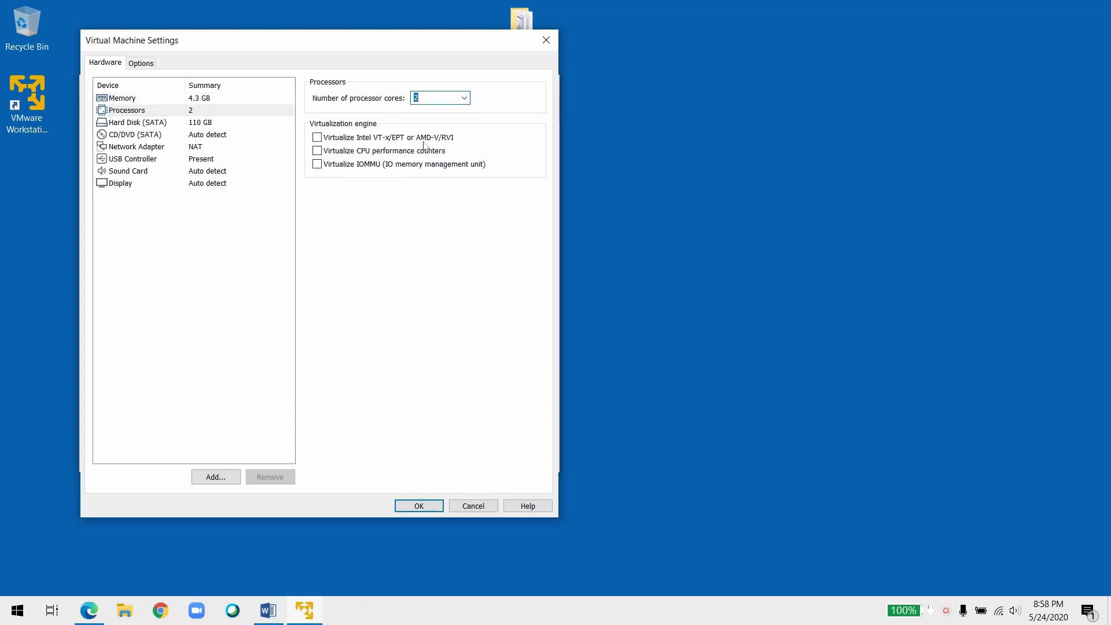
{"action": "left_click", "coordinate": [317, 139]}
Step: Point the CD/DVD drive to the macOS Catalina ISO in Desktop > macos
{"action": "left_click", "coordinate": [209, 125]}
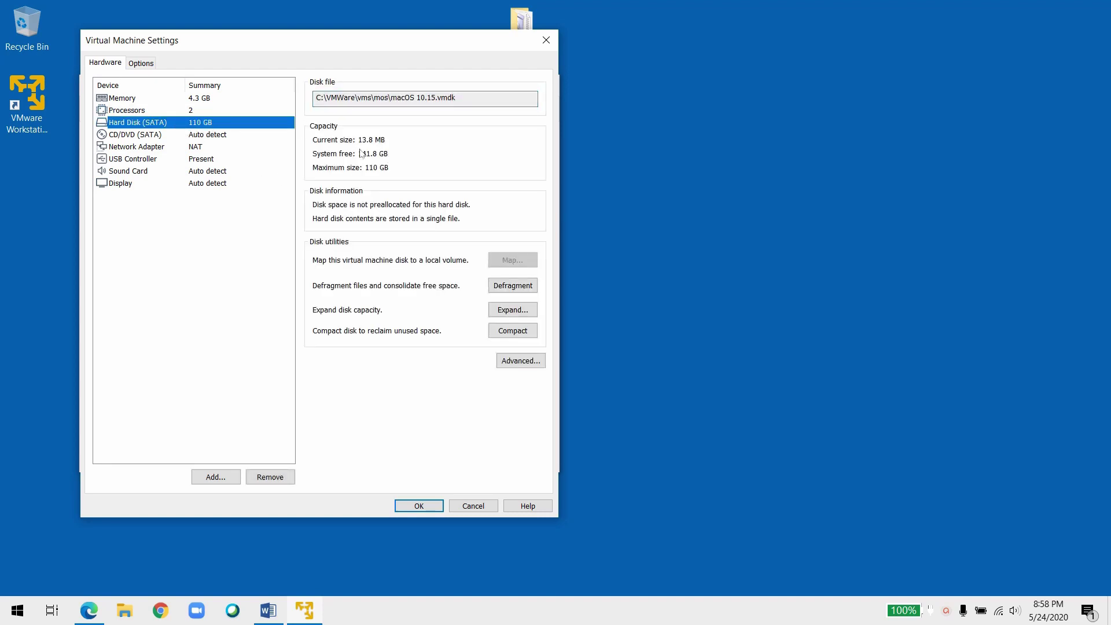
{"action": "left_click", "coordinate": [152, 137]}
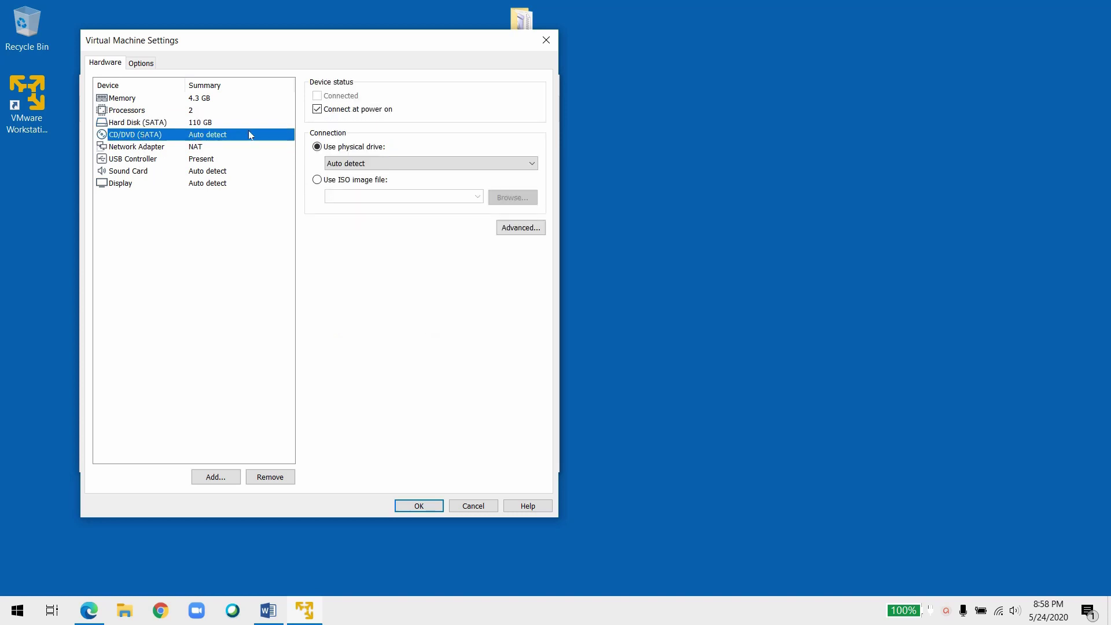
{"action": "left_click", "coordinate": [317, 180]}
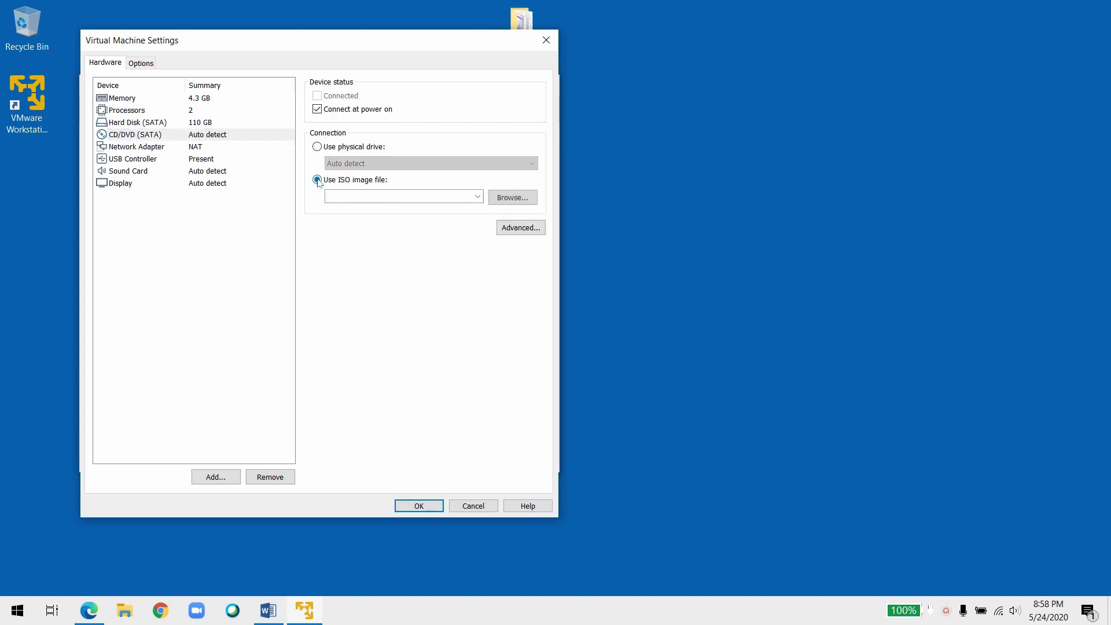
{"action": "left_click", "coordinate": [514, 199]}
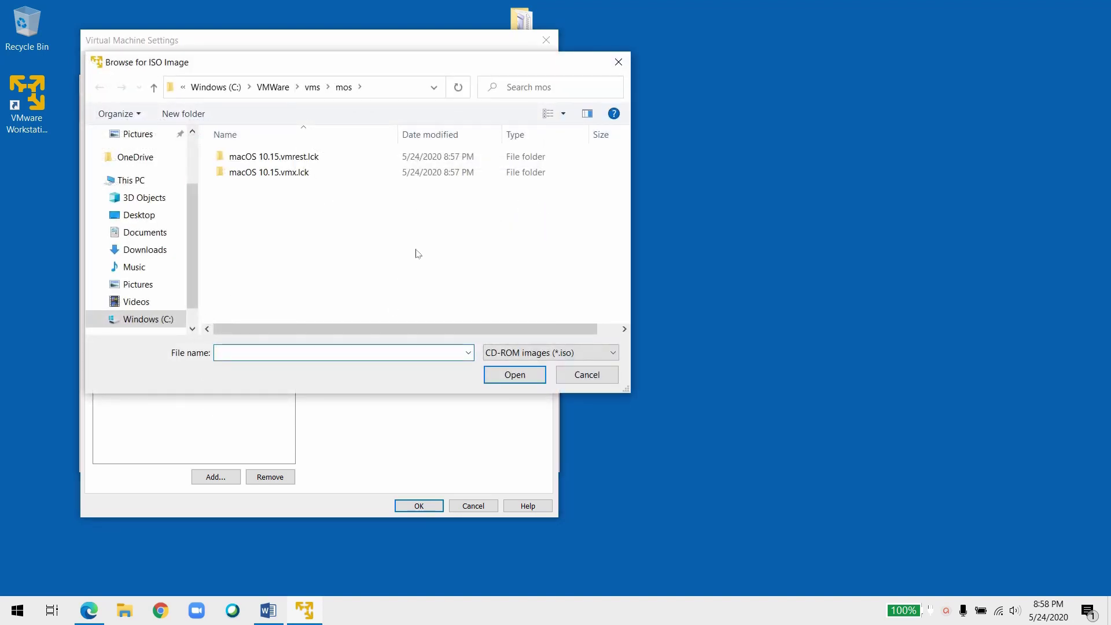
{"action": "left_click", "coordinate": [140, 216]}
{"action": "double_click", "coordinate": [220, 140]}
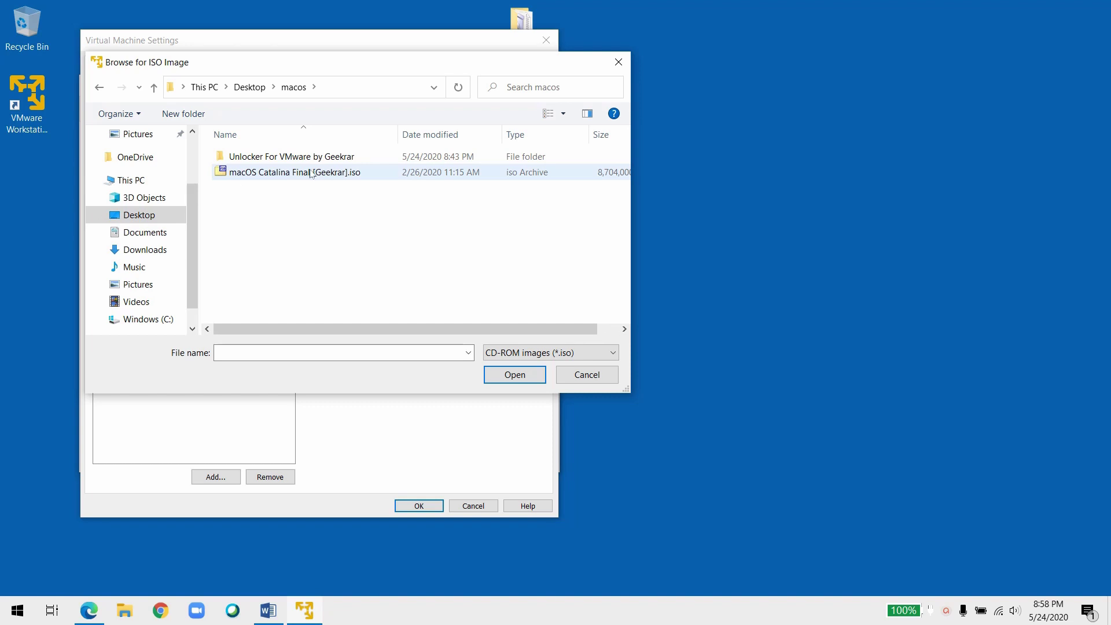
{"action": "left_click", "coordinate": [311, 173]}
{"action": "left_click", "coordinate": [514, 374]}
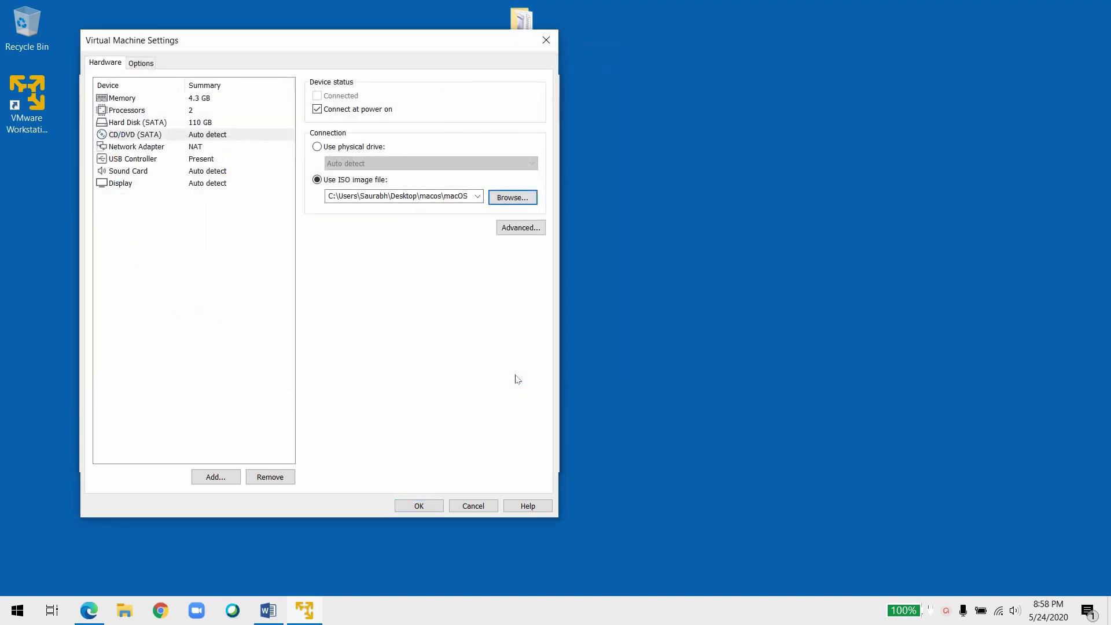
Step: Review network, USB, sound and display settings, then save with OK
{"action": "left_click", "coordinate": [172, 148]}
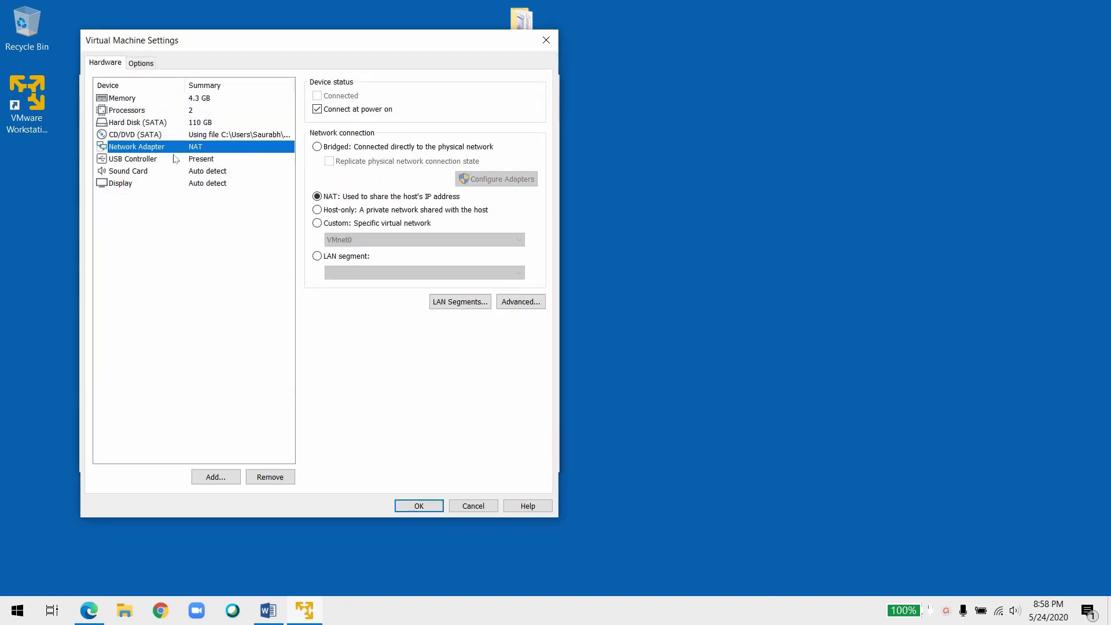
{"action": "left_click", "coordinate": [174, 159]}
{"action": "left_click", "coordinate": [177, 171]}
{"action": "left_click", "coordinate": [187, 184]}
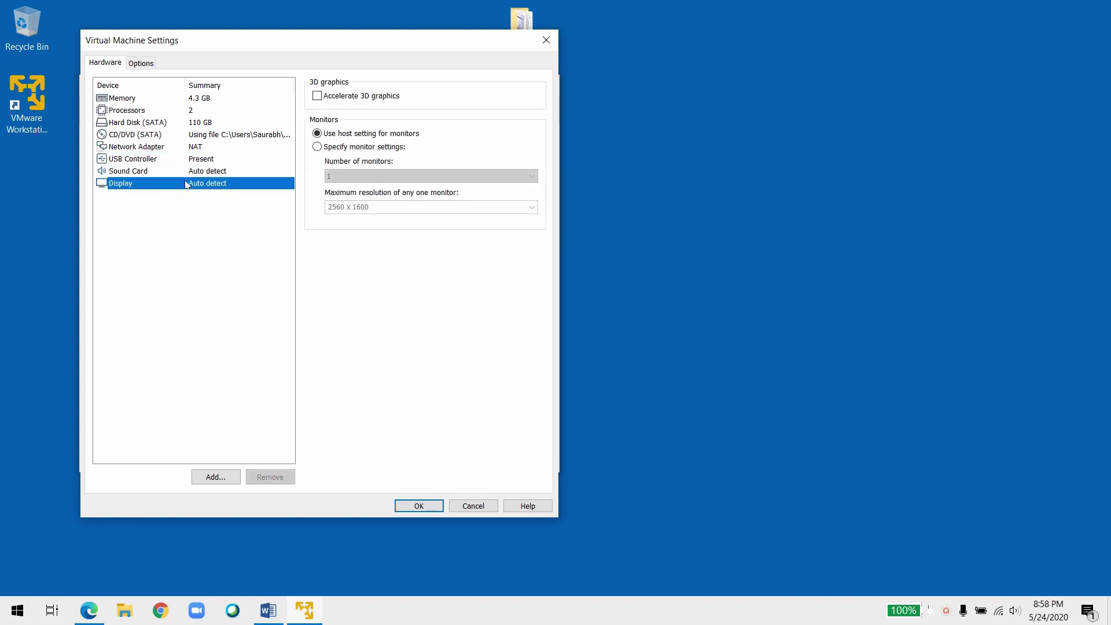
{"action": "left_click", "coordinate": [418, 506]}
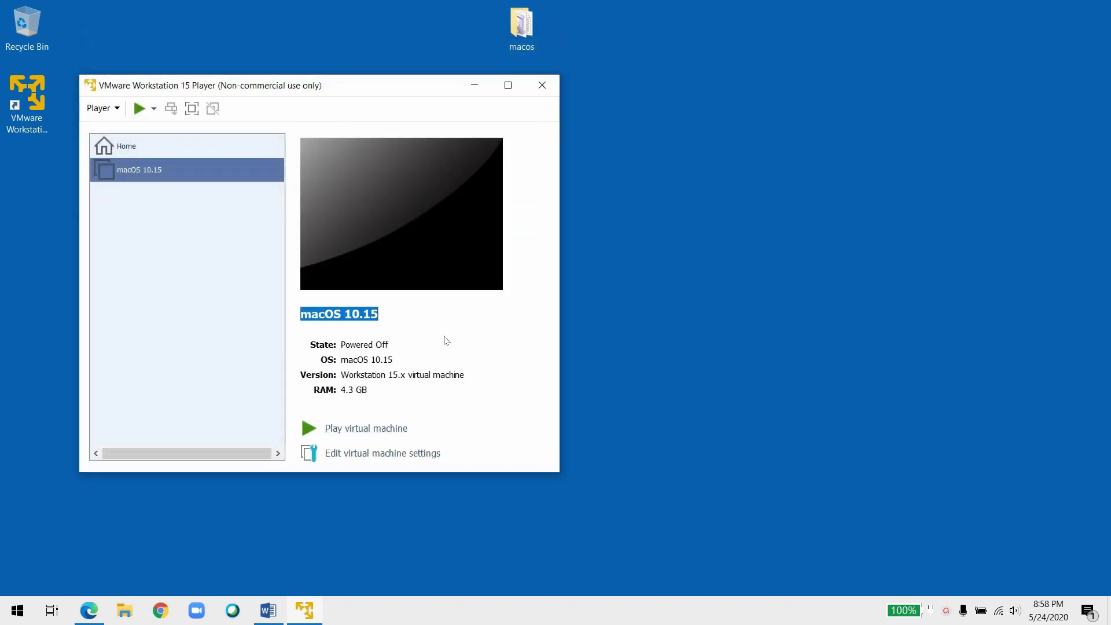
Step: Power on macOS 10.15, capture input, and accept English as the installer language
{"action": "left_click", "coordinate": [139, 108]}
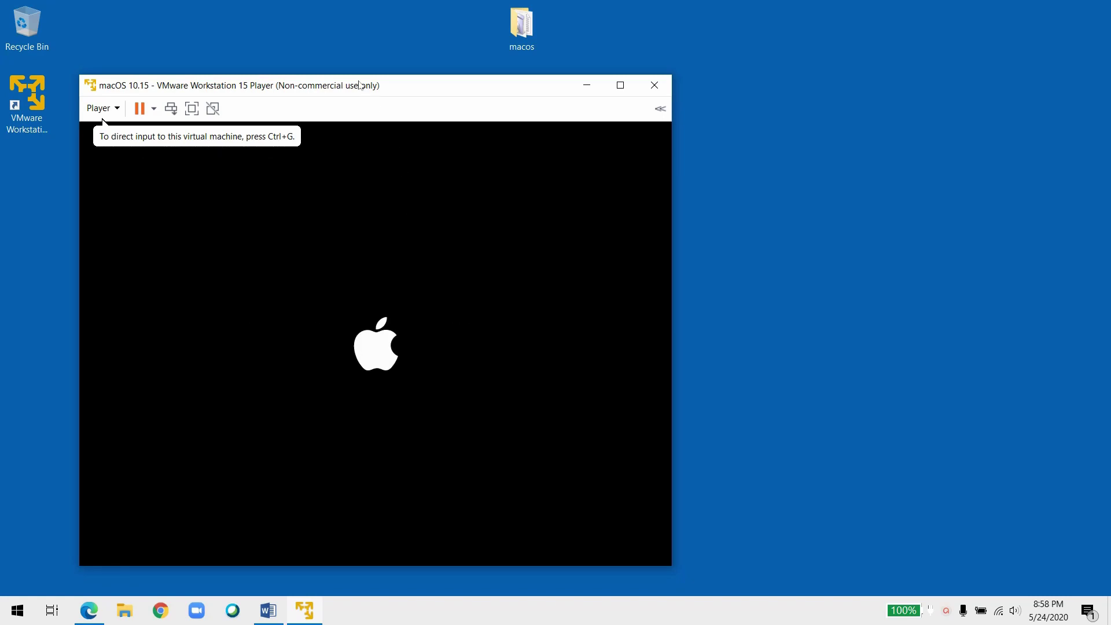
{"action": "left_click_drag", "start_coordinate": [359, 88], "coordinate": [501, 82]}
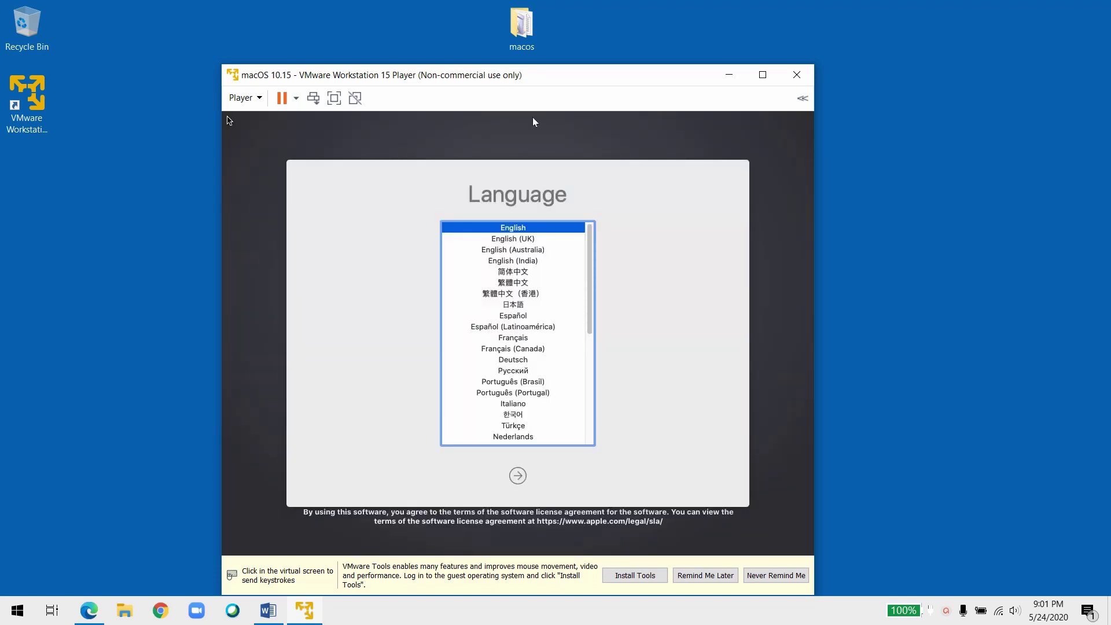
{"action": "left_click", "coordinate": [529, 172]}
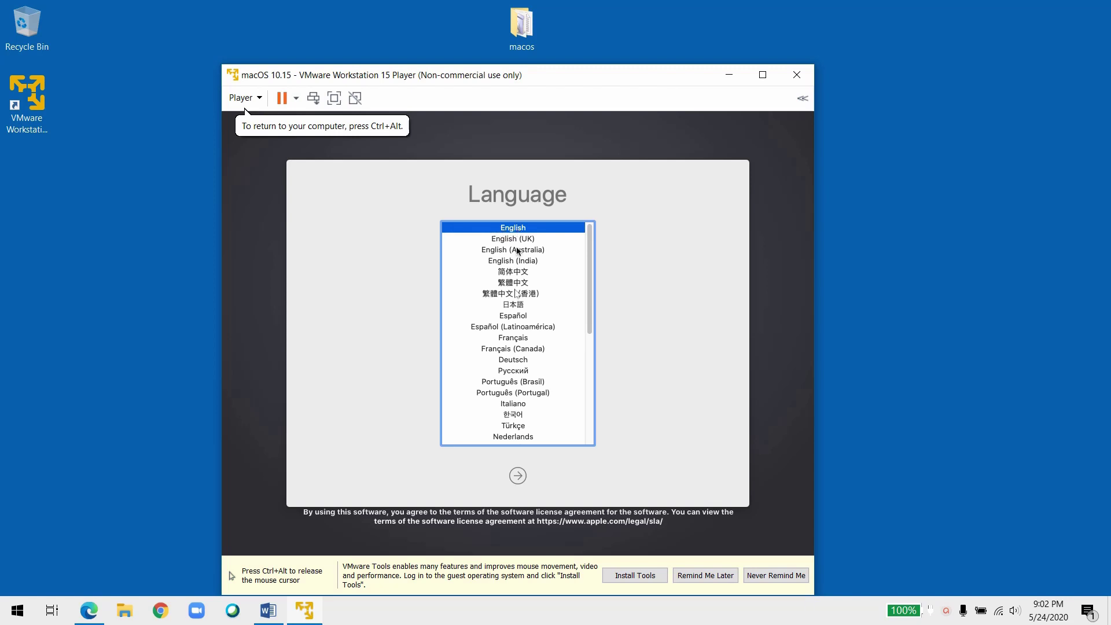
{"action": "left_click", "coordinate": [518, 476]}
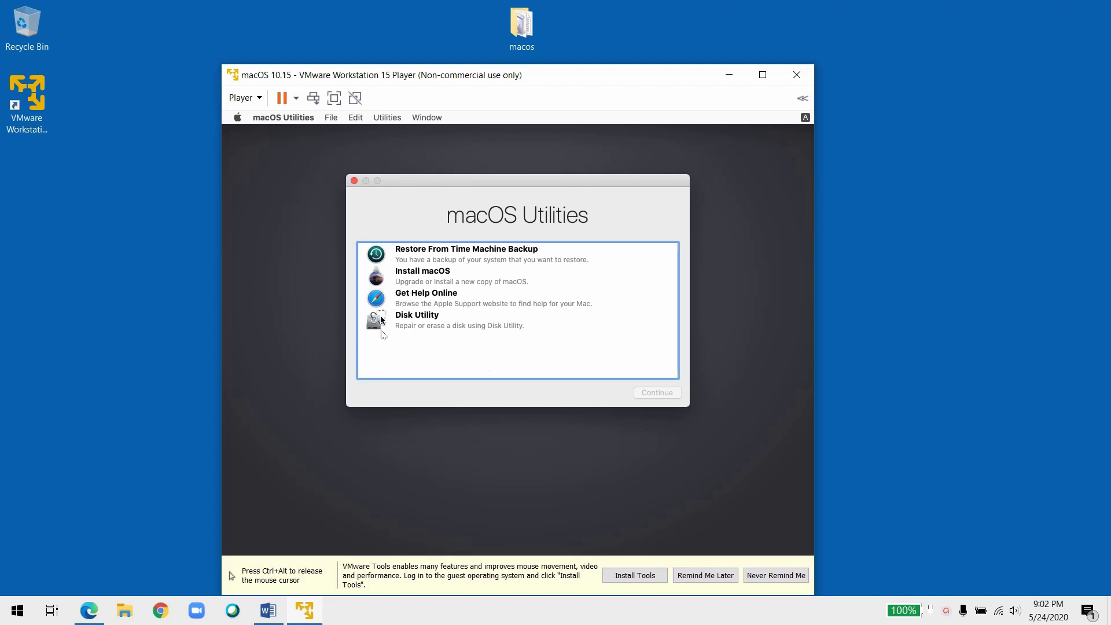
Step: In Disk Utility, erase the VMware Virtual SATA drive as a volume named MacOS, then quit
{"action": "left_click", "coordinate": [420, 327]}
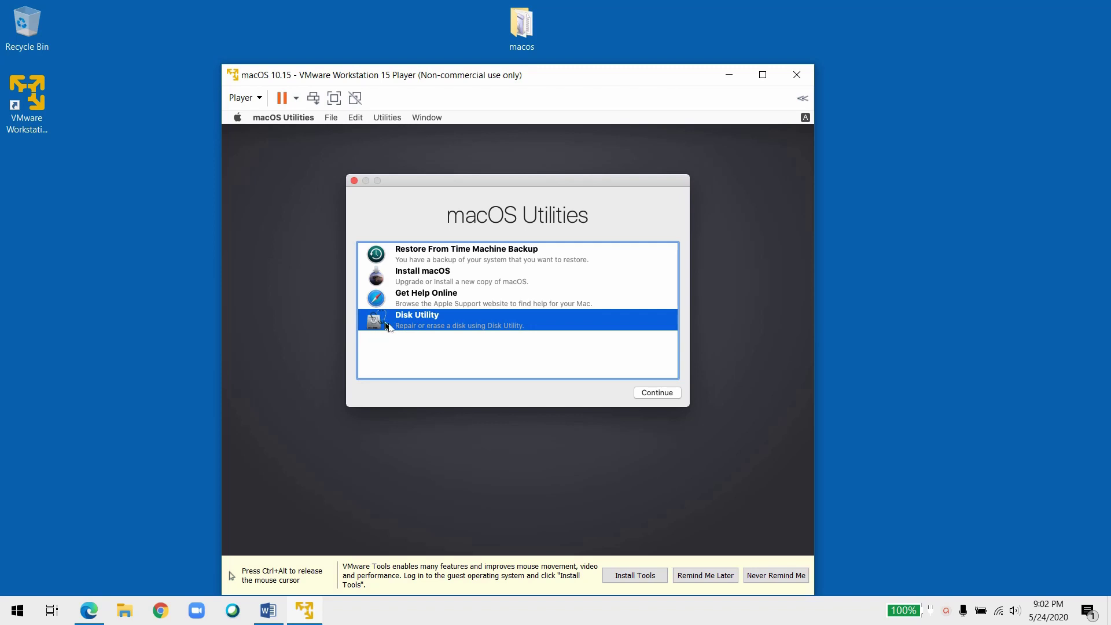
{"action": "left_click", "coordinate": [665, 393]}
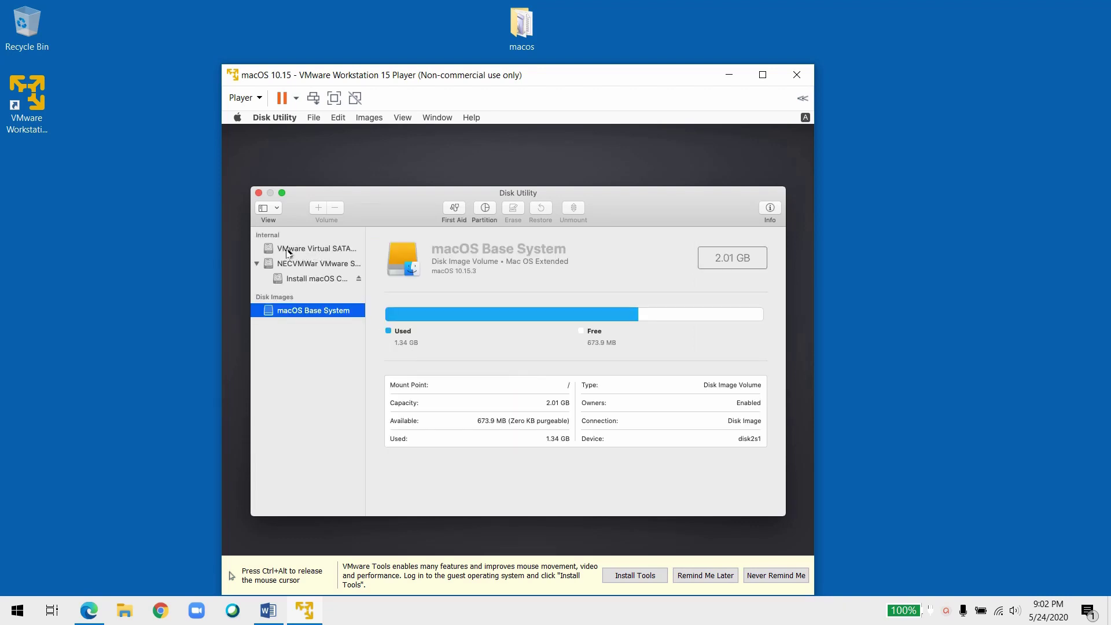
{"action": "left_click", "coordinate": [327, 250]}
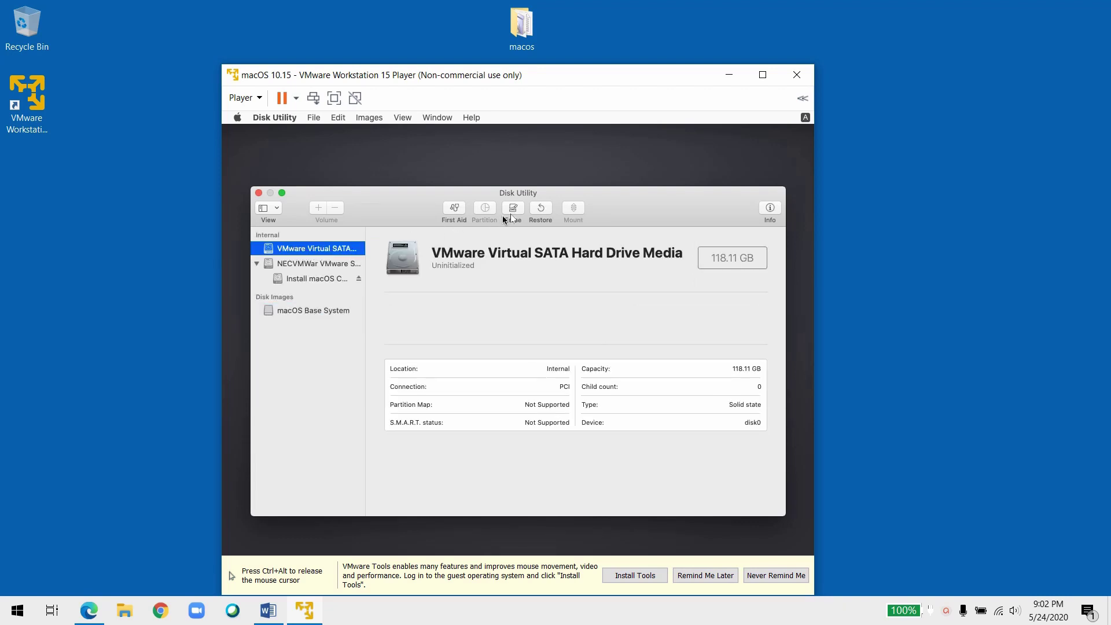
{"action": "left_click", "coordinate": [517, 209]}
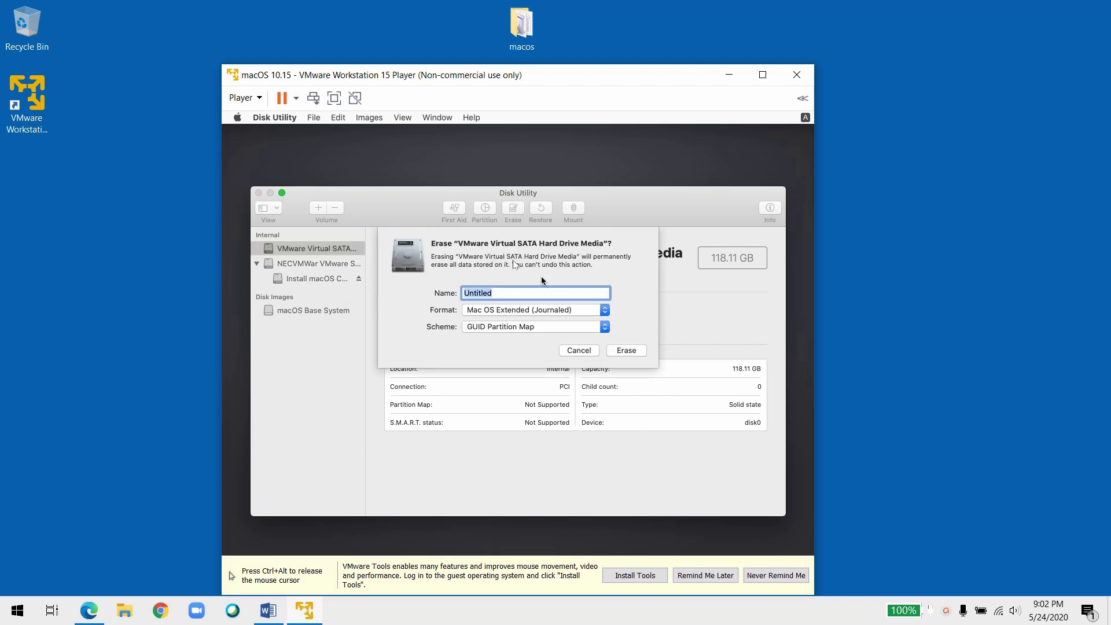
{"action": "type", "text": "MacOS"}
{"action": "left_click", "coordinate": [631, 352]}
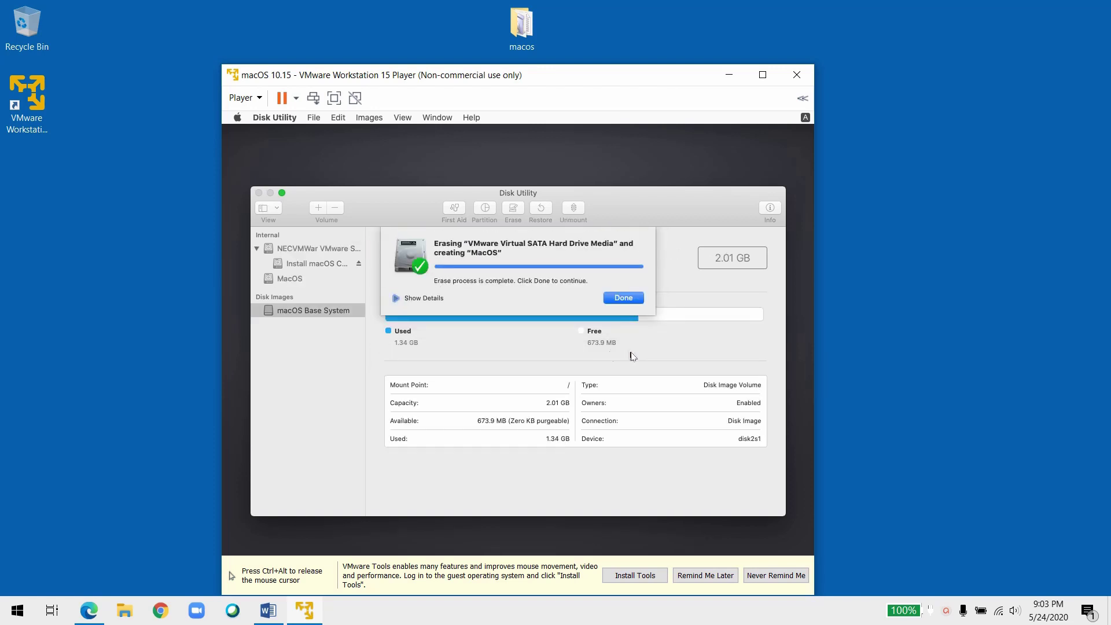
{"action": "left_click", "coordinate": [623, 298]}
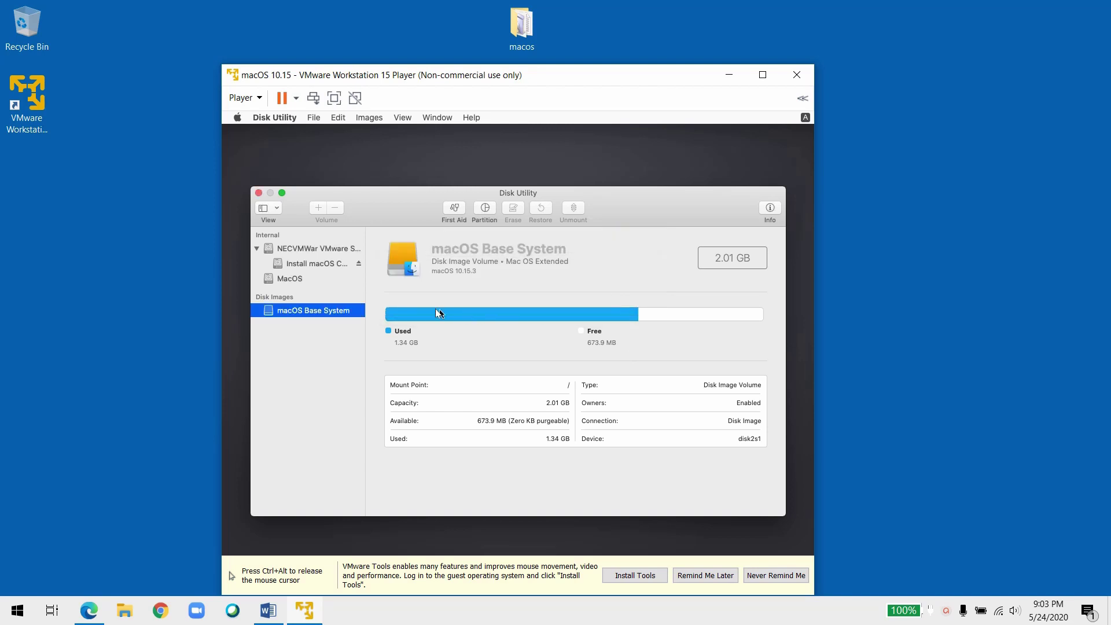
{"action": "left_click", "coordinate": [258, 193]}
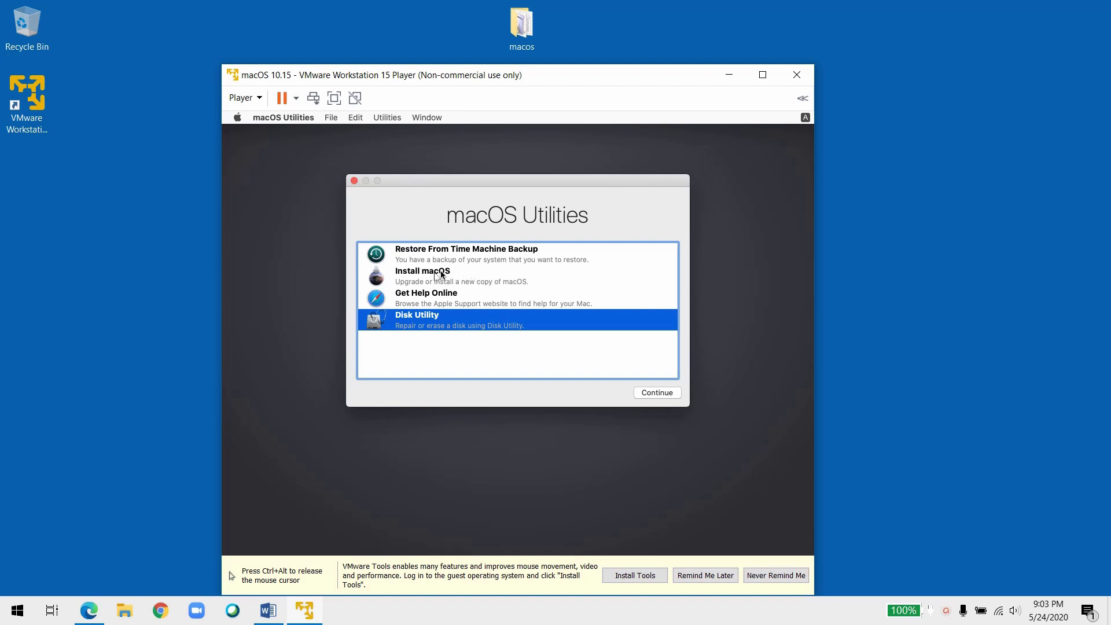
Step: Install macOS Catalina onto the MacOS disk after agreeing to the licence
{"action": "left_click", "coordinate": [418, 276]}
{"action": "left_click", "coordinate": [655, 393]}
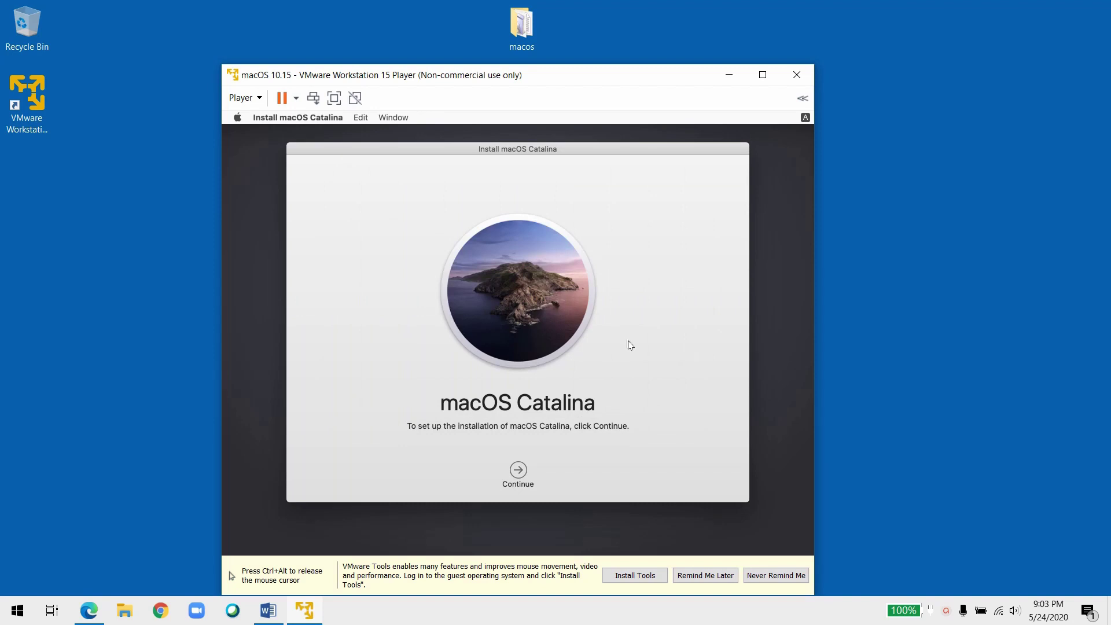
{"action": "left_click", "coordinate": [518, 470]}
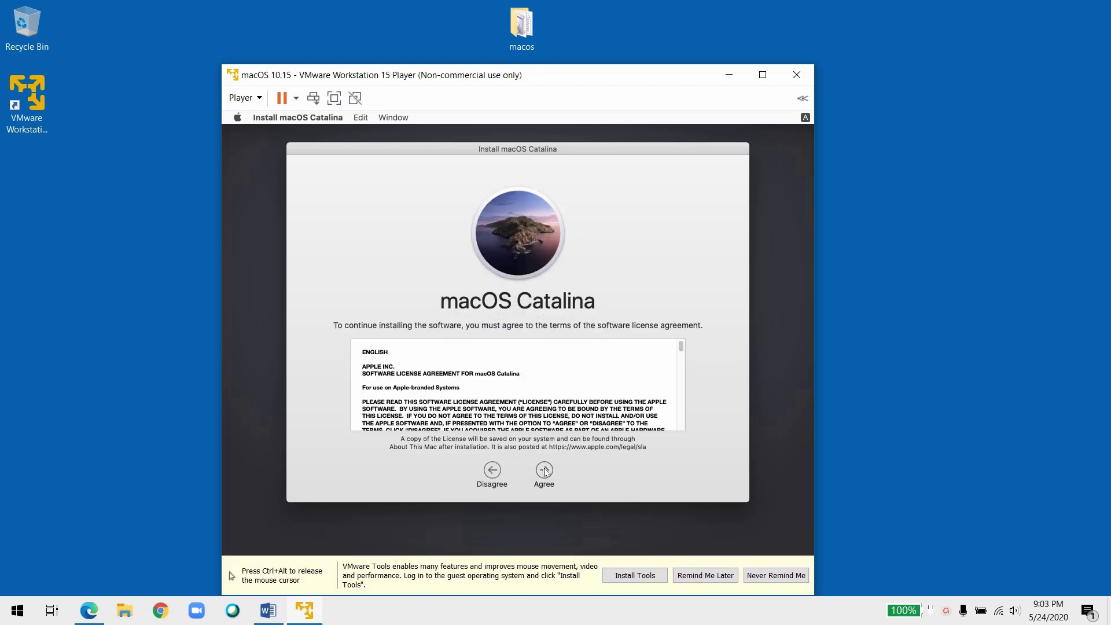
{"action": "left_click", "coordinate": [544, 471]}
{"action": "left_click", "coordinate": [613, 214]}
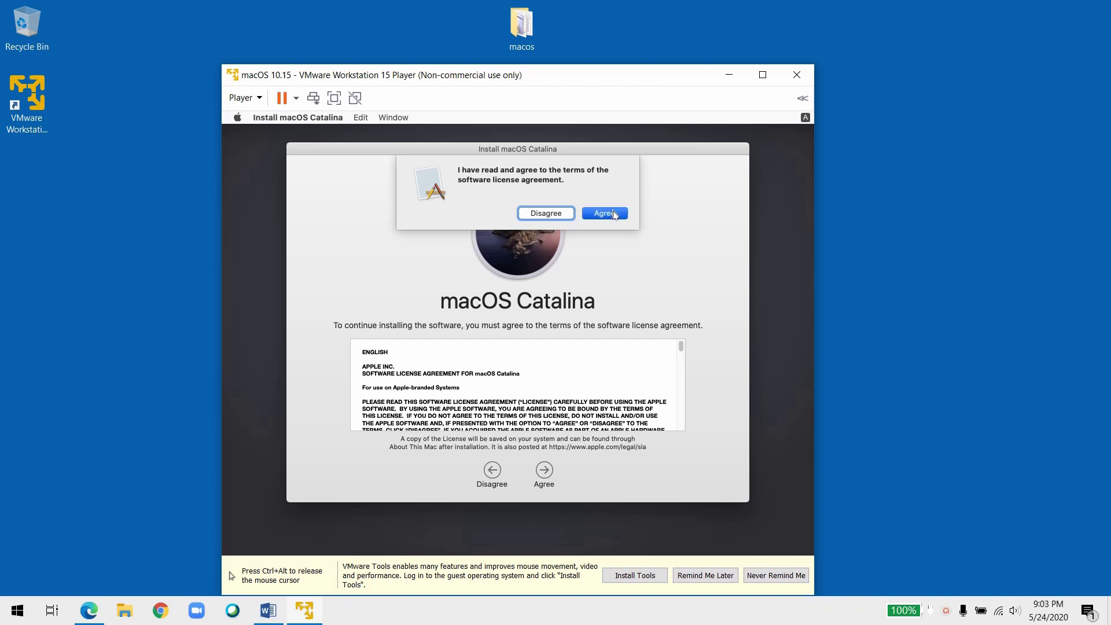
{"action": "left_click", "coordinate": [513, 397]}
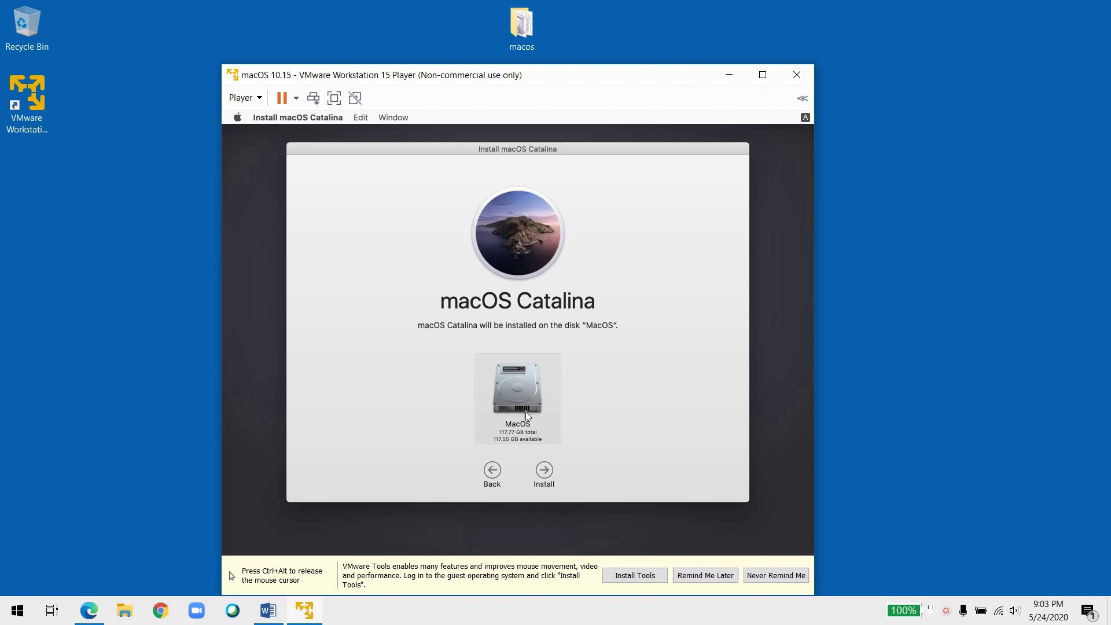
{"action": "left_click", "coordinate": [544, 472]}
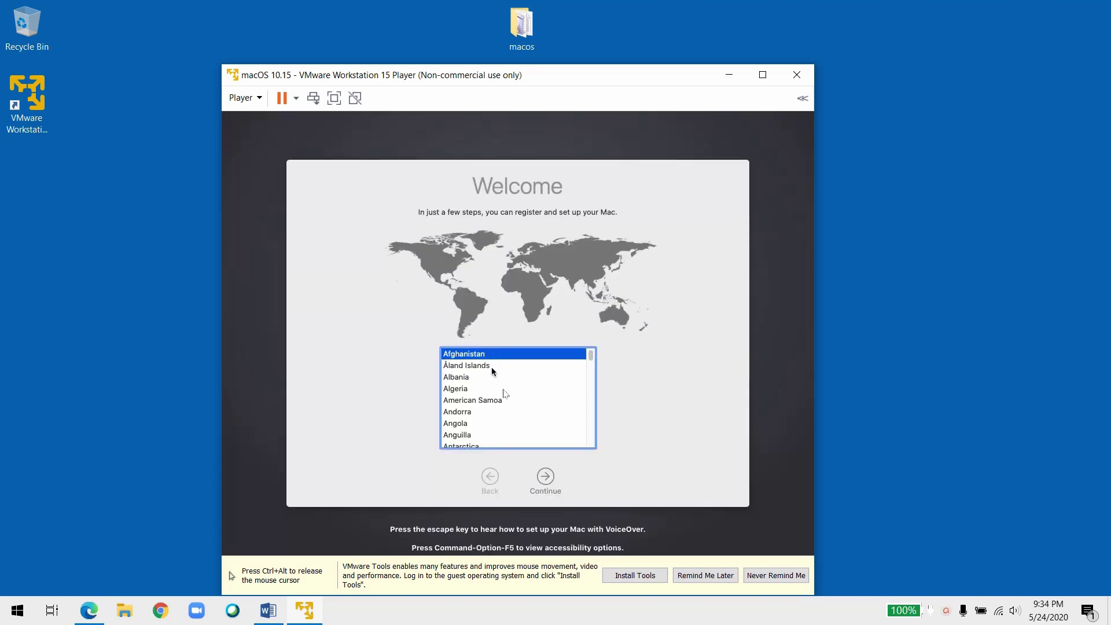
Step: Choose United Arab Emirates as the country and accept the suggested language settings
{"action": "scroll", "coordinate": [498, 385], "scroll_direction": "down", "scroll_amount": 15}
{"action": "scroll", "coordinate": [510, 397], "scroll_direction": "down", "scroll_amount": 10}
{"action": "scroll", "coordinate": [509, 397], "scroll_direction": "down", "scroll_amount": 15}
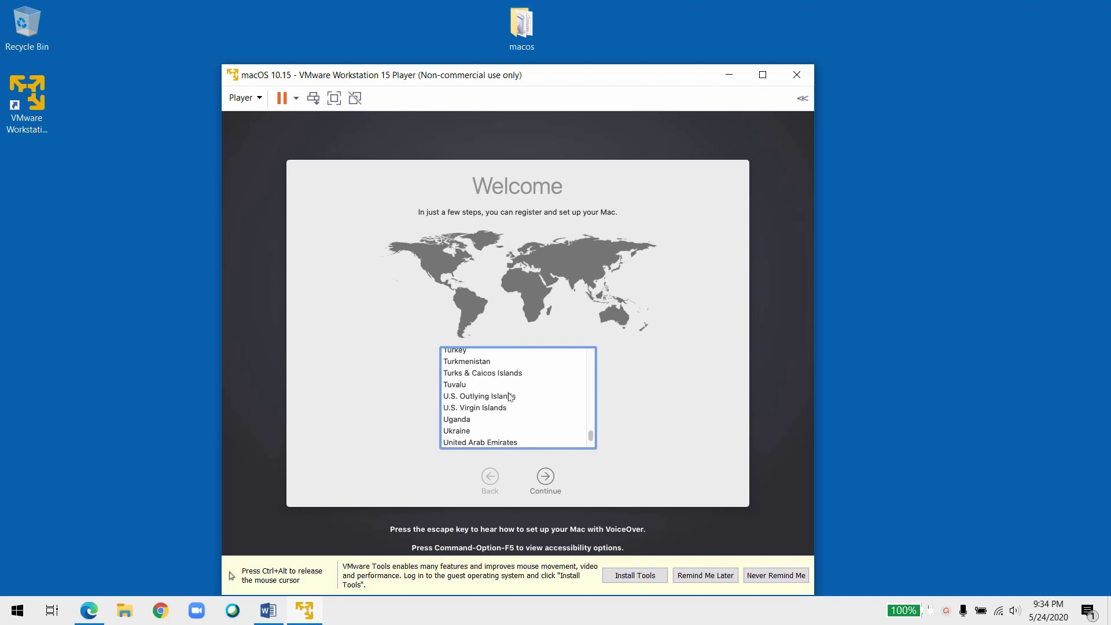
{"action": "scroll", "coordinate": [510, 397], "scroll_direction": "down", "scroll_amount": 3}
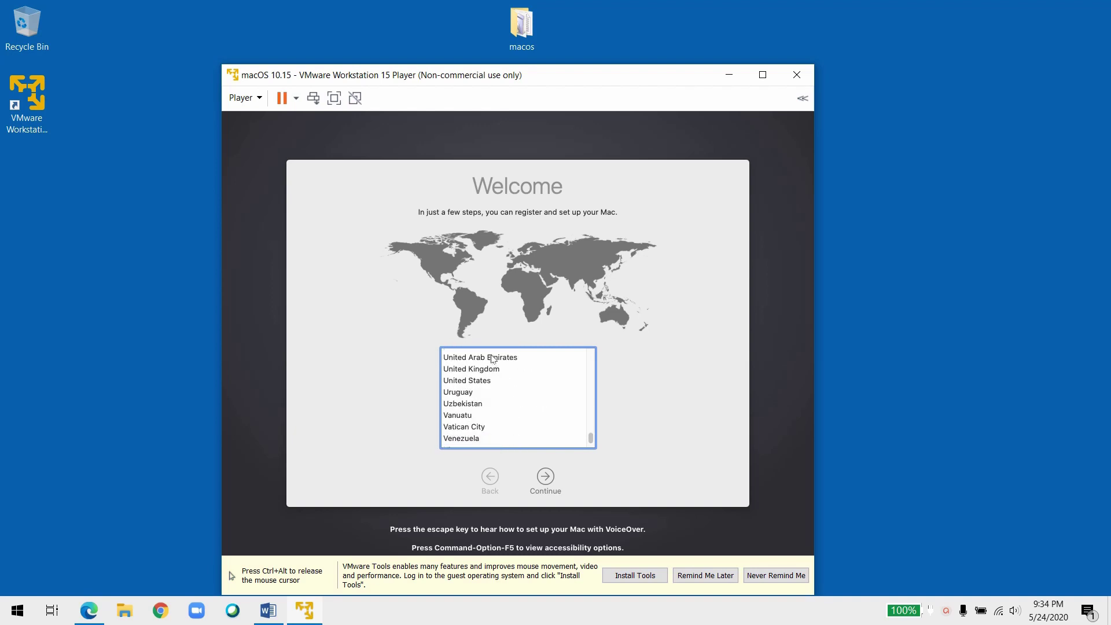
{"action": "left_click", "coordinate": [514, 357]}
{"action": "left_click", "coordinate": [545, 476]}
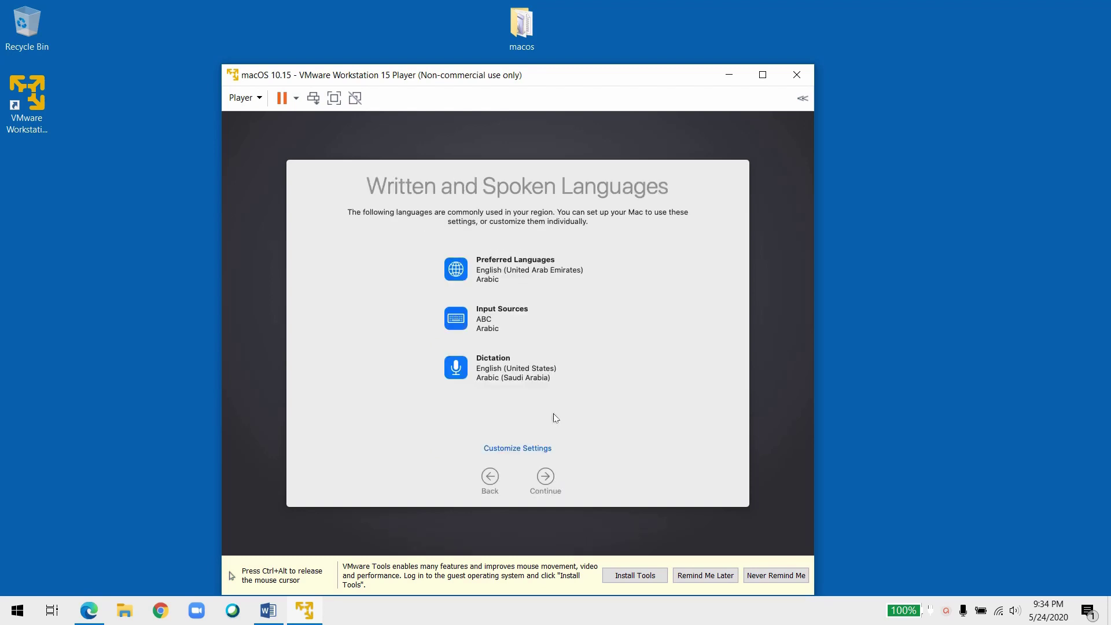
{"action": "left_click", "coordinate": [546, 479]}
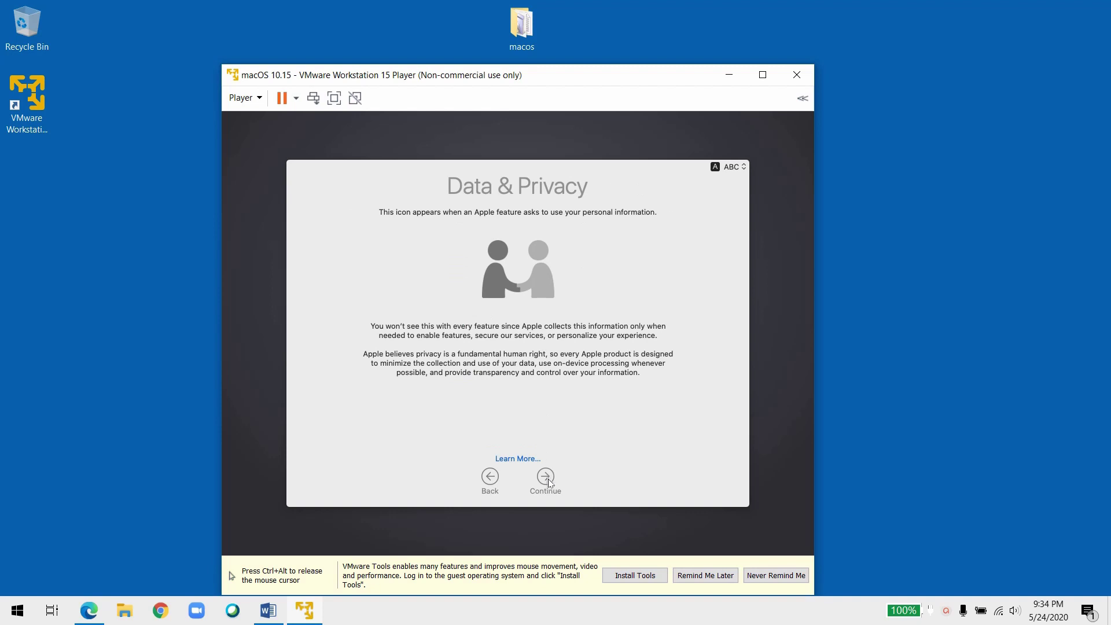
Step: Pass Data & Privacy, skip information transfer and Apple ID sign-in, and accept the Terms
{"action": "left_click", "coordinate": [547, 478]}
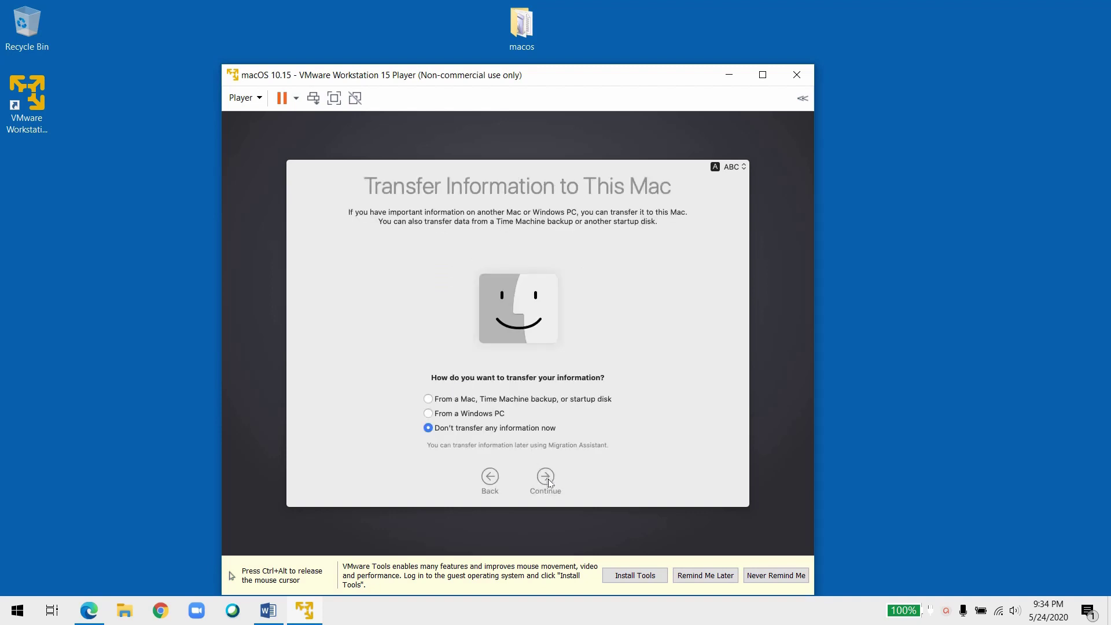
{"action": "left_click", "coordinate": [547, 479]}
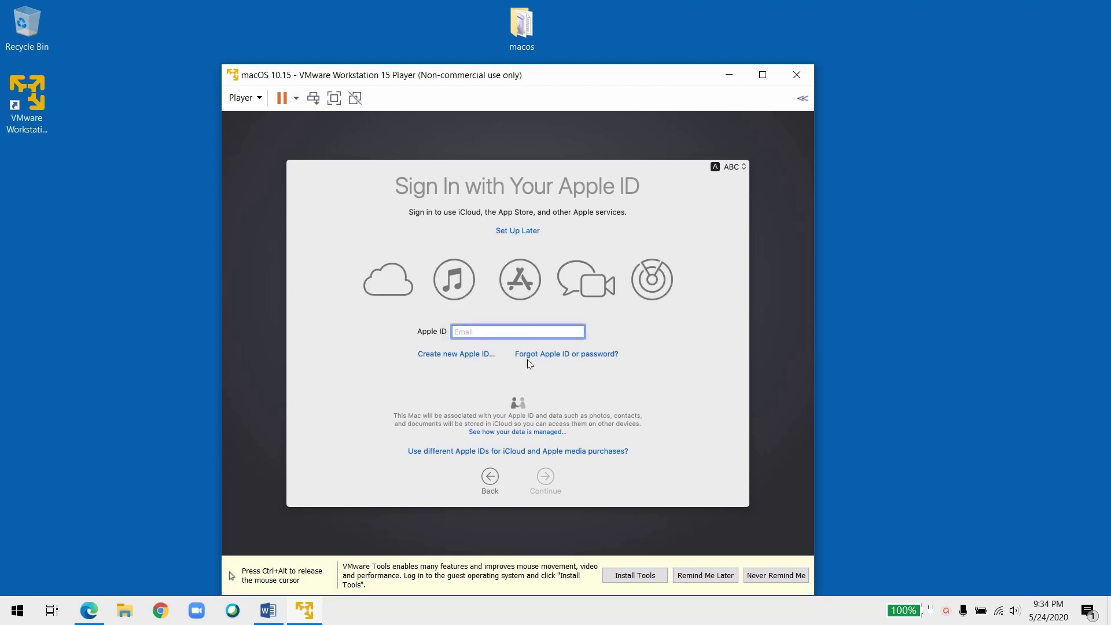
{"action": "left_click", "coordinate": [512, 231]}
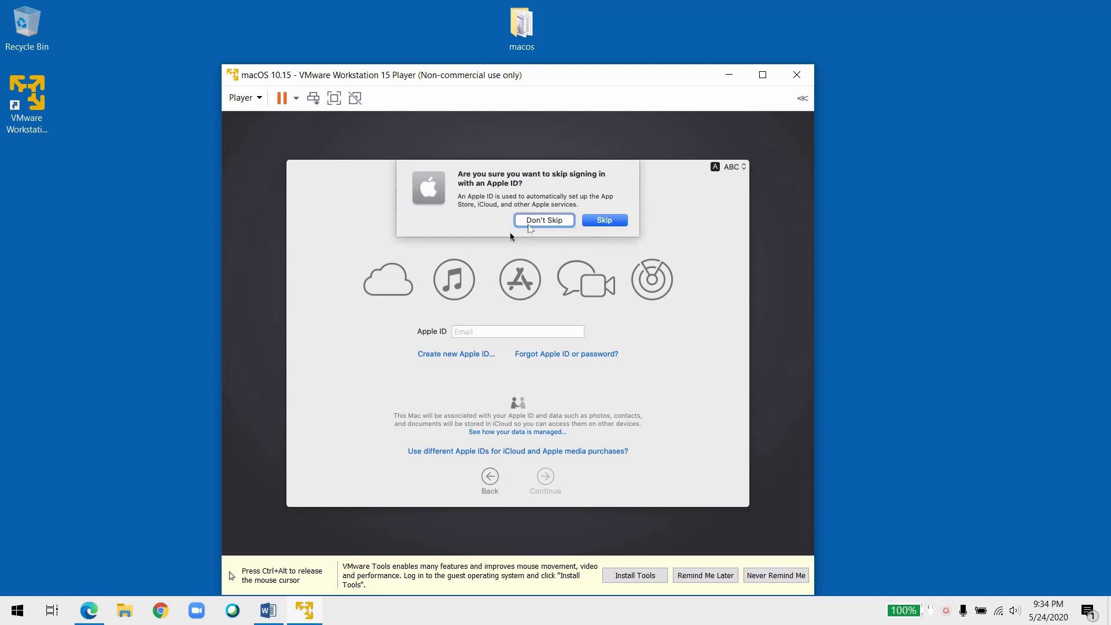
{"action": "left_click", "coordinate": [613, 225]}
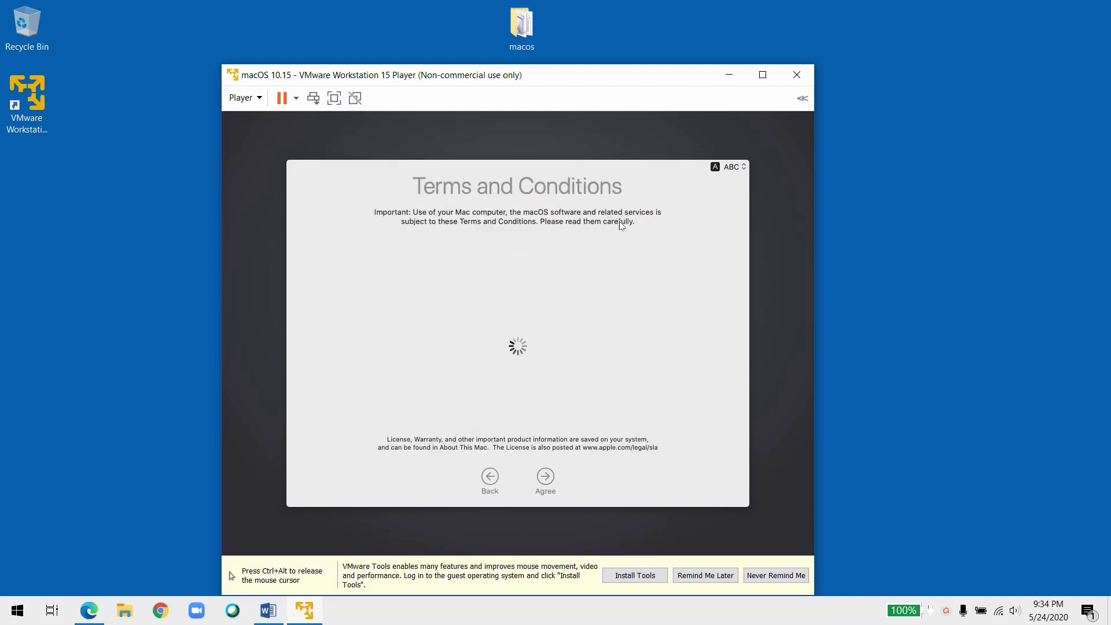
{"action": "left_click", "coordinate": [545, 477]}
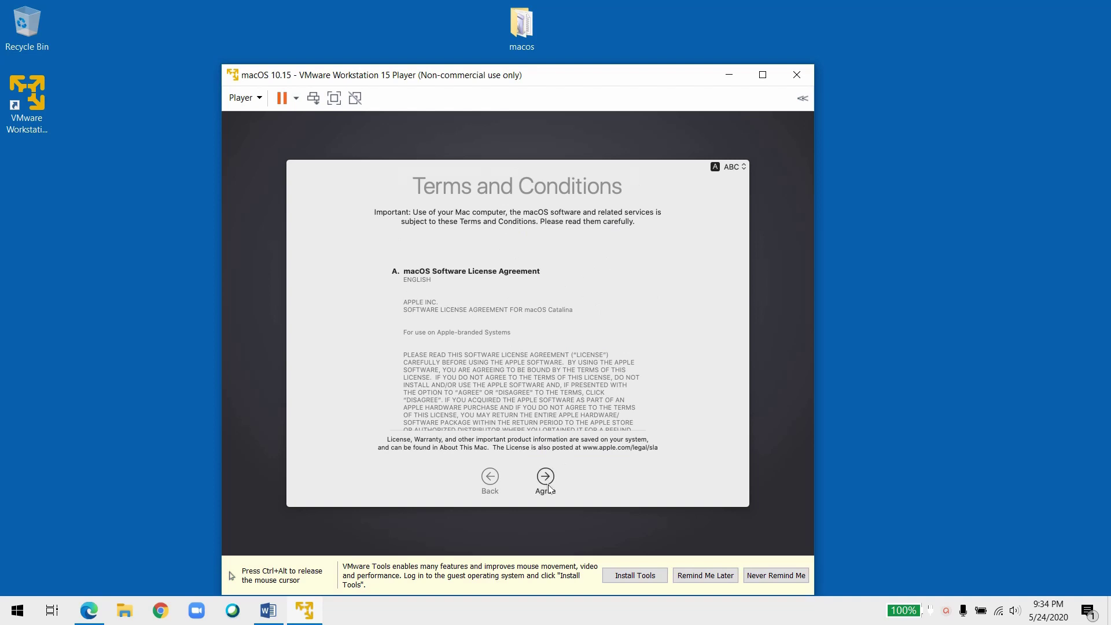
Step: Confirm the licence and create the computer account with the user's full name, account name and password
{"action": "left_click", "coordinate": [607, 220]}
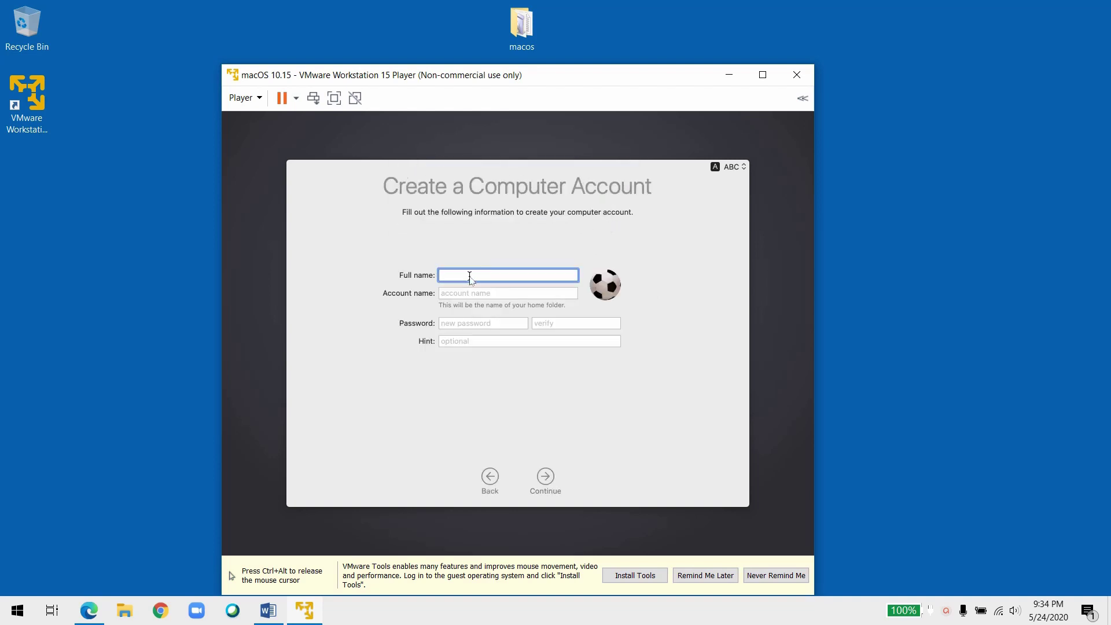
{"action": "type", "text": "Saurabh Kakkar"}
{"action": "key", "text": "Tab"}
{"action": "type", "text": "mekakkar"}
{"action": "key", "text": "Tab"}
{"action": "type", "text": "••••••••"}
{"action": "key", "text": "Tab"}
{"action": "type", "text": "••••••••"}
{"action": "left_click", "coordinate": [546, 480]}
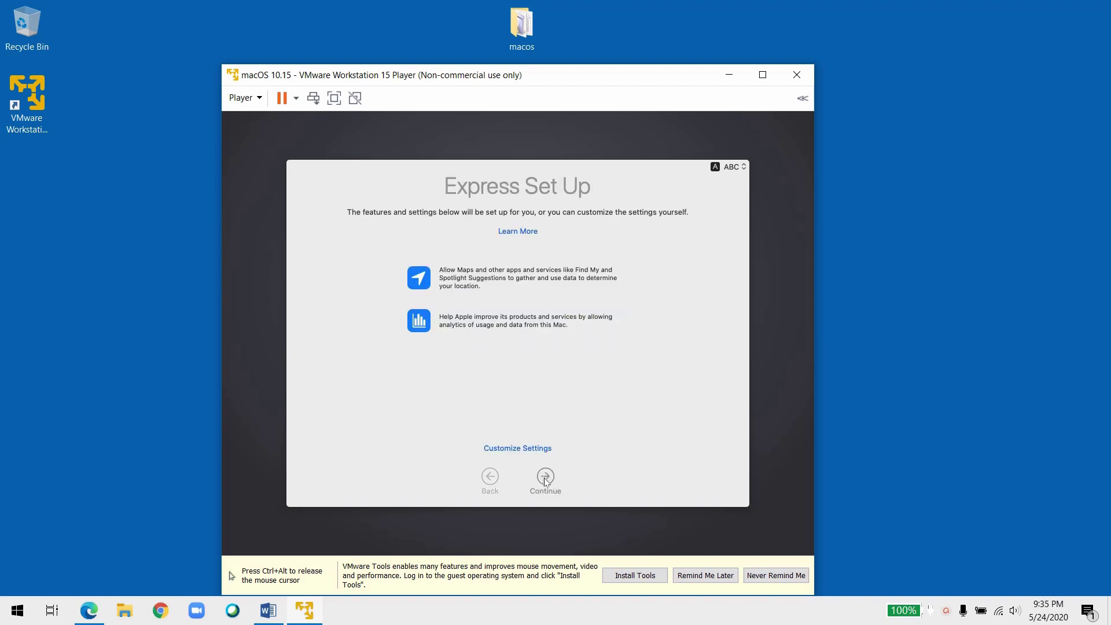
Step: Accept Express Set Up, skip analytics and Screen Time, disable Ask Siri, and keep Light appearance
{"action": "left_click", "coordinate": [545, 480]}
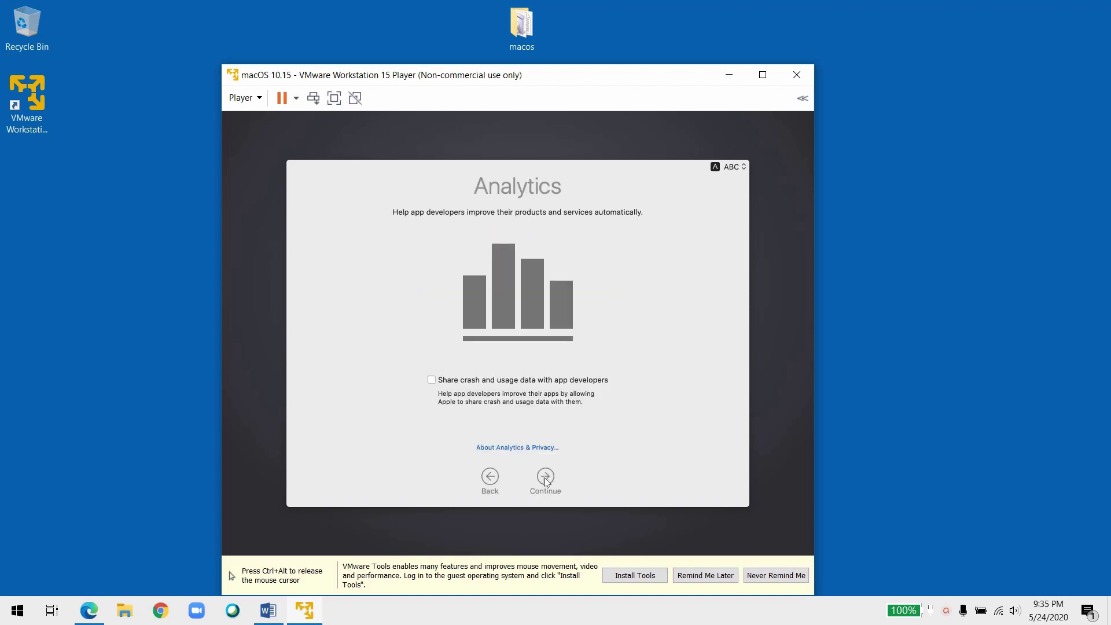
{"action": "left_click", "coordinate": [546, 480]}
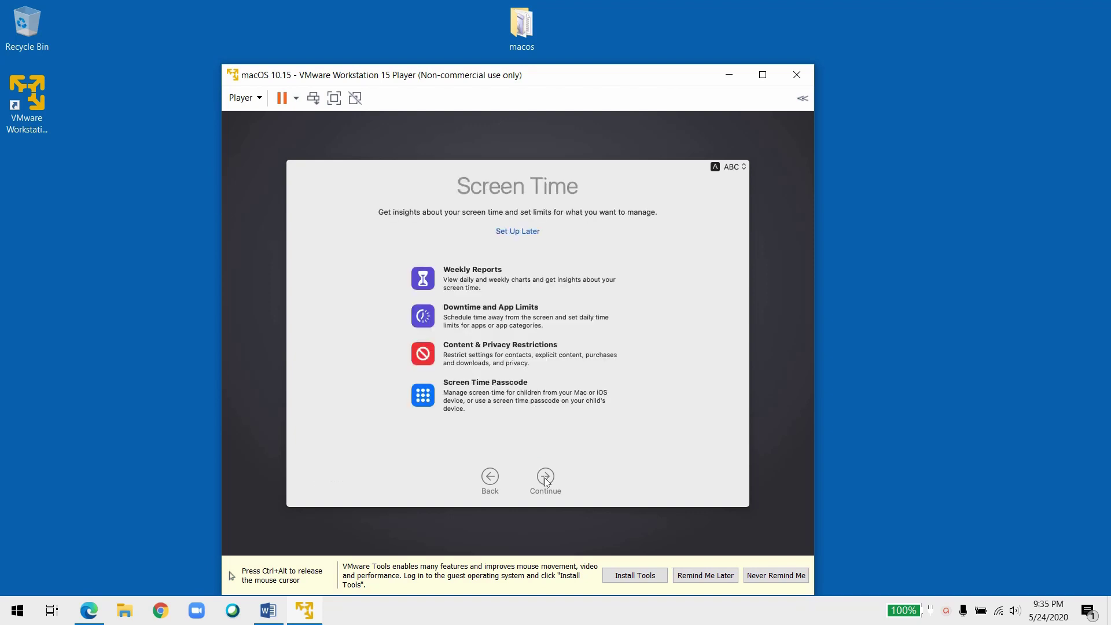
{"action": "left_click", "coordinate": [545, 480]}
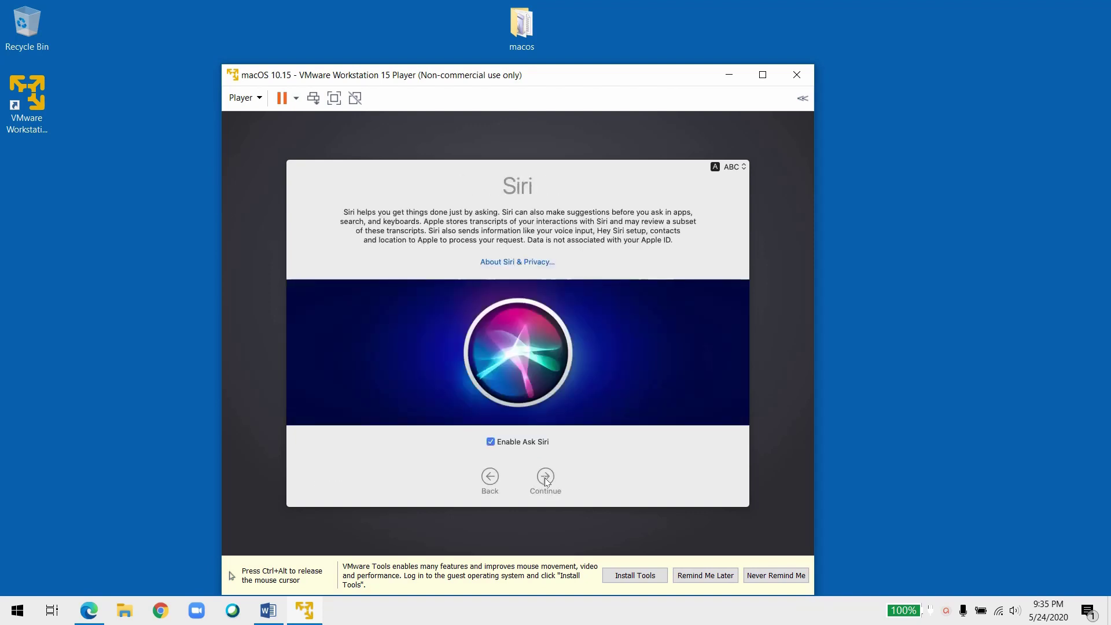
{"action": "left_click", "coordinate": [491, 442]}
{"action": "left_click", "coordinate": [550, 483]}
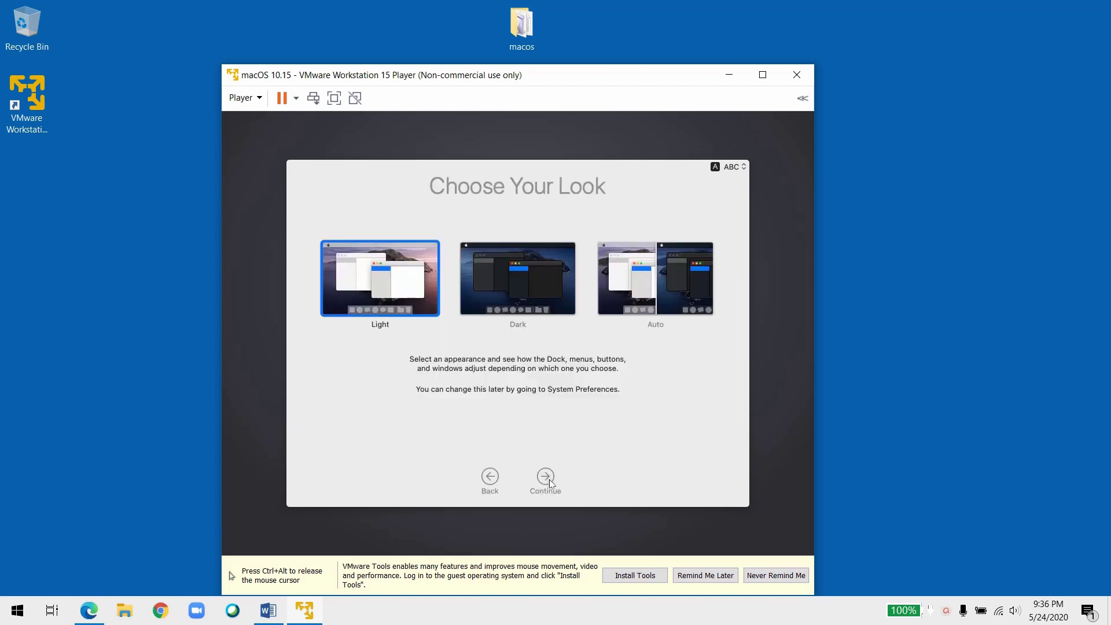
{"action": "left_click", "coordinate": [550, 483]}
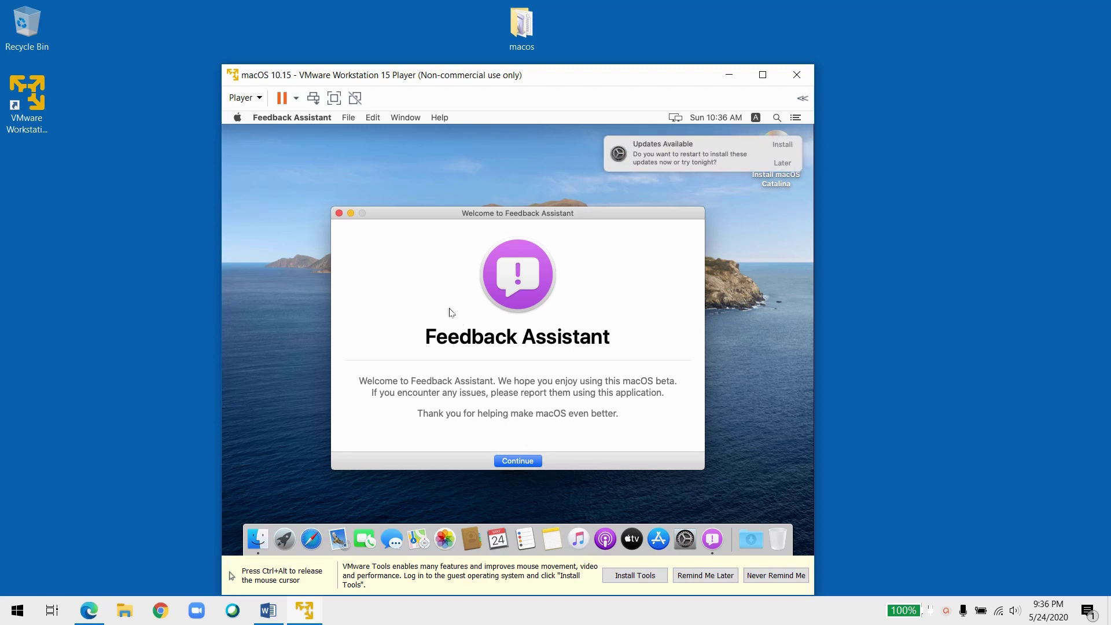
Step: Close Feedback Assistant and confirm in About This Mac that the guest runs Catalina 10.15.3
{"action": "left_click", "coordinate": [339, 214]}
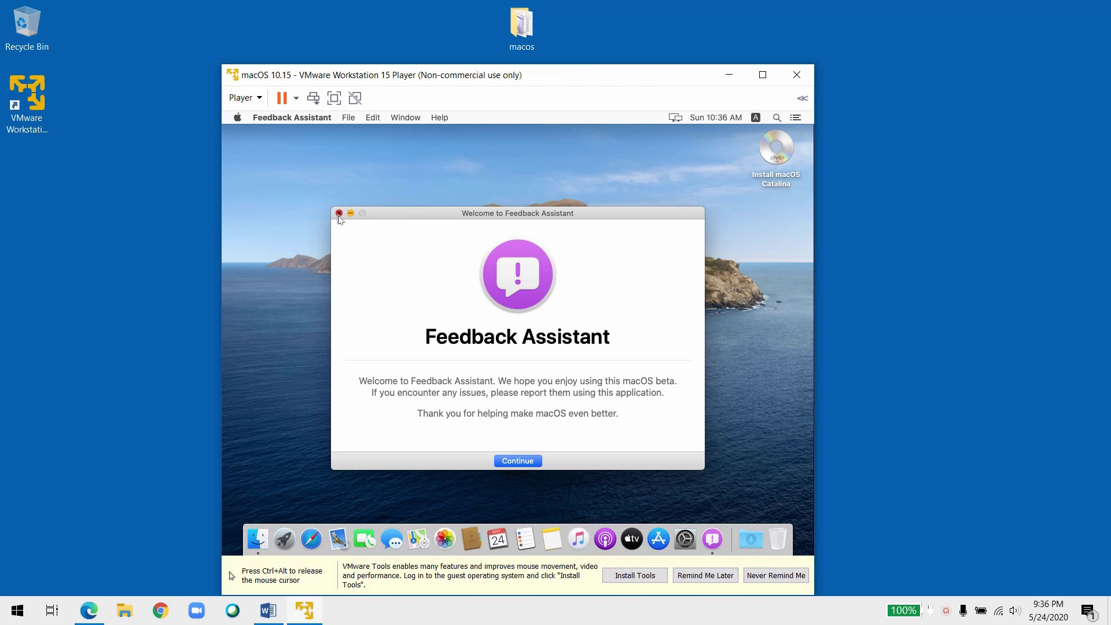
{"action": "left_click", "coordinate": [237, 118]}
{"action": "left_click", "coordinate": [261, 136]}
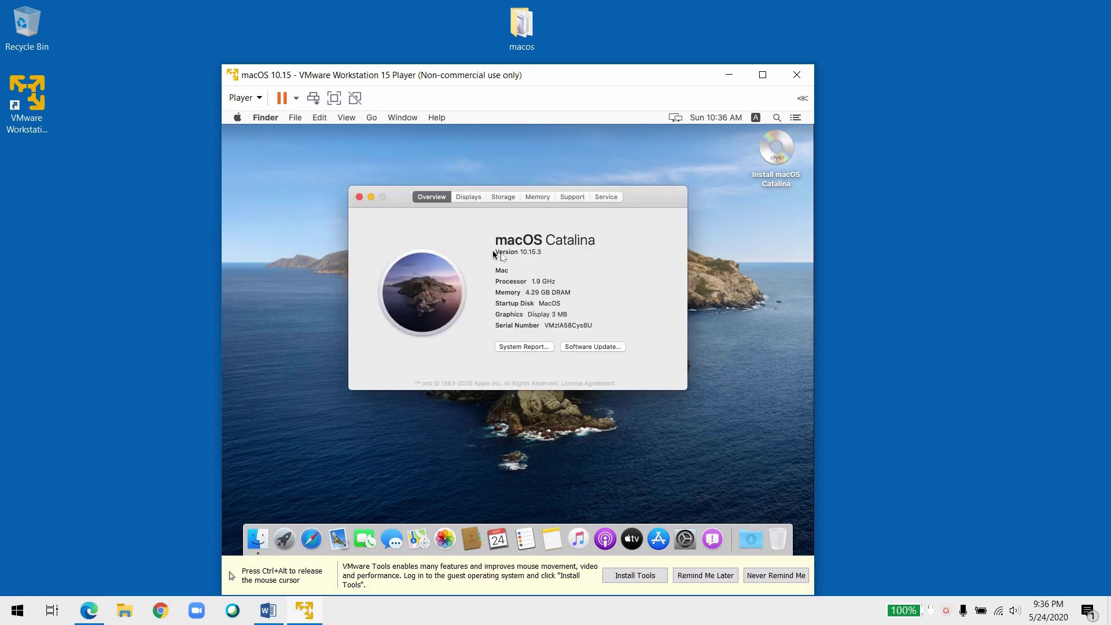
{"action": "left_click_drag", "start_coordinate": [541, 254], "coordinate": [520, 255]}
{"action": "left_click", "coordinate": [359, 197]}
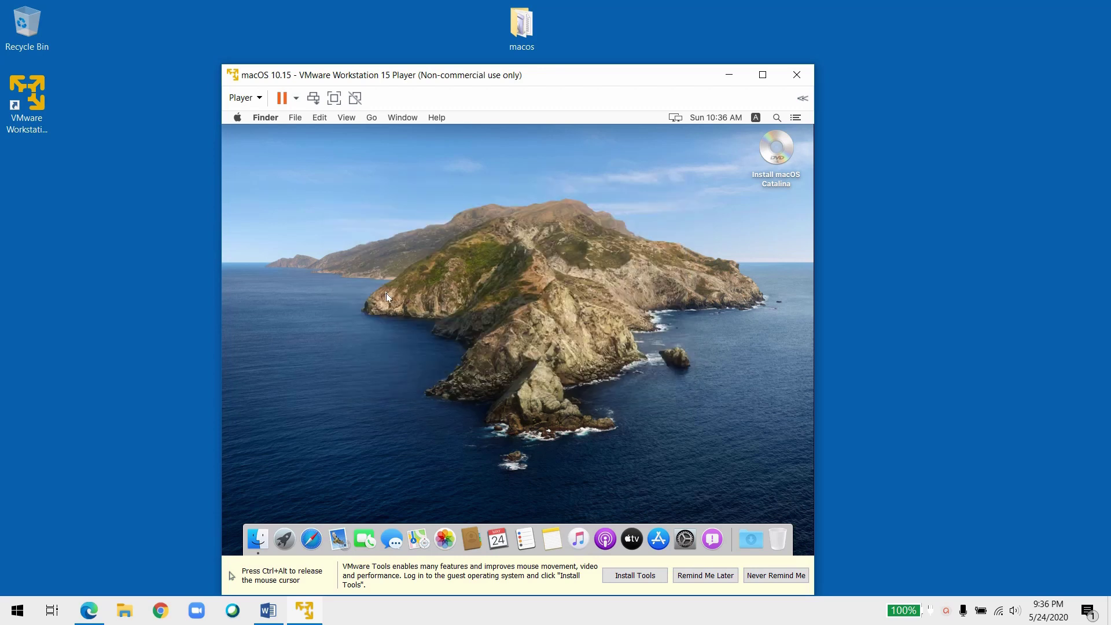
{"action": "key", "text": "ctrl+alt"}
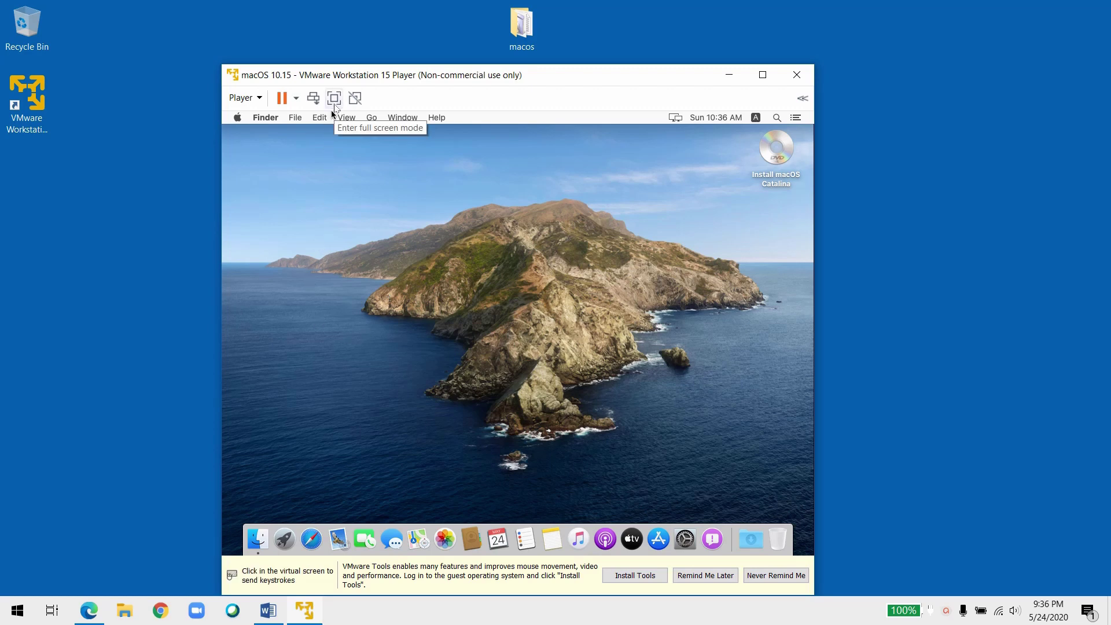
Step: Switch the VM to full screen and back, then move its window higher on the desktop
{"action": "left_click", "coordinate": [334, 99]}
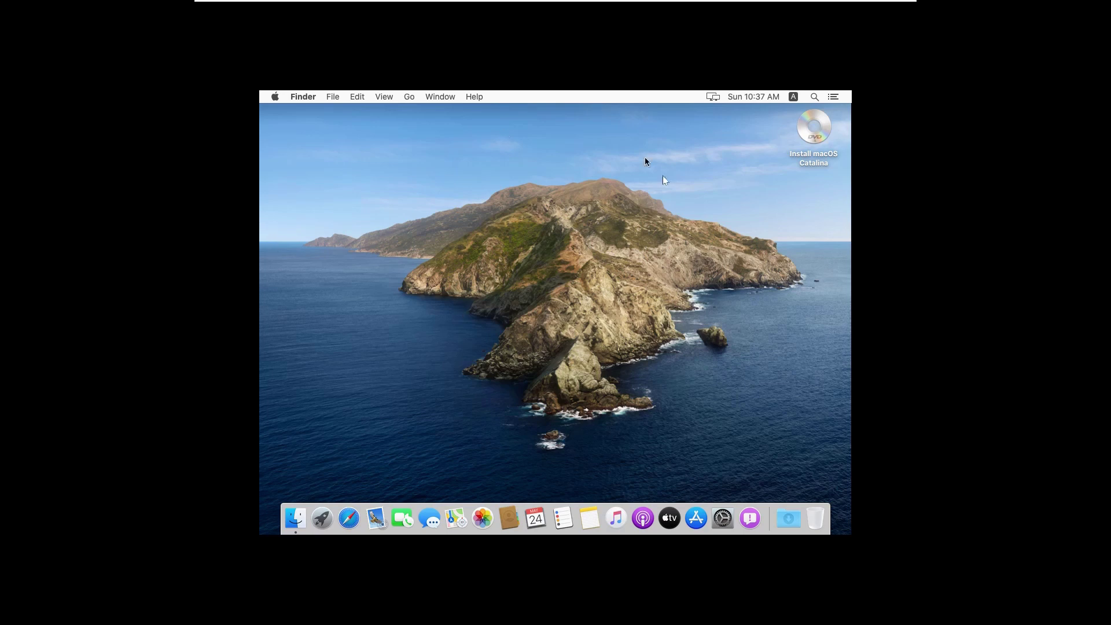
{"action": "mouse_move", "coordinate": [371, 5]}
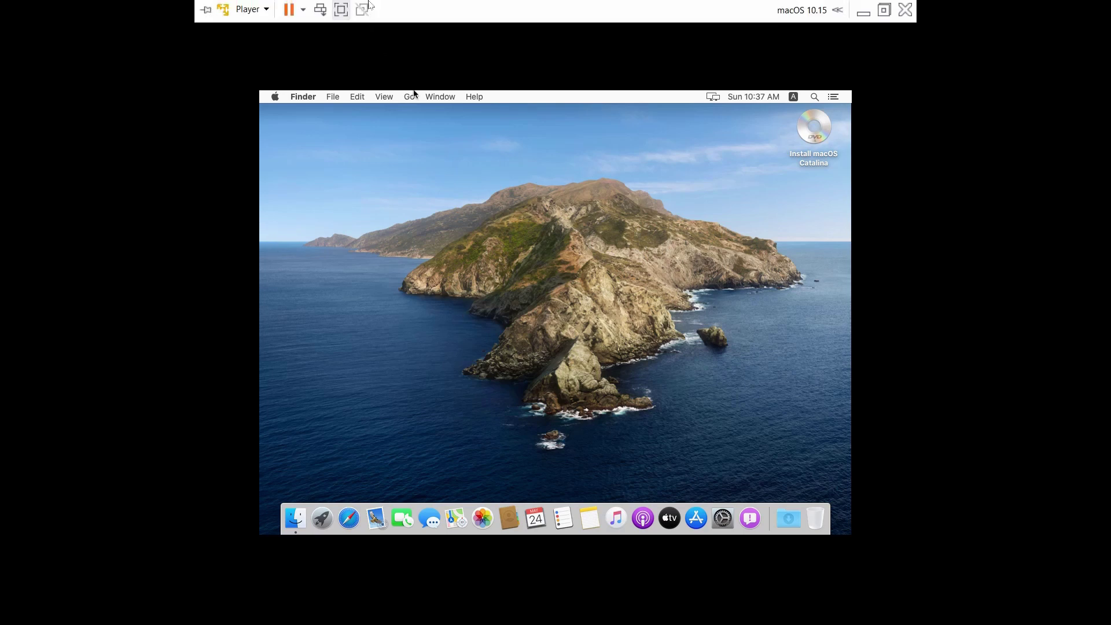
{"action": "left_click", "coordinate": [338, 13]}
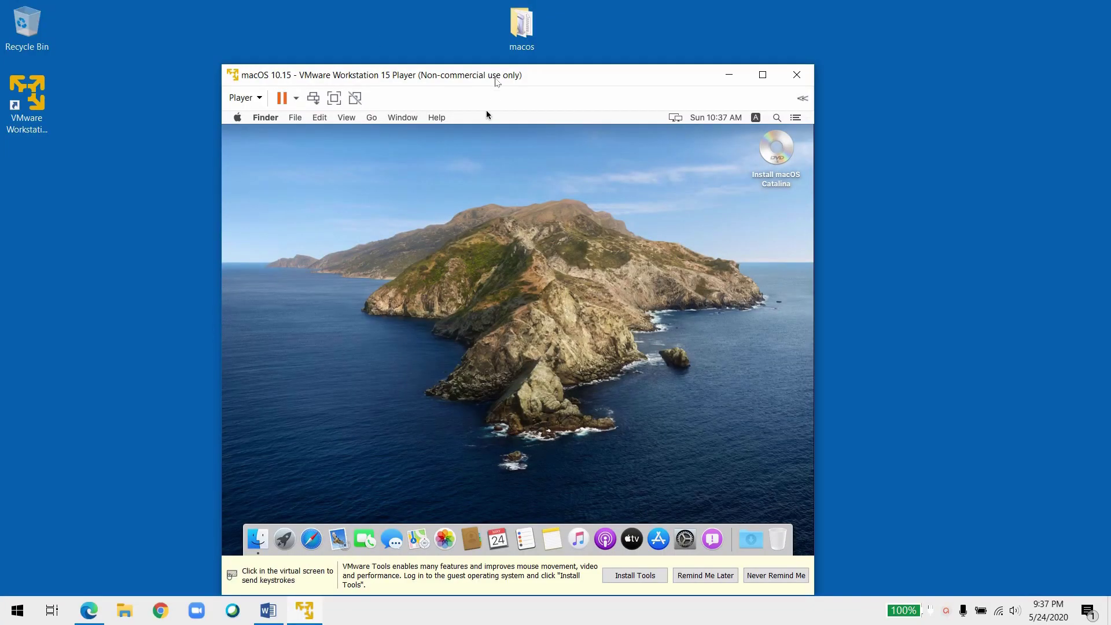
{"action": "left_click_drag", "start_coordinate": [488, 82], "coordinate": [495, 62]}
{"action": "left_click", "coordinate": [502, 258]}
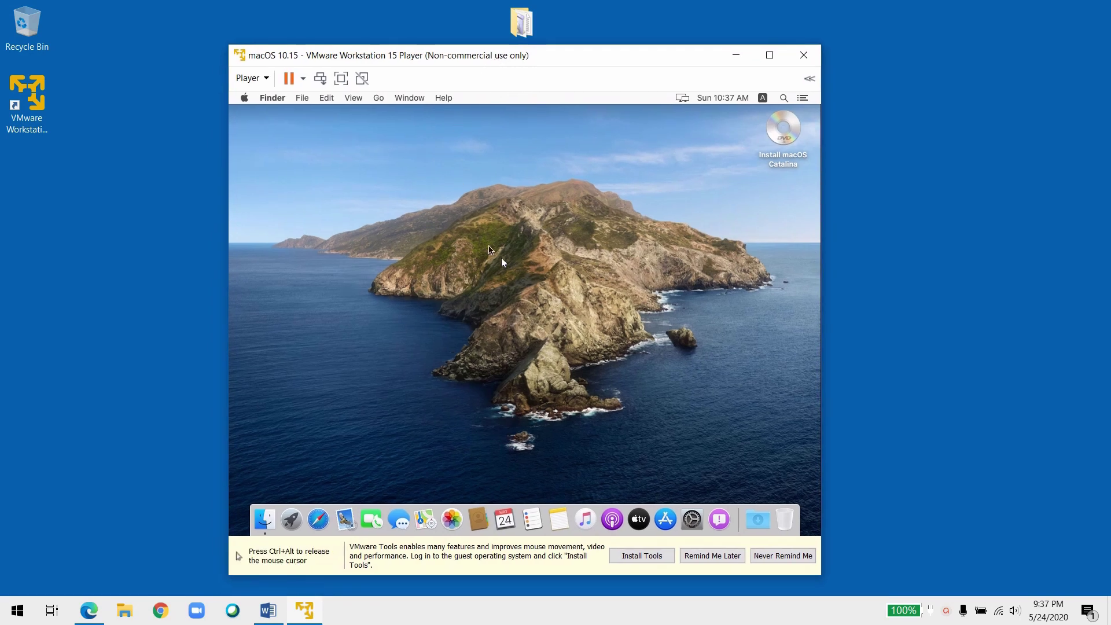
{"action": "left_click", "coordinate": [779, 165]}
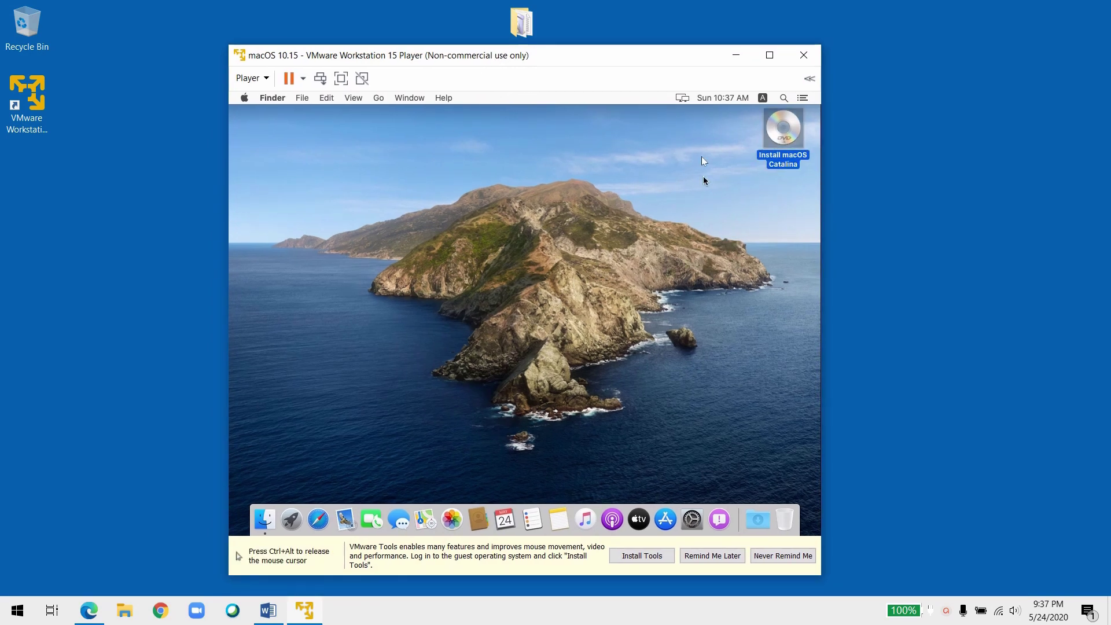
Step: Eject the Install macOS Catalina disc from the desktop and release the mouse from the VM
{"action": "right_click", "coordinate": [777, 144]}
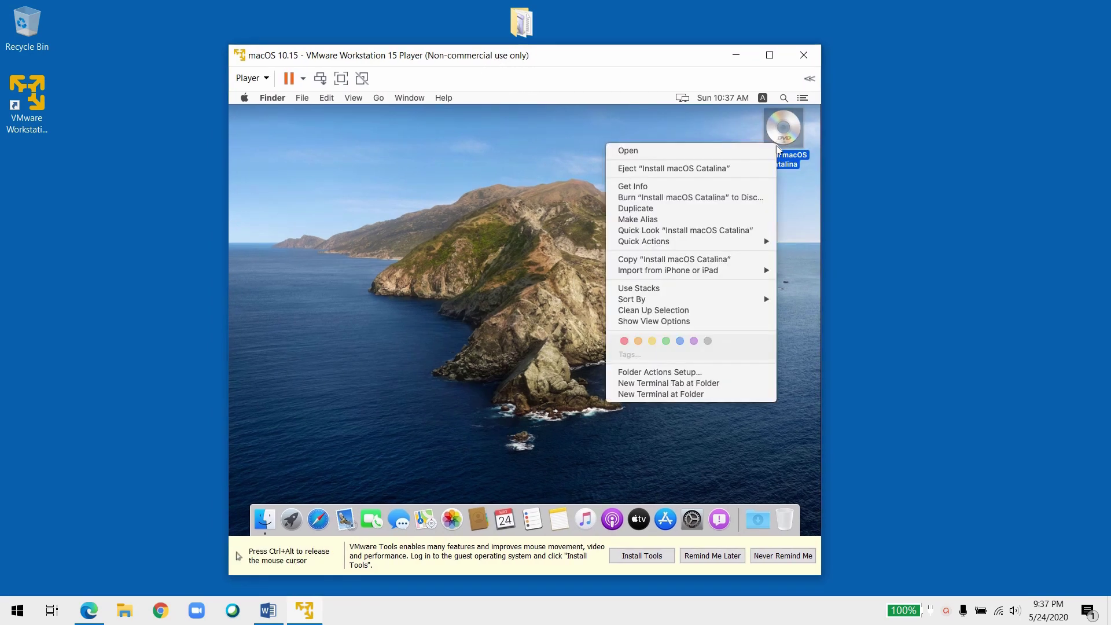
{"action": "left_click", "coordinate": [663, 171]}
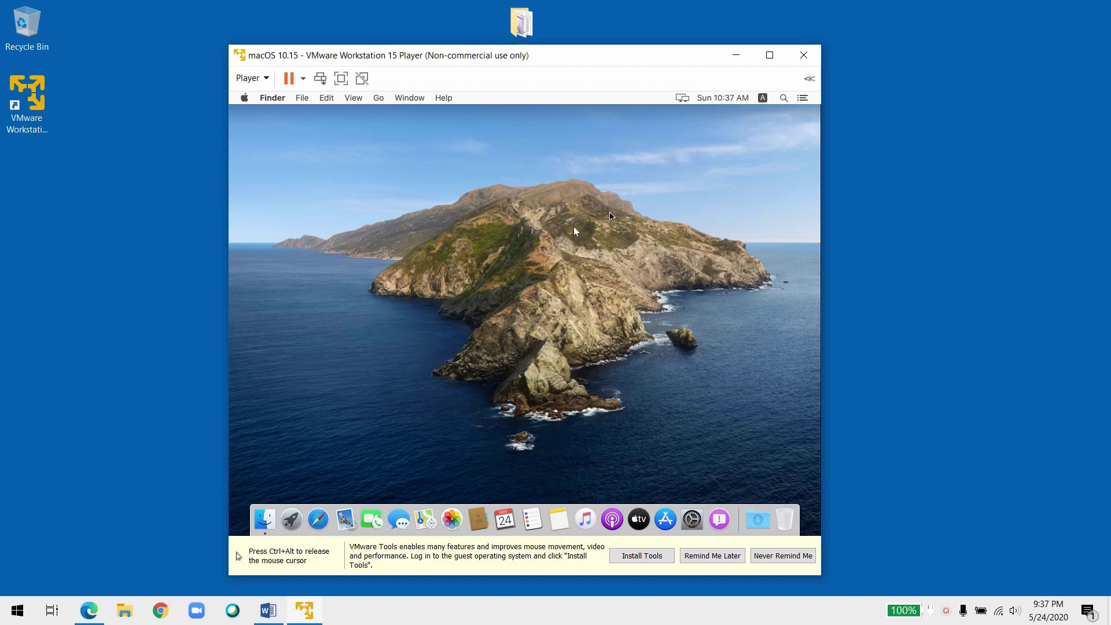
{"action": "right_click", "coordinate": [466, 196]}
{"action": "left_click", "coordinate": [398, 252]}
{"action": "key", "text": "ctrl+alt"}
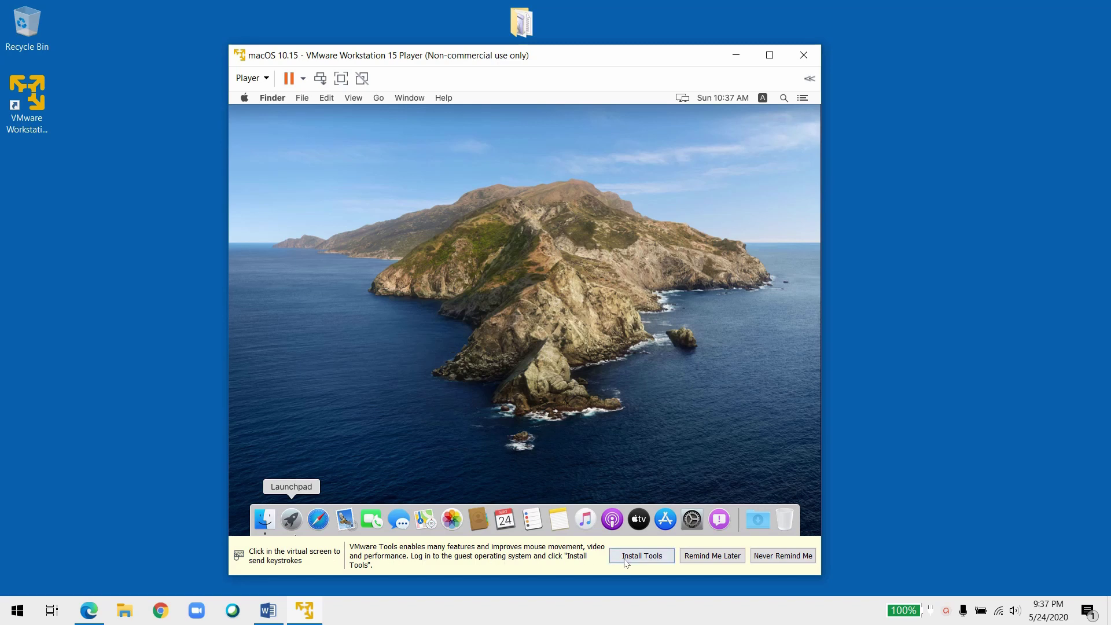
Step: Run the Install VMware Tools package as a standard install, authorising it with the account password
{"action": "left_click", "coordinate": [642, 556]}
{"action": "left_click", "coordinate": [639, 489]}
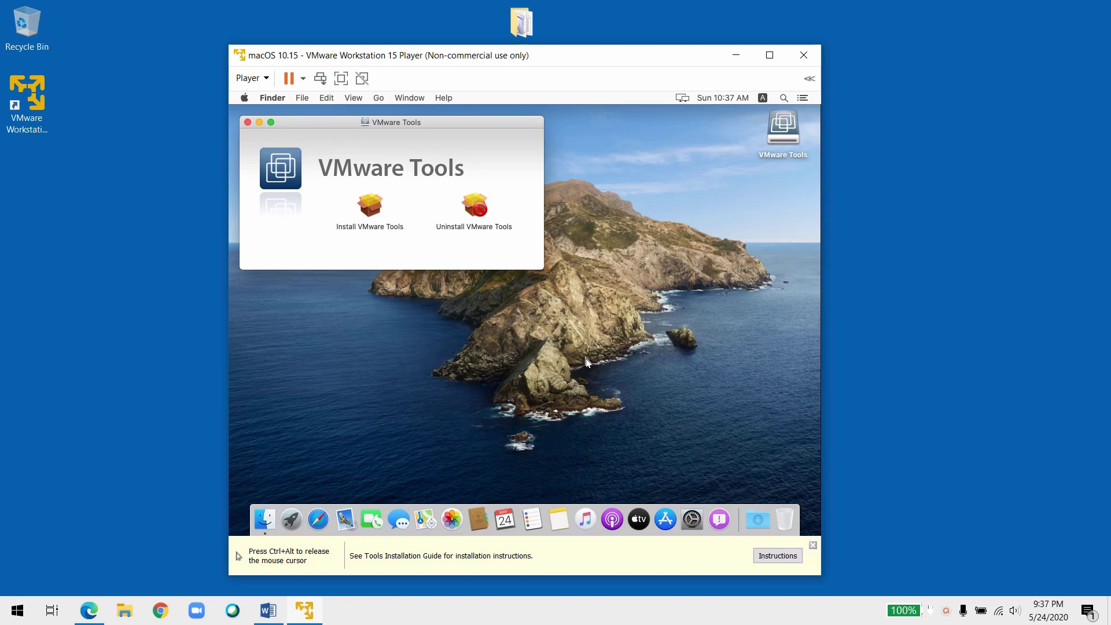
{"action": "double_click", "coordinate": [370, 204]}
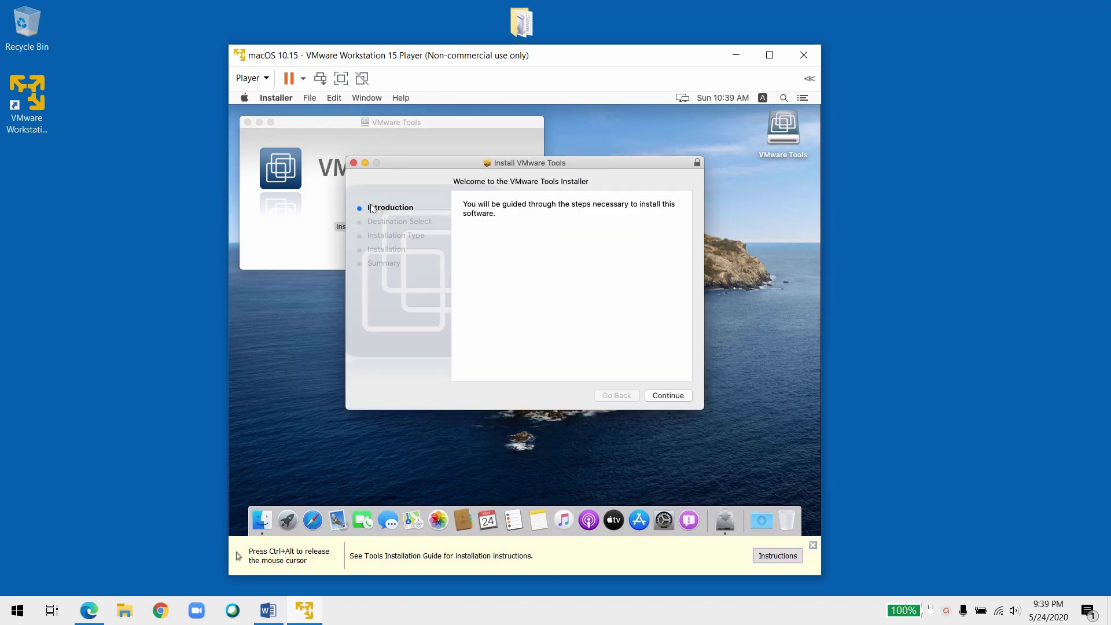
{"action": "left_click", "coordinate": [680, 398]}
{"action": "left_click", "coordinate": [680, 398]}
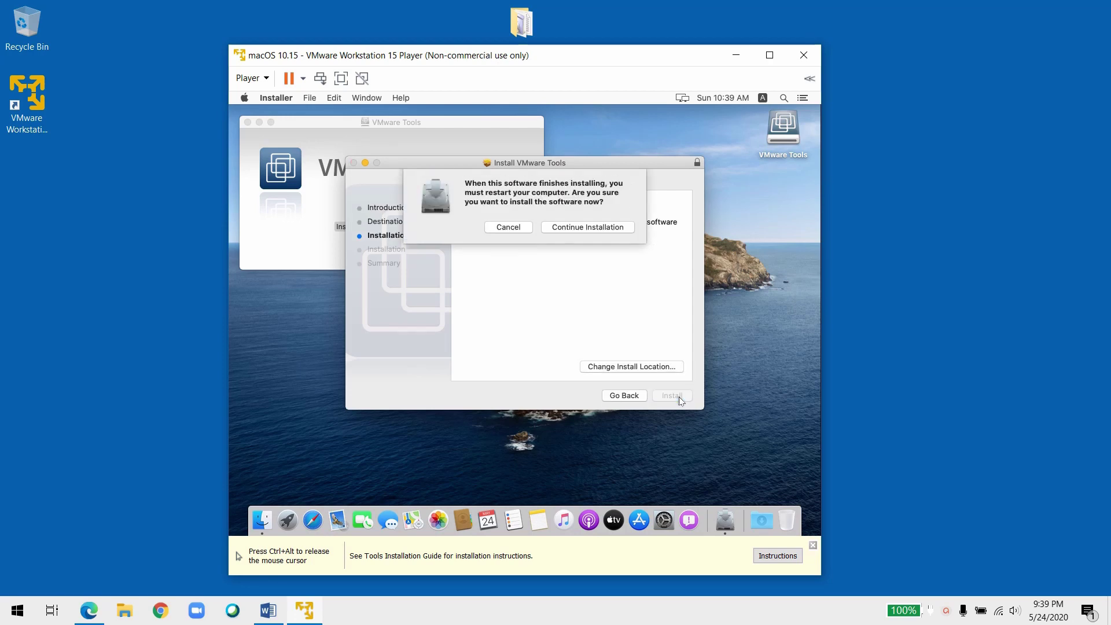
{"action": "left_click", "coordinate": [585, 227]}
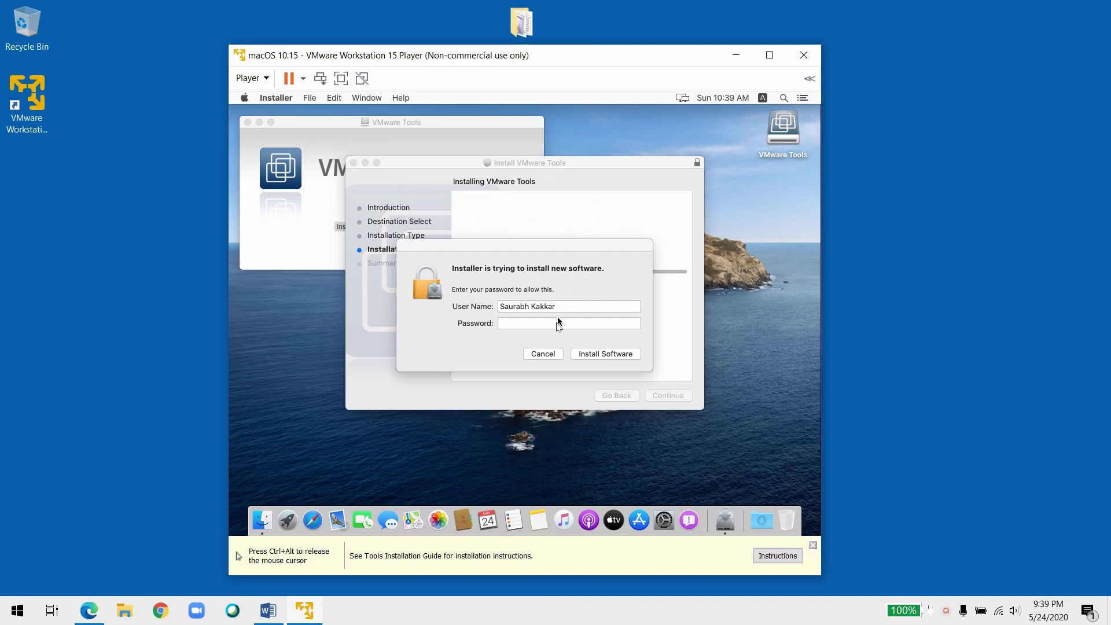
{"action": "left_click", "coordinate": [558, 326]}
{"action": "type", "text": "••••••••"}
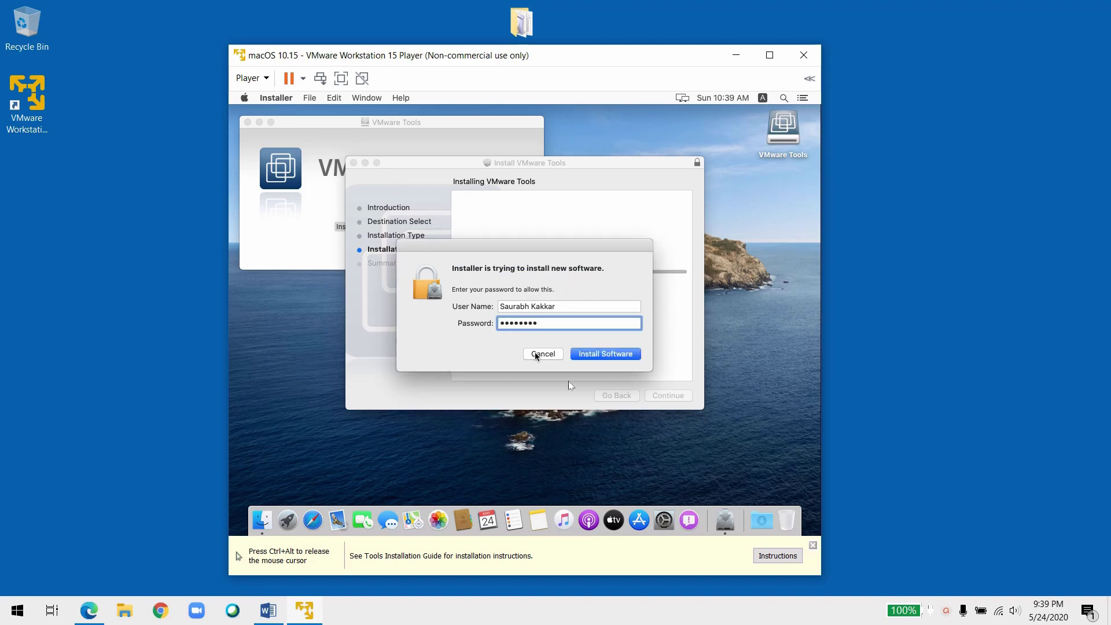
{"action": "left_click", "coordinate": [616, 356]}
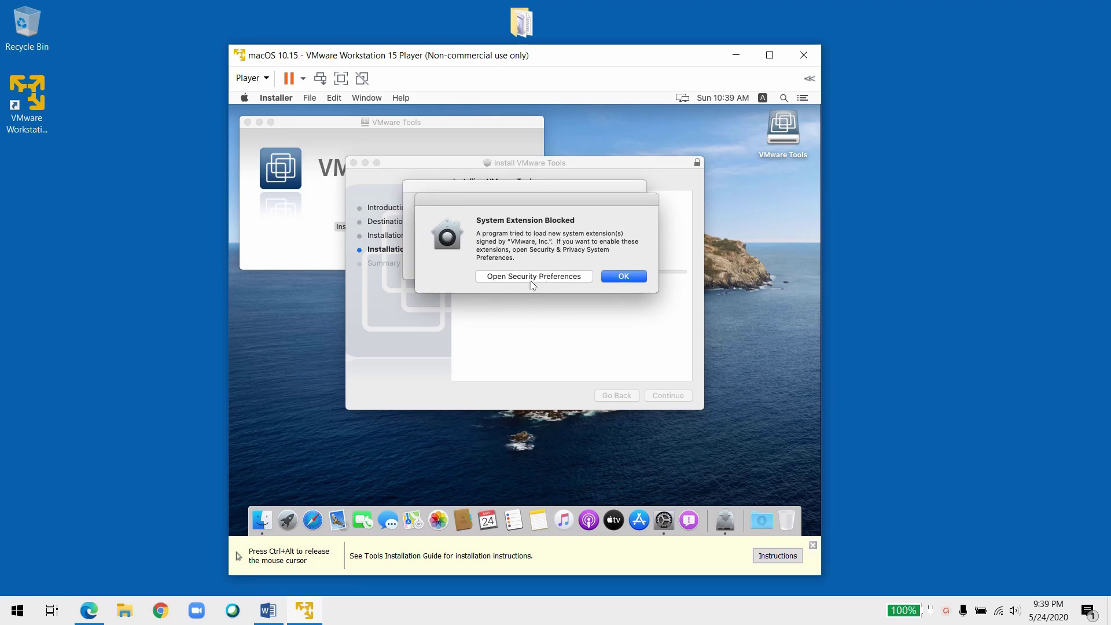
Step: Allow VMware's blocked system software in Security & Privacy, unlocking with the password and re-locking afterwards
{"action": "left_click", "coordinate": [615, 279]}
{"action": "left_click", "coordinate": [537, 266]}
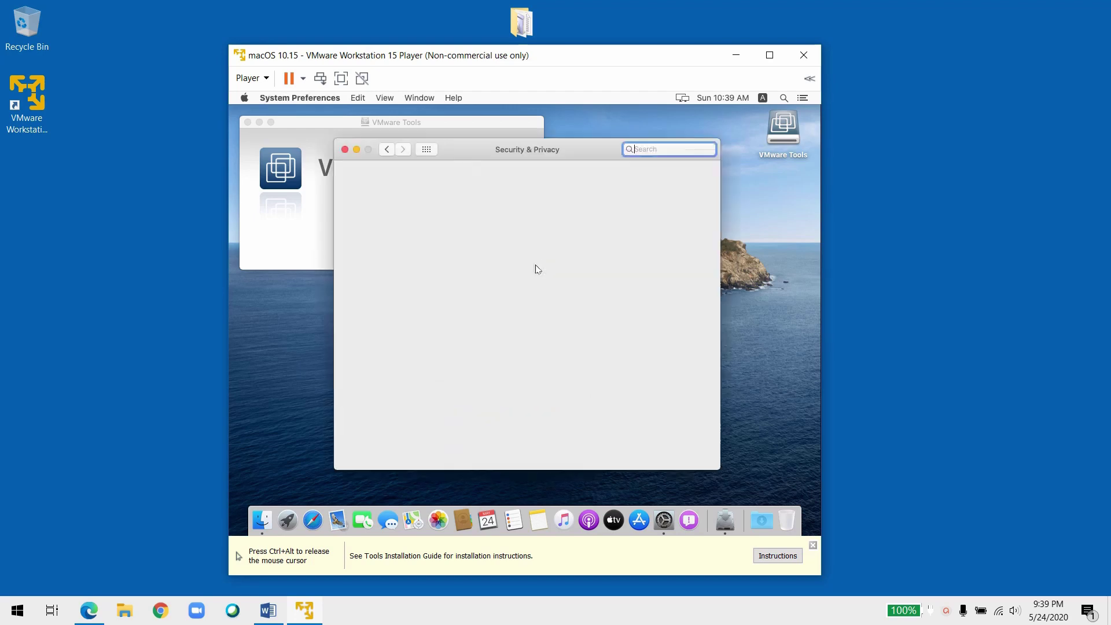
{"action": "mouse_move", "coordinate": [507, 158]}
{"action": "left_mouse_down"}
{"action": "mouse_move", "coordinate": [618, 334]}
{"action": "mouse_move", "coordinate": [554, 403]}
{"action": "mouse_move", "coordinate": [504, 187]}
{"action": "mouse_move", "coordinate": [515, 156]}
{"action": "left_mouse_up"}
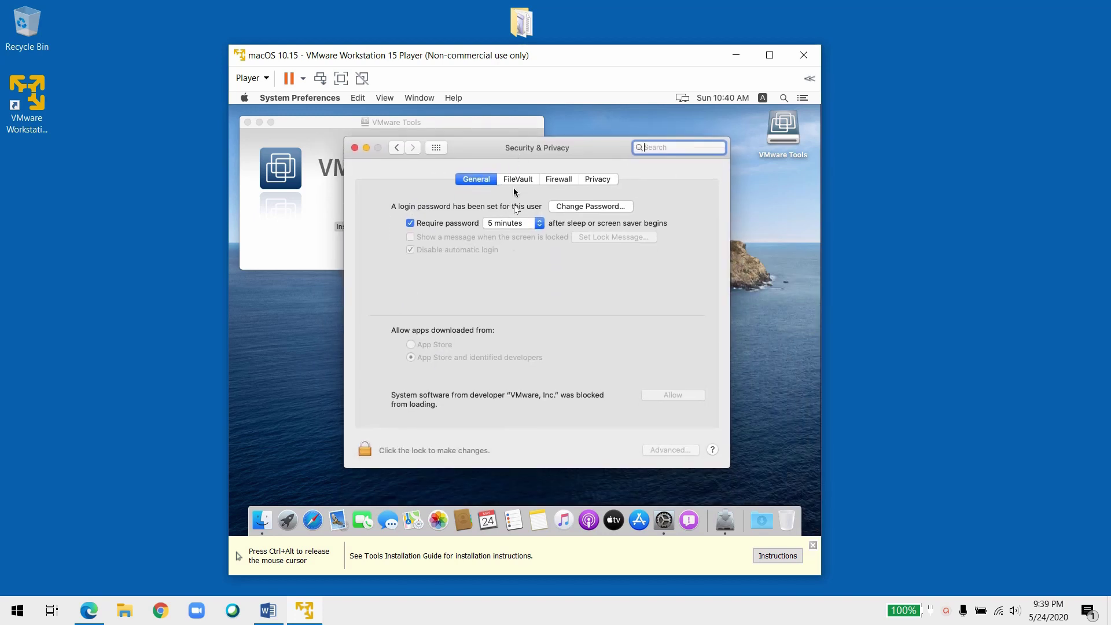
{"action": "left_click", "coordinate": [369, 451]}
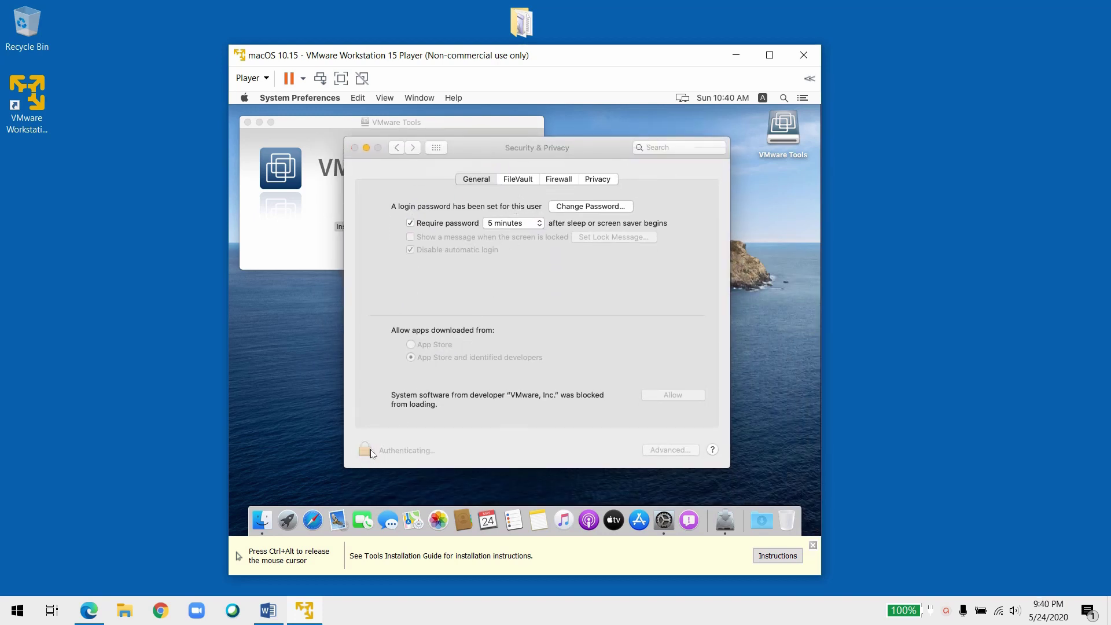
{"action": "type", "text": "••••••••"}
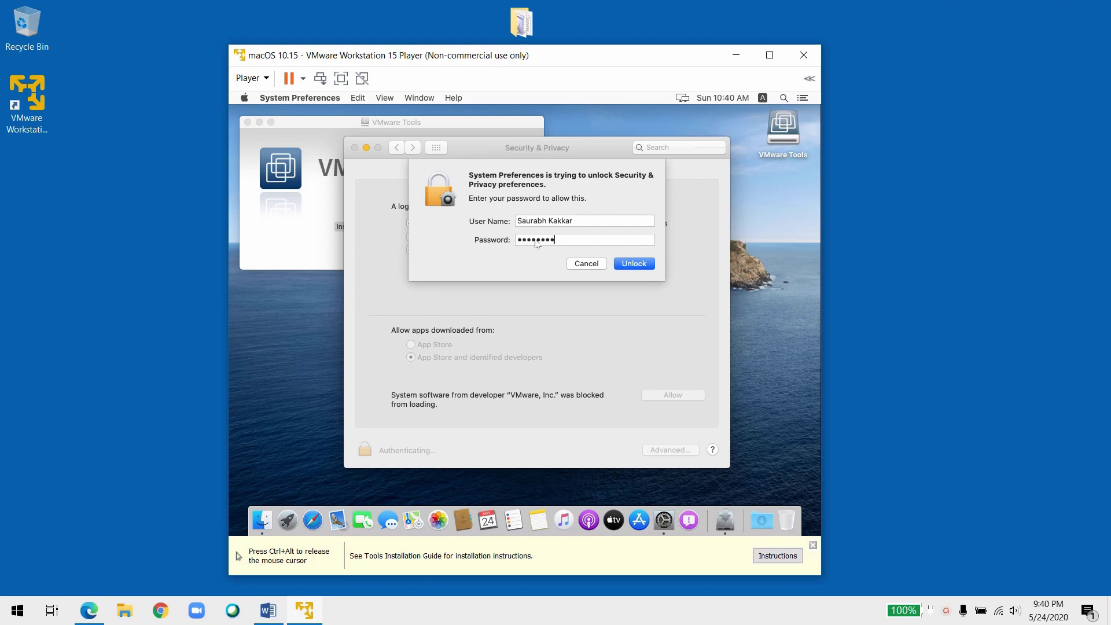
{"action": "left_click", "coordinate": [624, 267]}
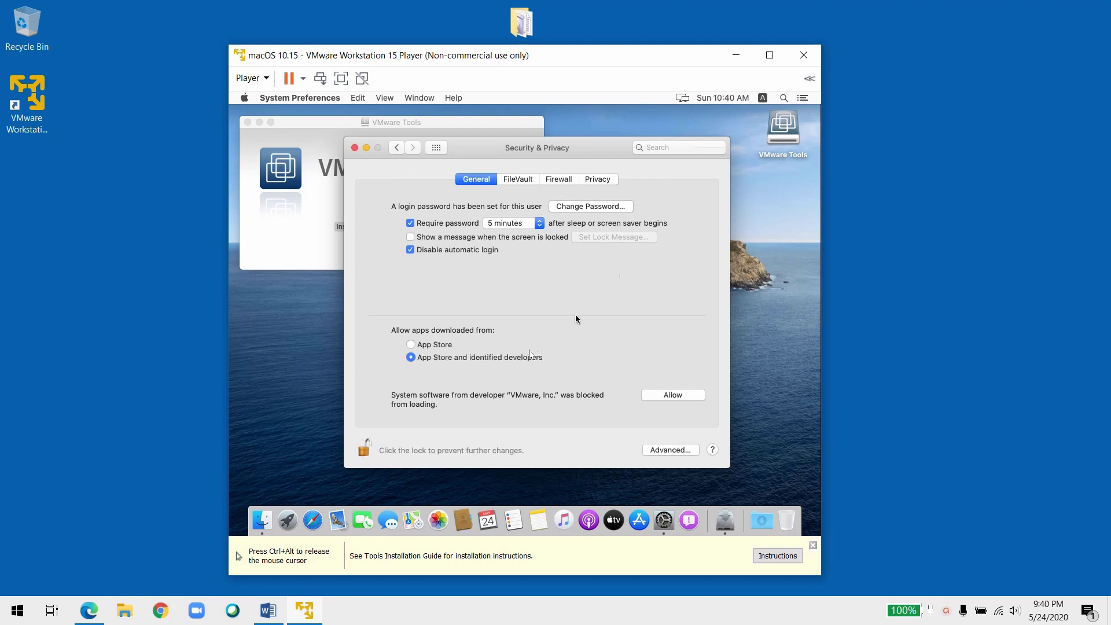
{"action": "left_click", "coordinate": [667, 399]}
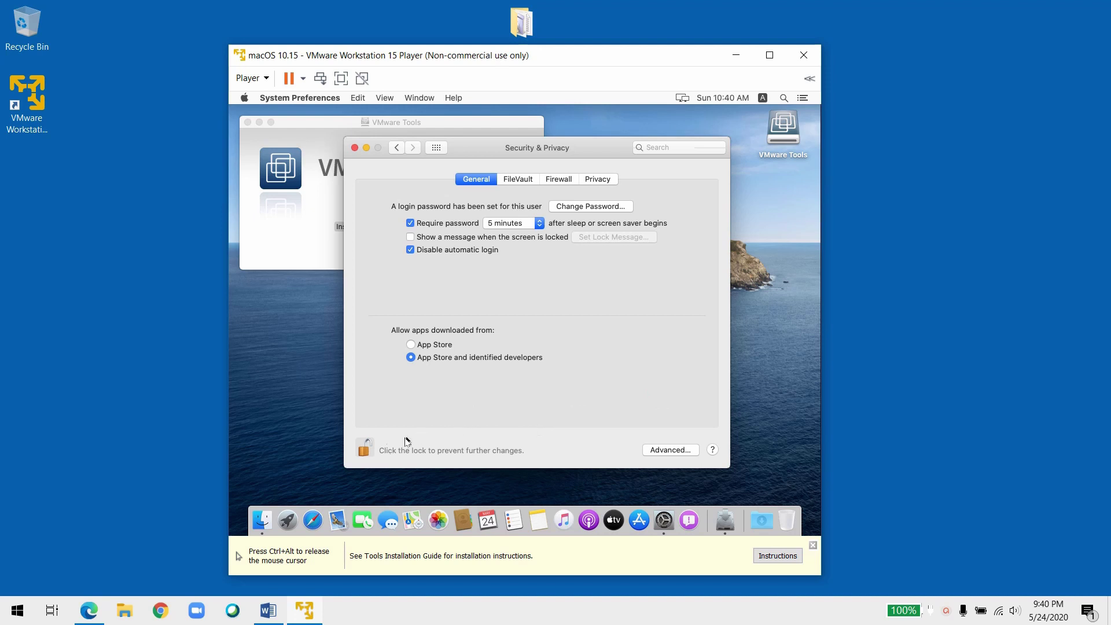
{"action": "left_click", "coordinate": [373, 448]}
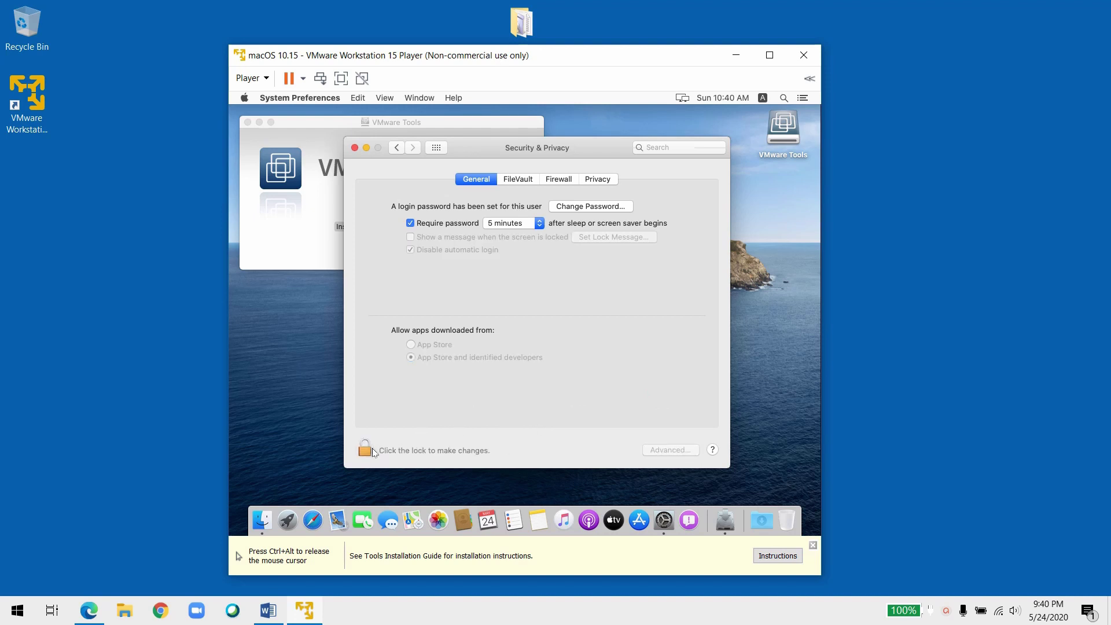
{"action": "left_click", "coordinate": [354, 148]}
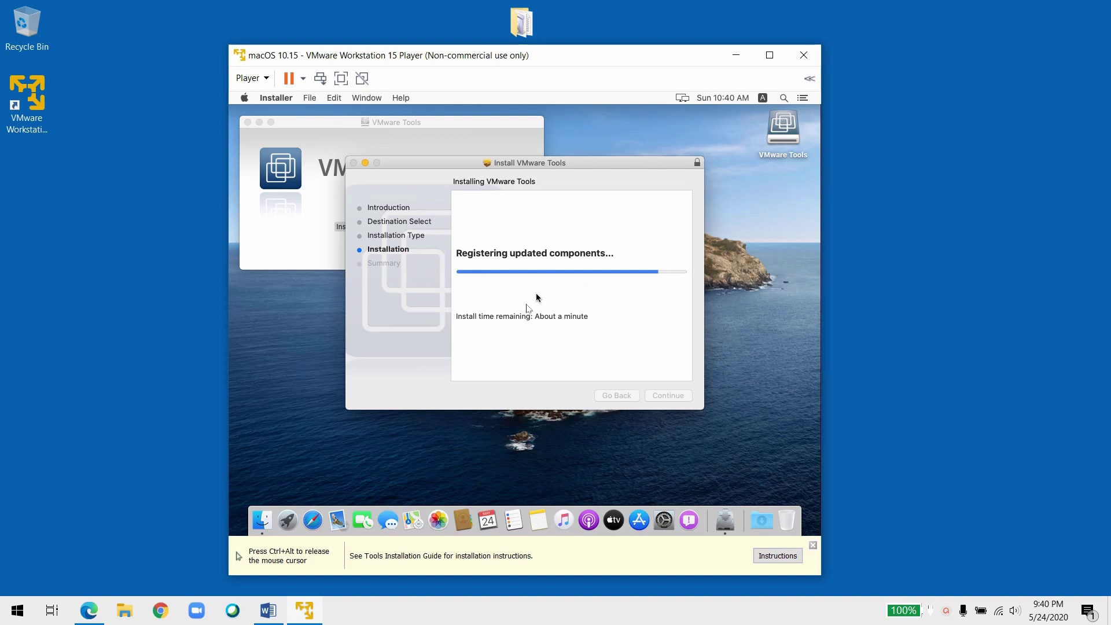
Step: Minimise the Tools installer, close the VMware Tools volume window, check About This Mac, then restore the installer
{"action": "left_click", "coordinate": [365, 163]}
{"action": "left_click", "coordinate": [247, 122]}
{"action": "left_click", "coordinate": [246, 99]}
{"action": "mouse_move", "coordinate": [276, 98]}
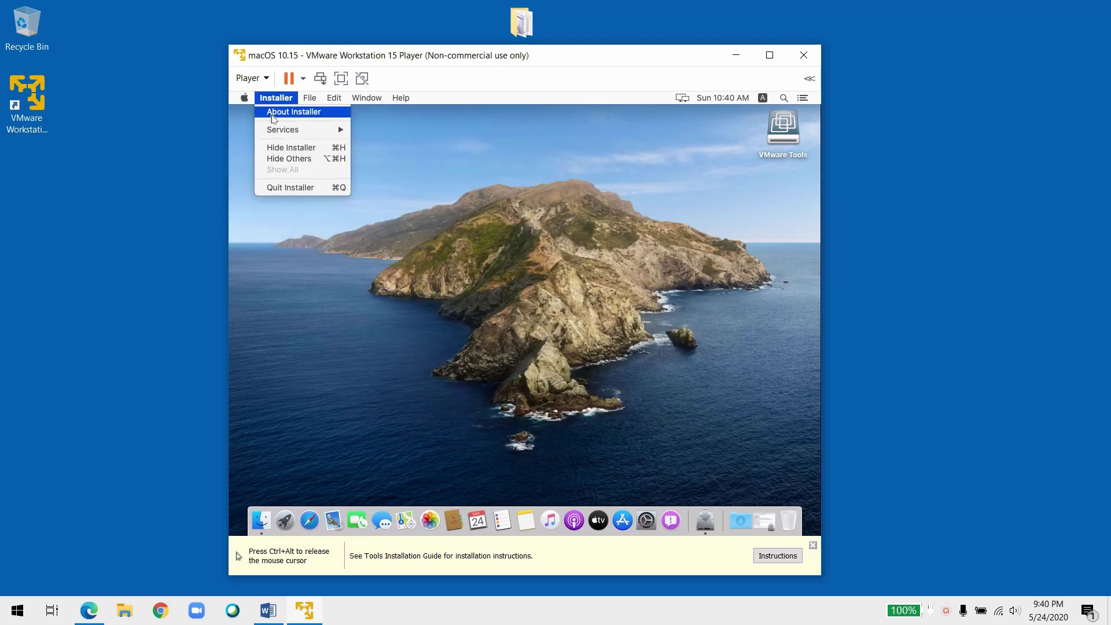
{"action": "left_click", "coordinate": [245, 116]}
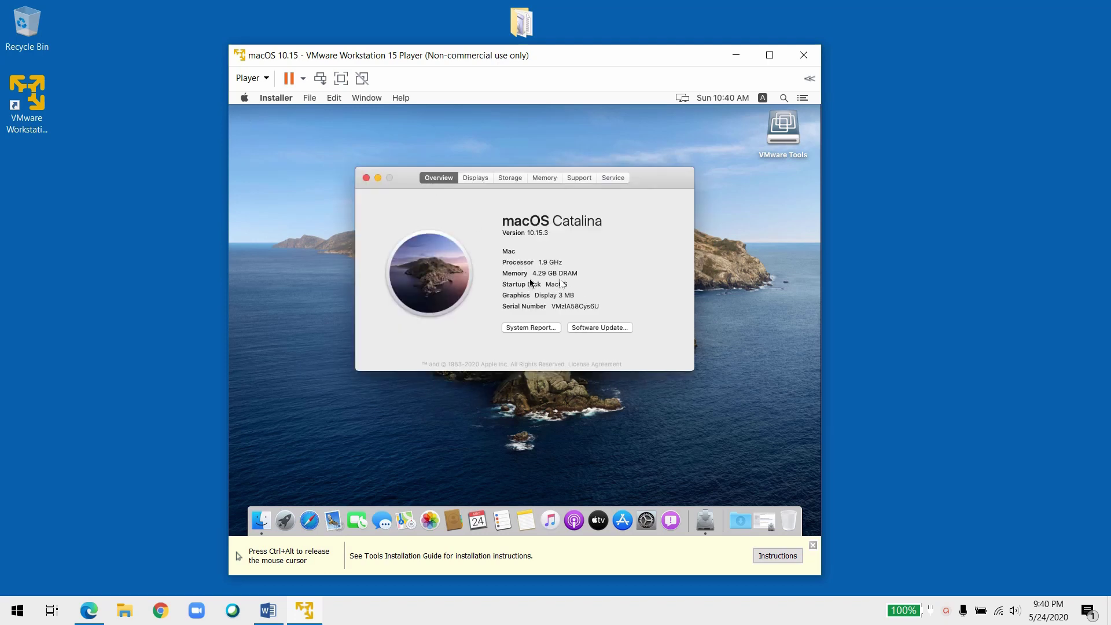
{"action": "left_click", "coordinate": [367, 178]}
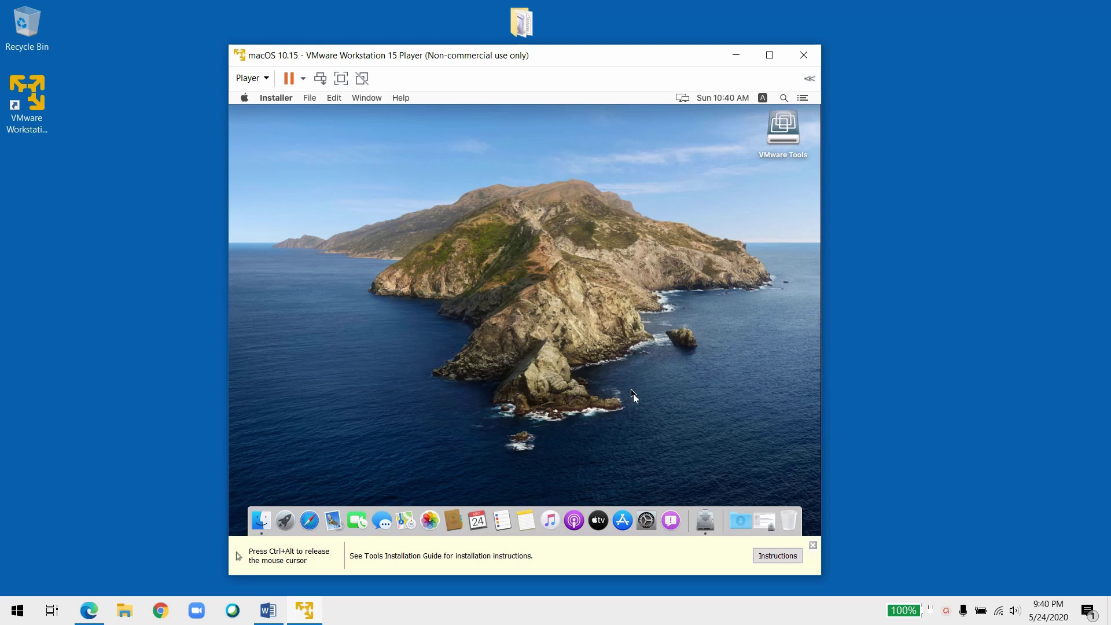
{"action": "left_click", "coordinate": [706, 521]}
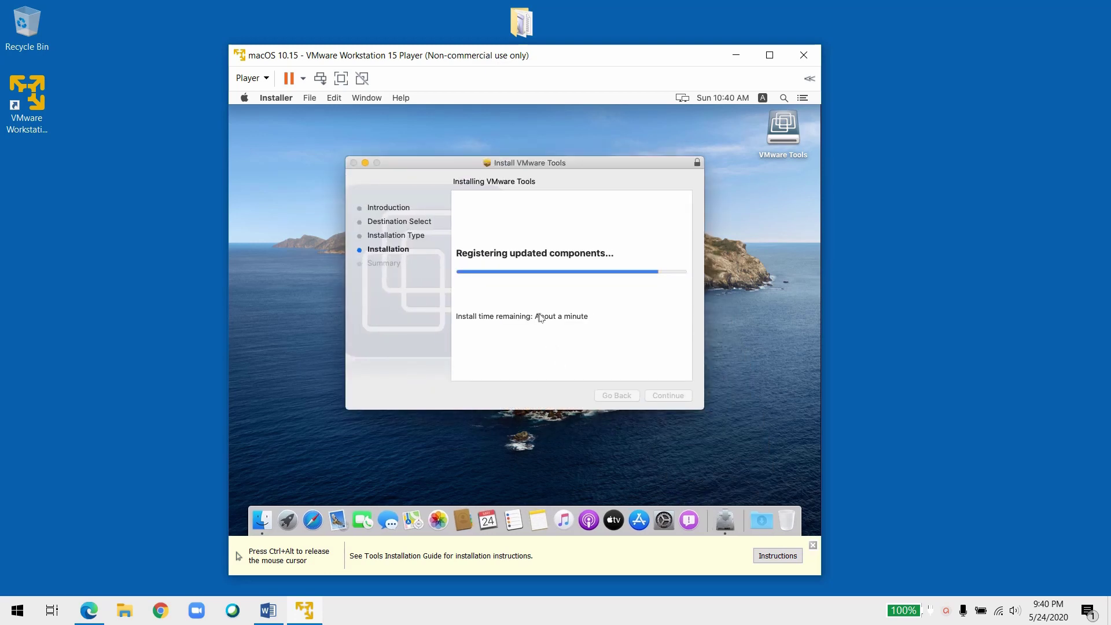
Step: Restart the macOS guest through Player > Power > Restart Guest and confirm the restart
{"action": "key", "text": "ctrl+alt"}
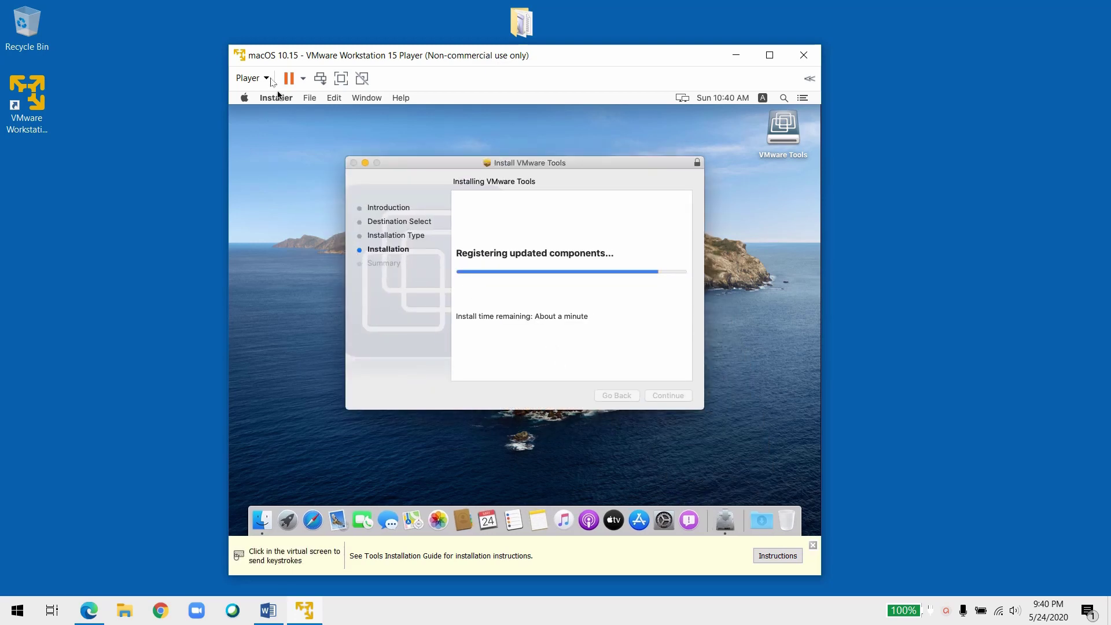
{"action": "left_click", "coordinate": [271, 79]}
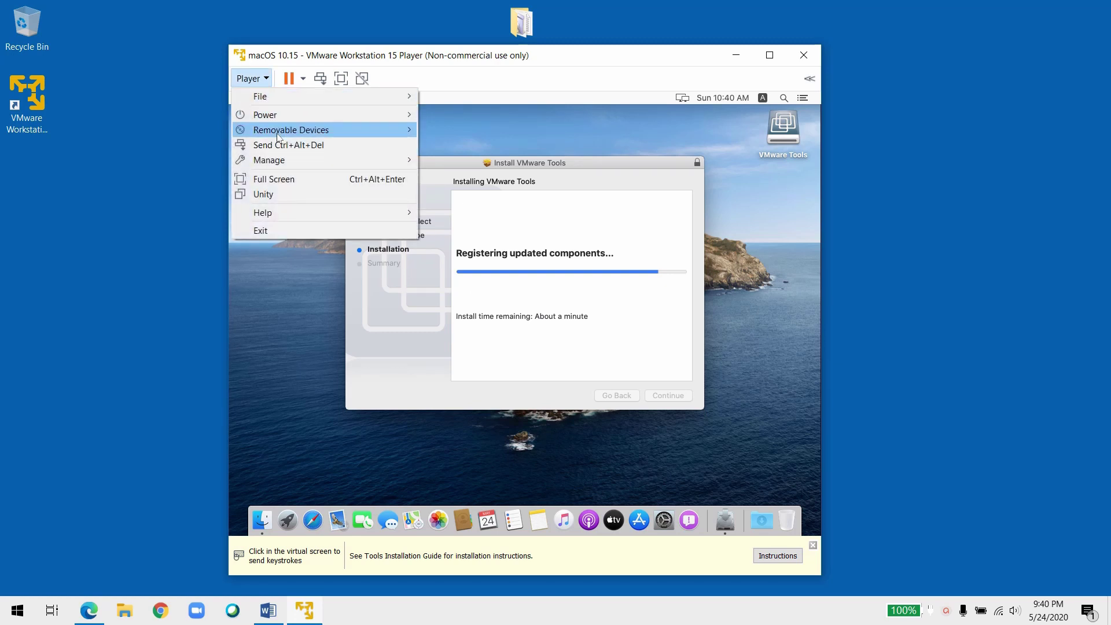
{"action": "mouse_move", "coordinate": [330, 116]}
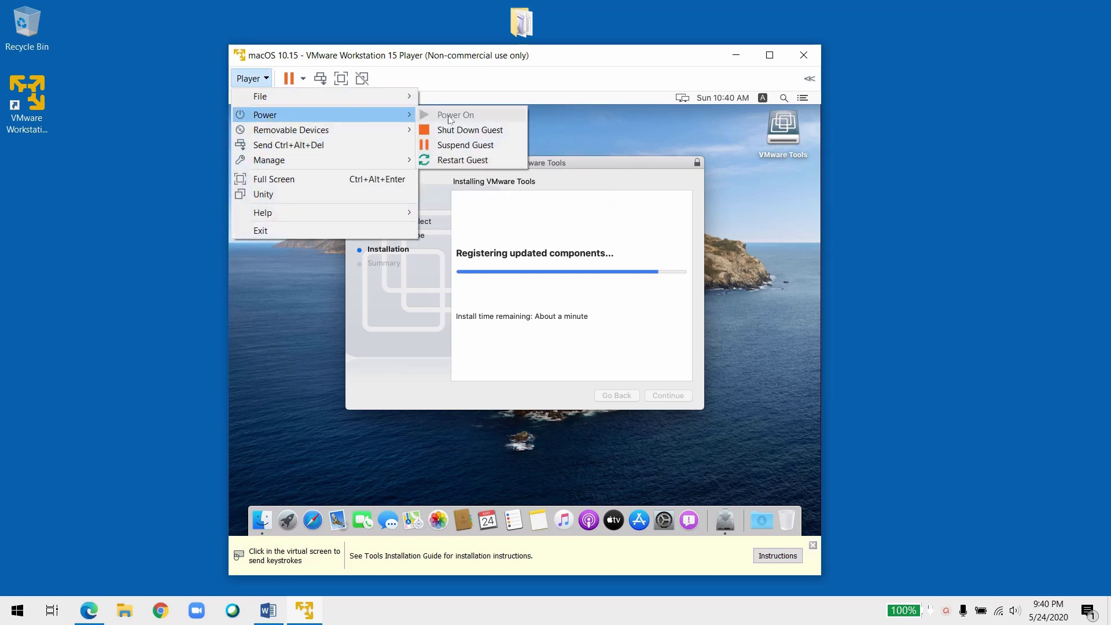
{"action": "left_click", "coordinate": [464, 160]}
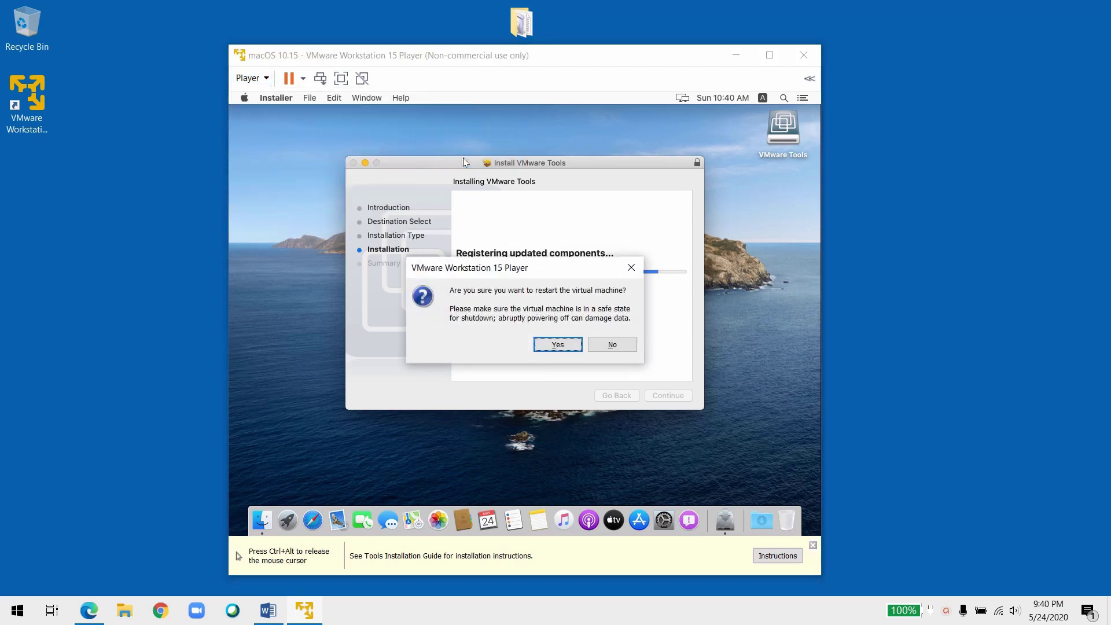
{"action": "left_click", "coordinate": [557, 345]}
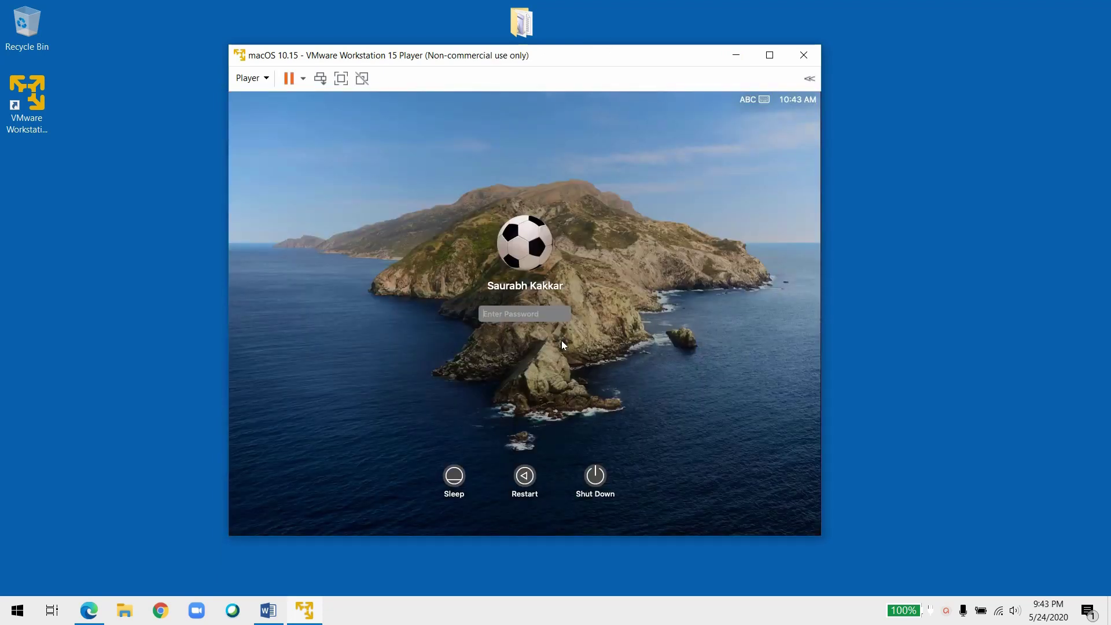
Step: Log in with the account password and verify About This Mac reports 128 MB graphics
{"action": "type", "text": "a"}
{"action": "key", "text": "Return"}
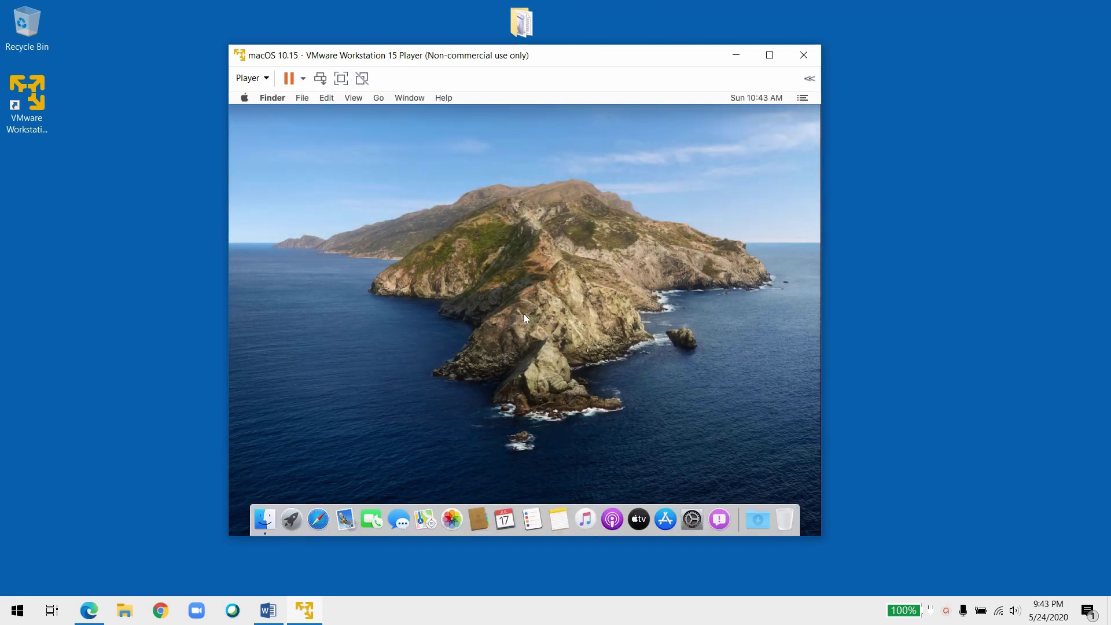
{"action": "left_click", "coordinate": [245, 98]}
{"action": "left_click", "coordinate": [260, 113]}
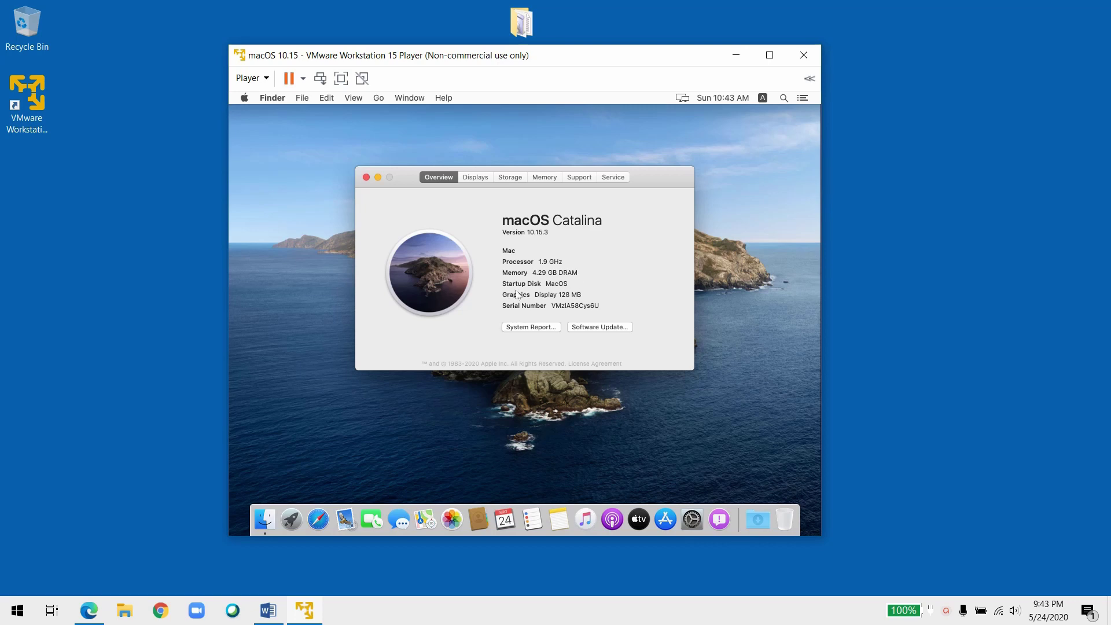
{"action": "left_click_drag", "start_coordinate": [560, 295], "coordinate": [590, 301]}
{"action": "left_click", "coordinate": [366, 178]}
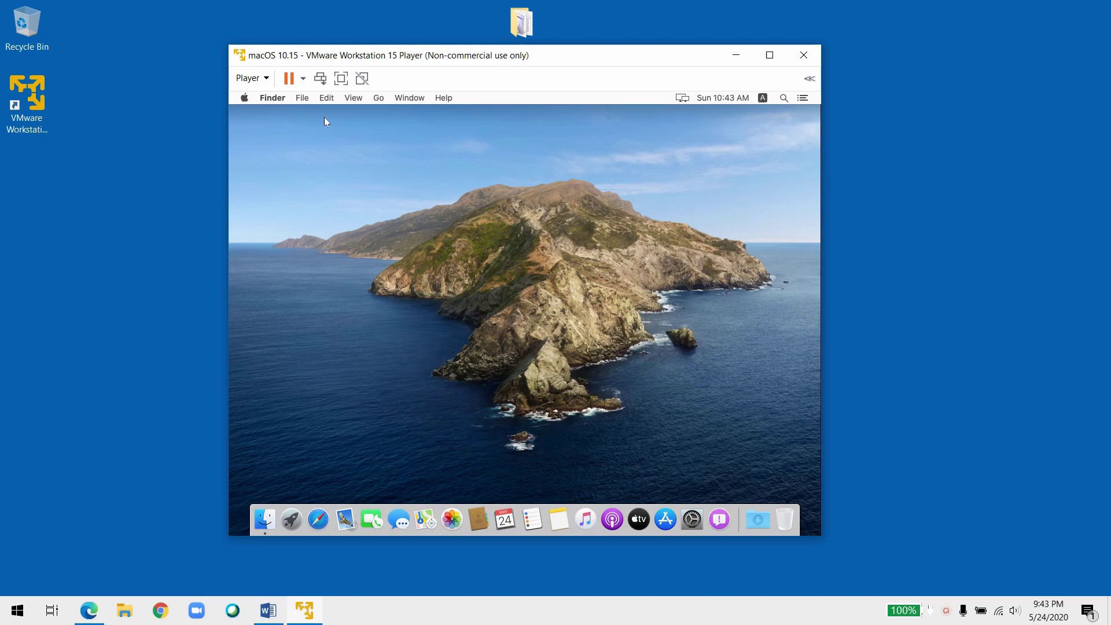
Step: Switch the VM to full screen and check About This Mac: startup disk MacOS, 4.29 GB memory
{"action": "left_click", "coordinate": [342, 78]}
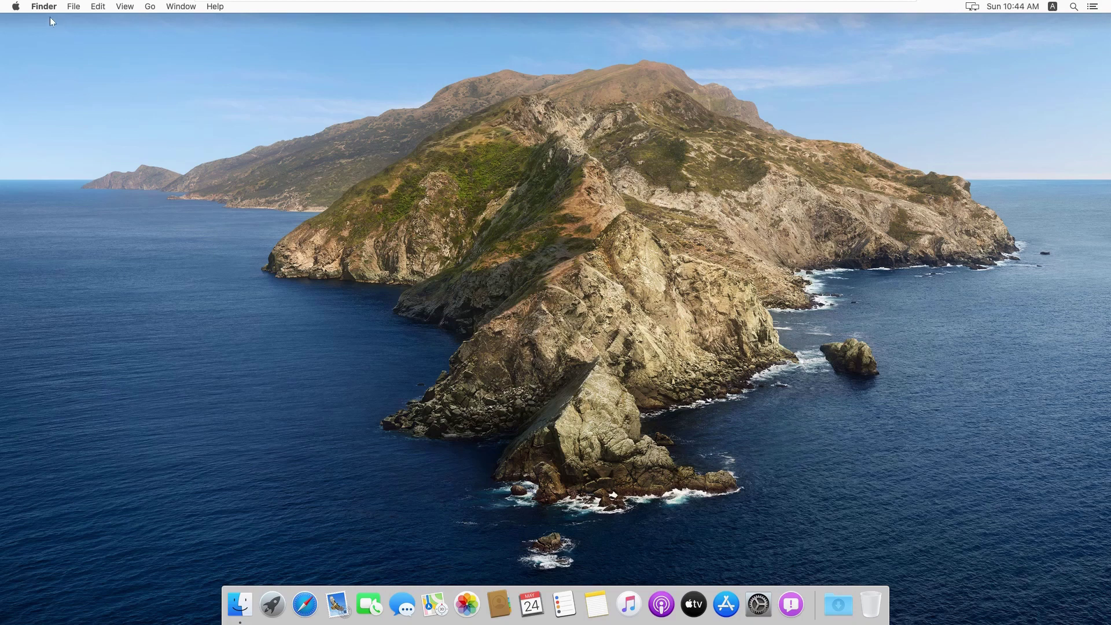
{"action": "left_click", "coordinate": [15, 7]}
{"action": "left_click", "coordinate": [35, 19]}
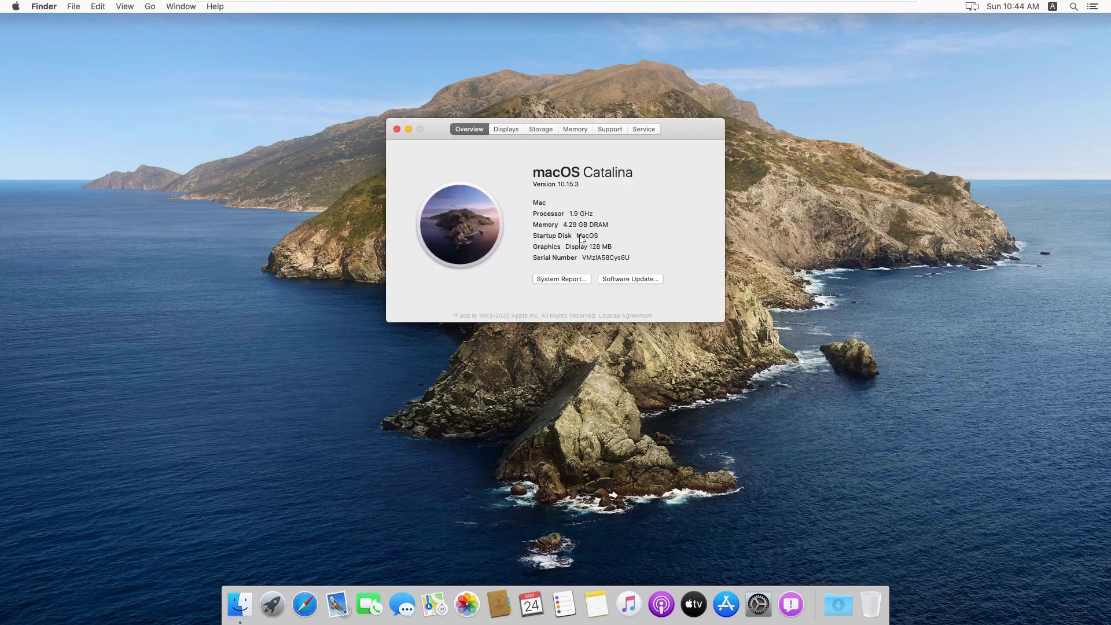
{"action": "double_click", "coordinate": [586, 237]}
{"action": "left_click_drag", "start_coordinate": [563, 225], "coordinate": [639, 250]}
{"action": "left_click", "coordinate": [397, 129]}
Step: Review the Displays settings in System Preferences, then launch Safari
{"action": "left_click", "coordinate": [758, 604]}
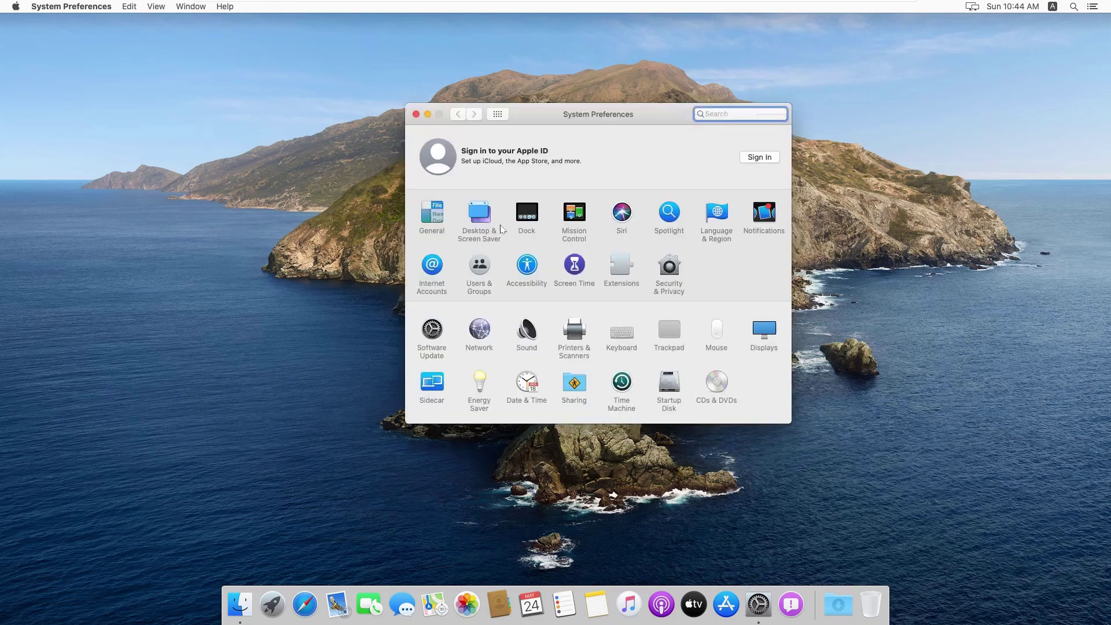
{"action": "left_click", "coordinate": [765, 334]}
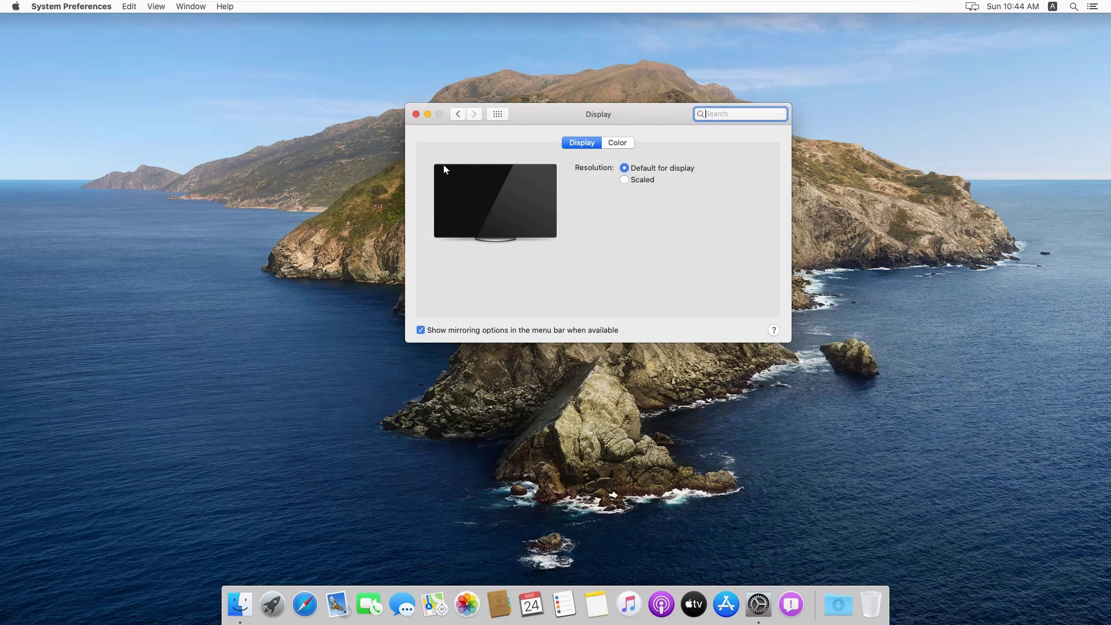
{"action": "left_click", "coordinate": [416, 114]}
{"action": "left_click", "coordinate": [305, 604]}
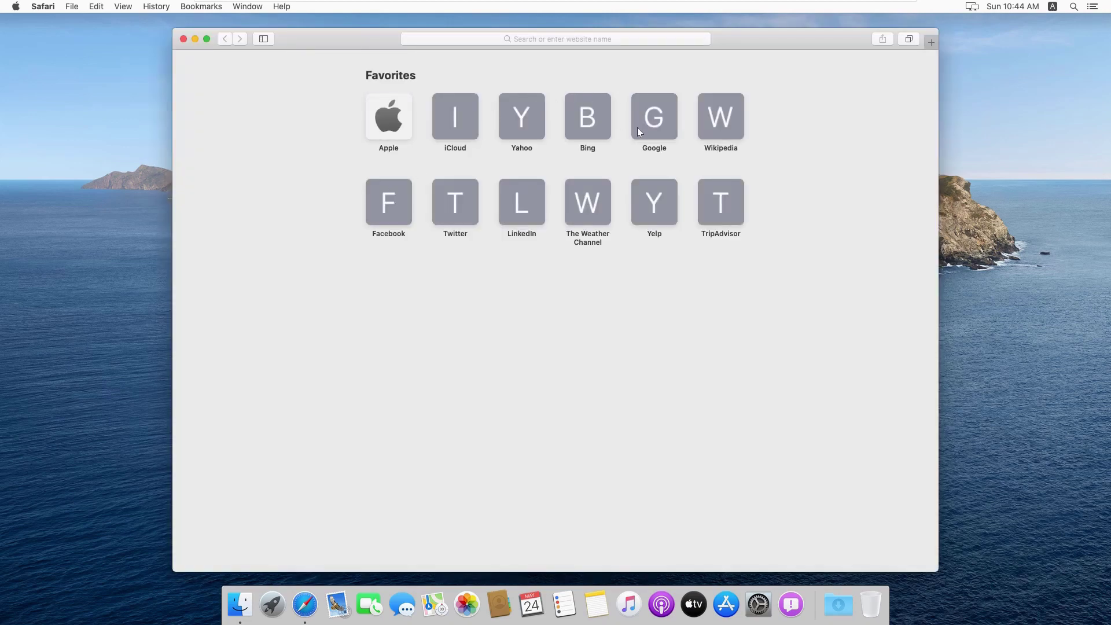
{"action": "left_click", "coordinate": [671, 123]}
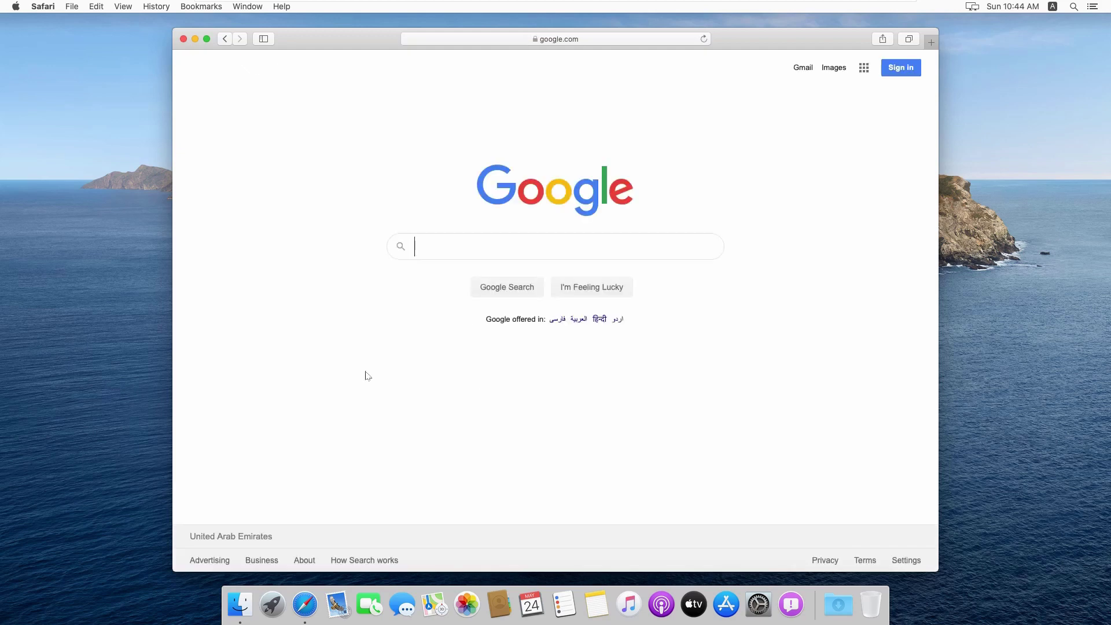
{"action": "left_click", "coordinate": [183, 39]}
{"action": "left_click", "coordinate": [547, 223]}
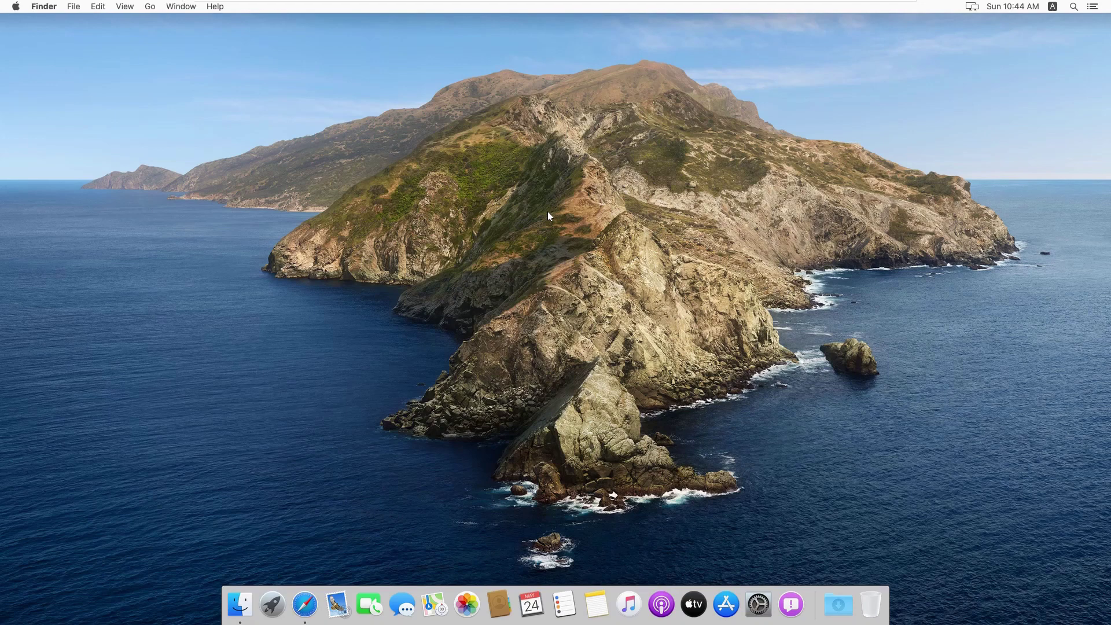